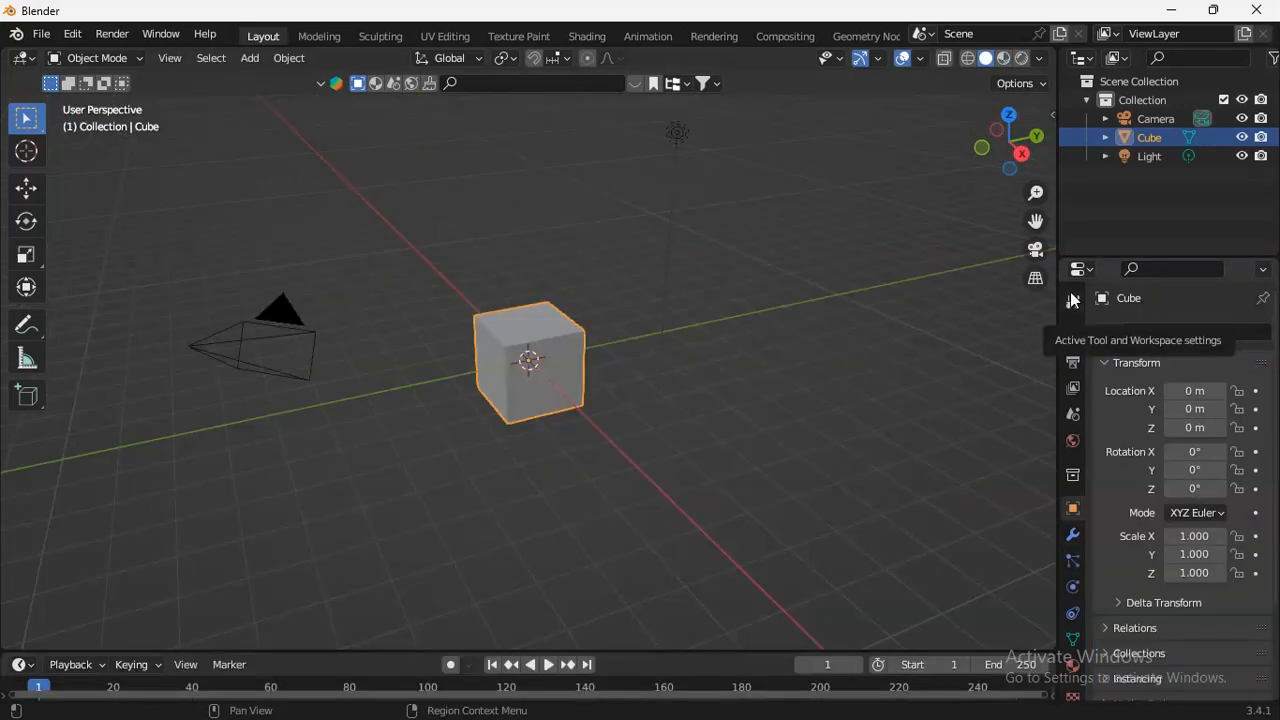
# Delete every default object in the scene: the camera, cube and light.
pyautogui.moveTo(1014, 151); pyautogui.dragTo(1031, 219)
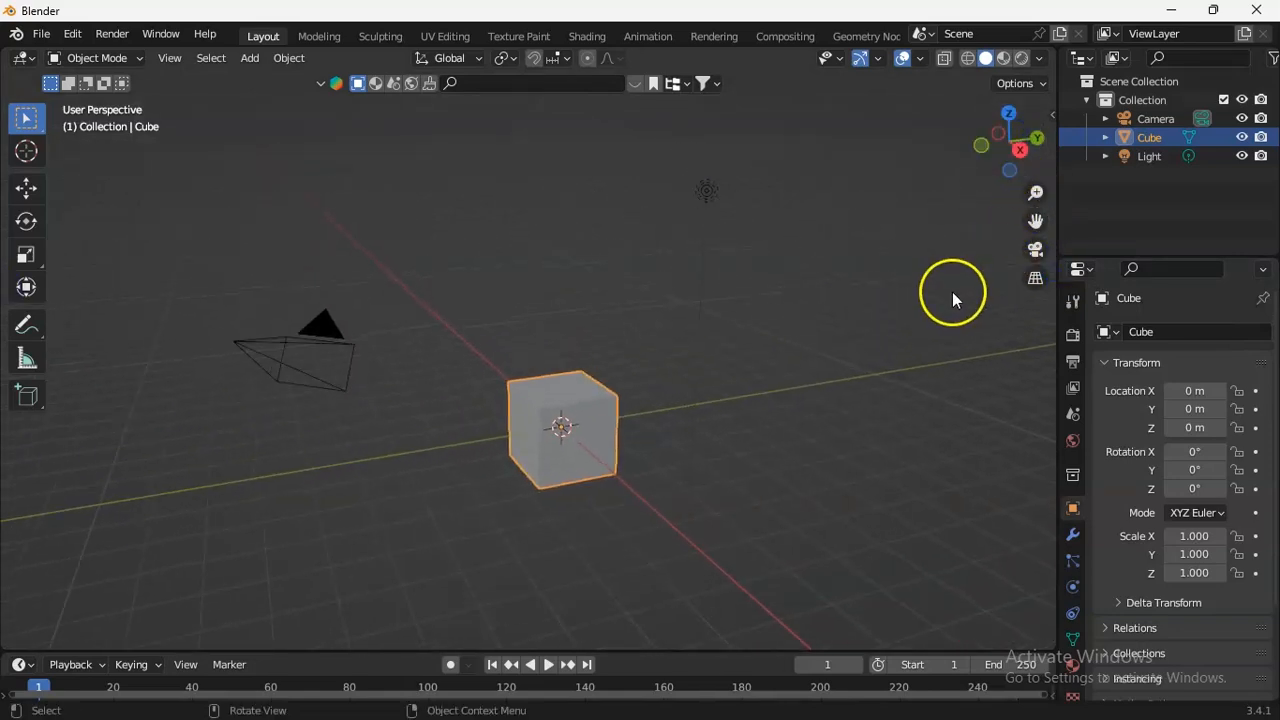
pyautogui.press('a')
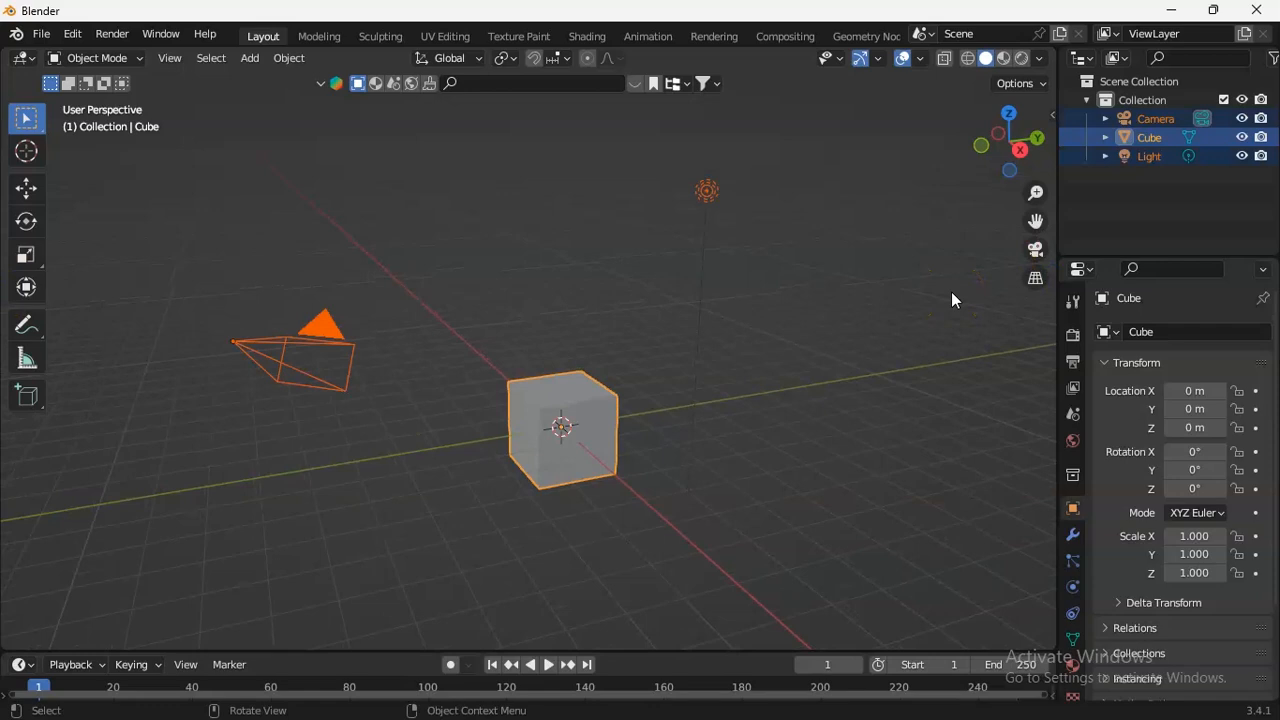
pyautogui.press('Delete')
# Add a new cube mesh at the world origin.
pyautogui.hotkey('shift', 'a')
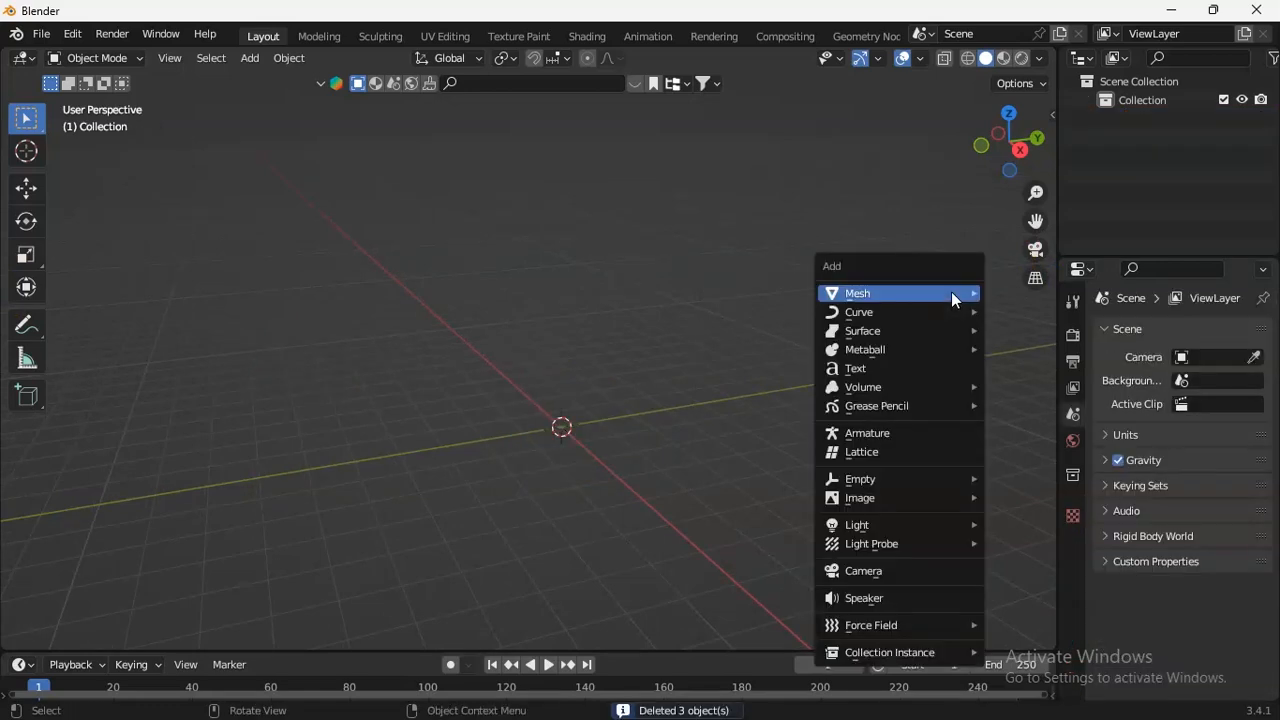
pyautogui.moveTo(951, 293)
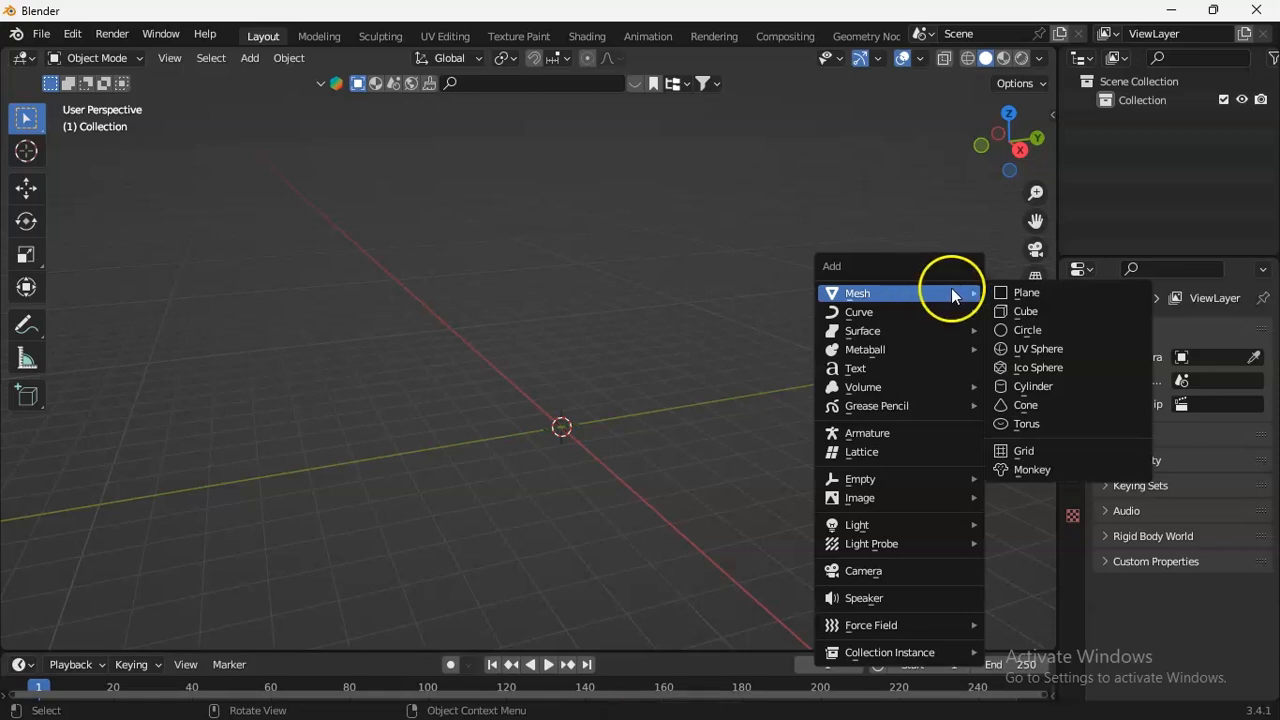
pyautogui.click(1025, 313)
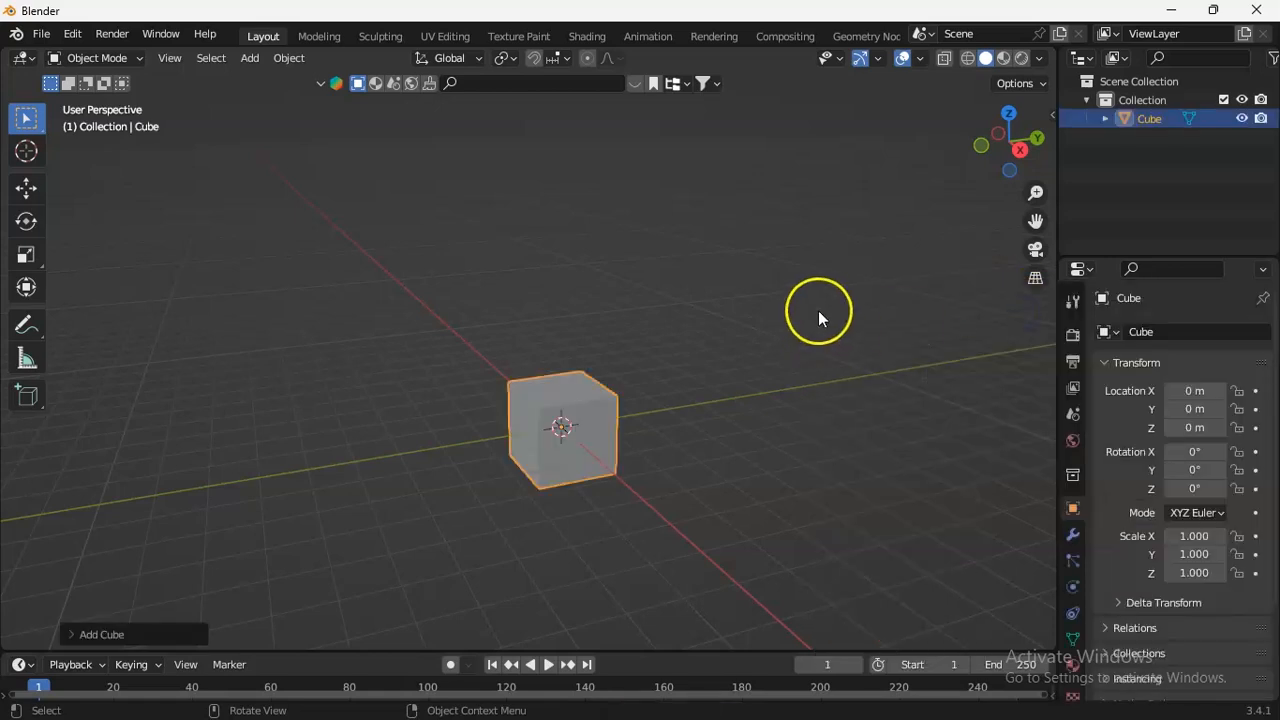
# Flatten the cube into a thin slab by scaling it along Z to about 0.064.
pyautogui.moveTo(978, 160); pyautogui.dragTo(891, 176)
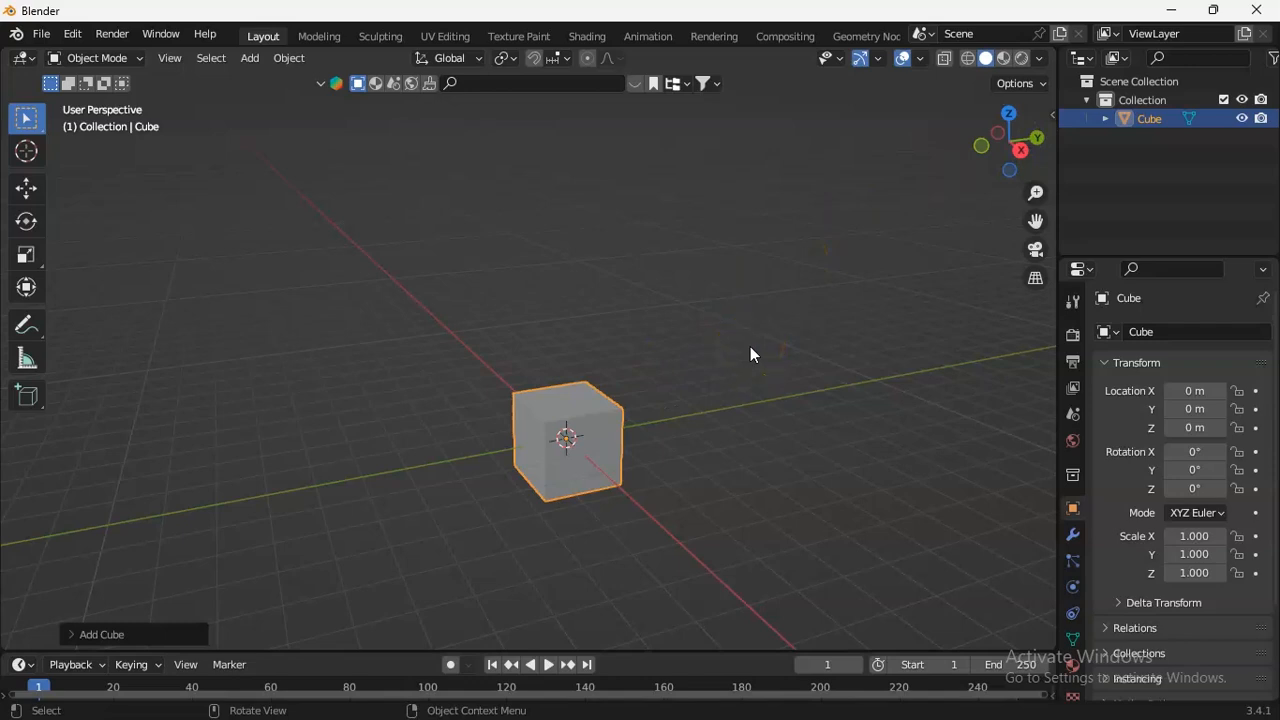
pyautogui.press('s')
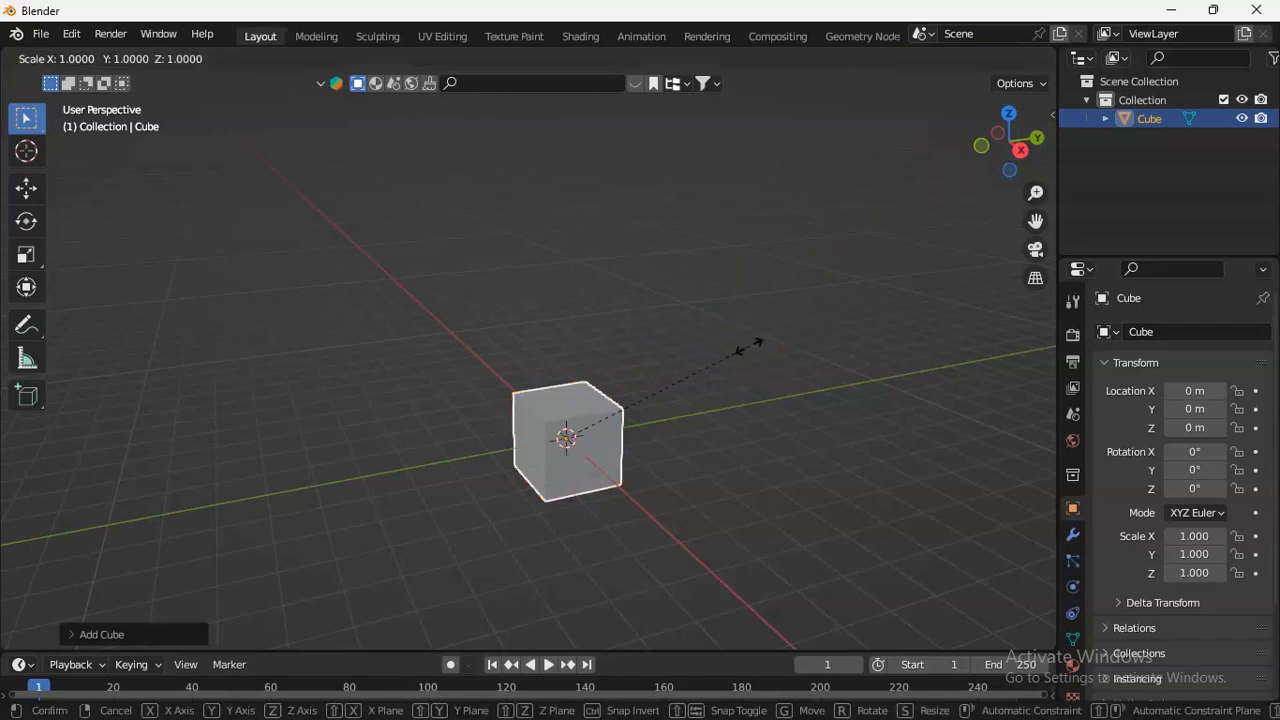
pyautogui.press('z')
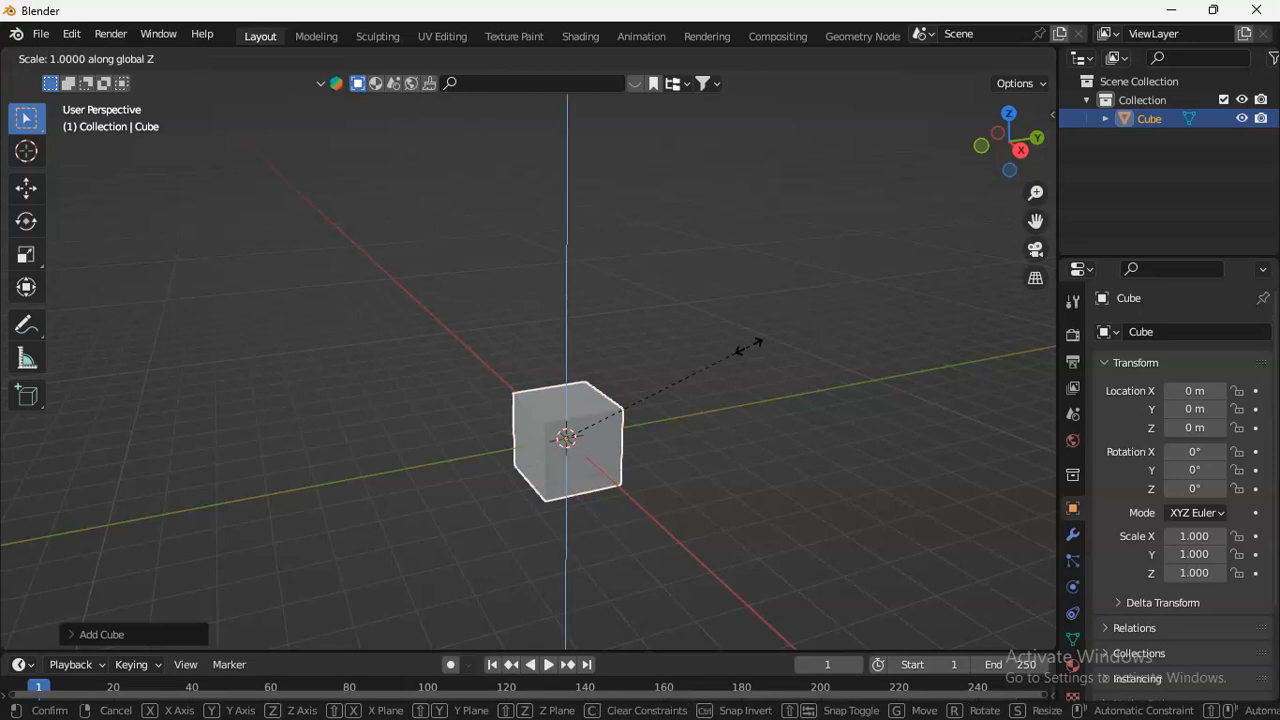
pyautogui.click(592, 425)
pyautogui.press('s')
pyautogui.press('z')
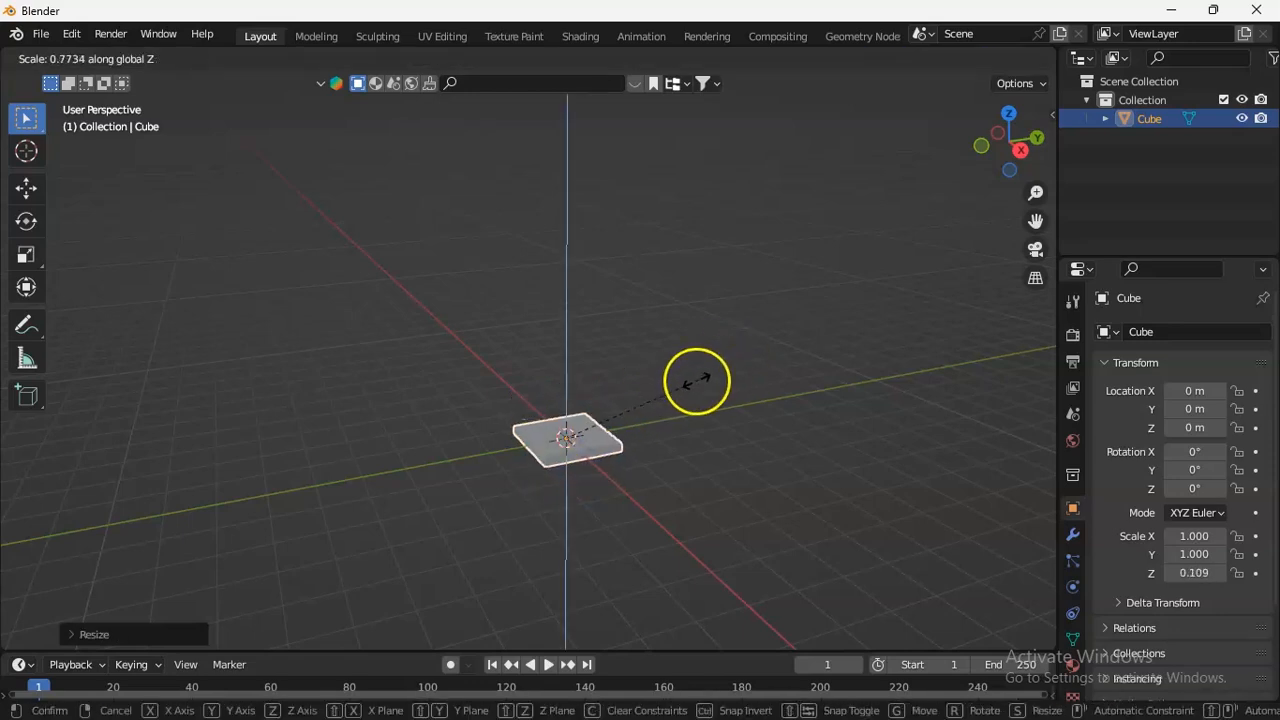
pyautogui.click(642, 389)
# From the top view, narrow the slab along X to a scale of about 0.544.
pyautogui.moveTo(1037, 193); pyautogui.dragTo(1053, 107)
pyautogui.moveTo(1012, 156); pyautogui.dragTo(966, 168)
pyautogui.press('KP_7')
pyautogui.moveTo(1035, 221); pyautogui.dragTo(978, 306)
pyautogui.moveTo(1037, 193); pyautogui.dragTo(1038, 199)
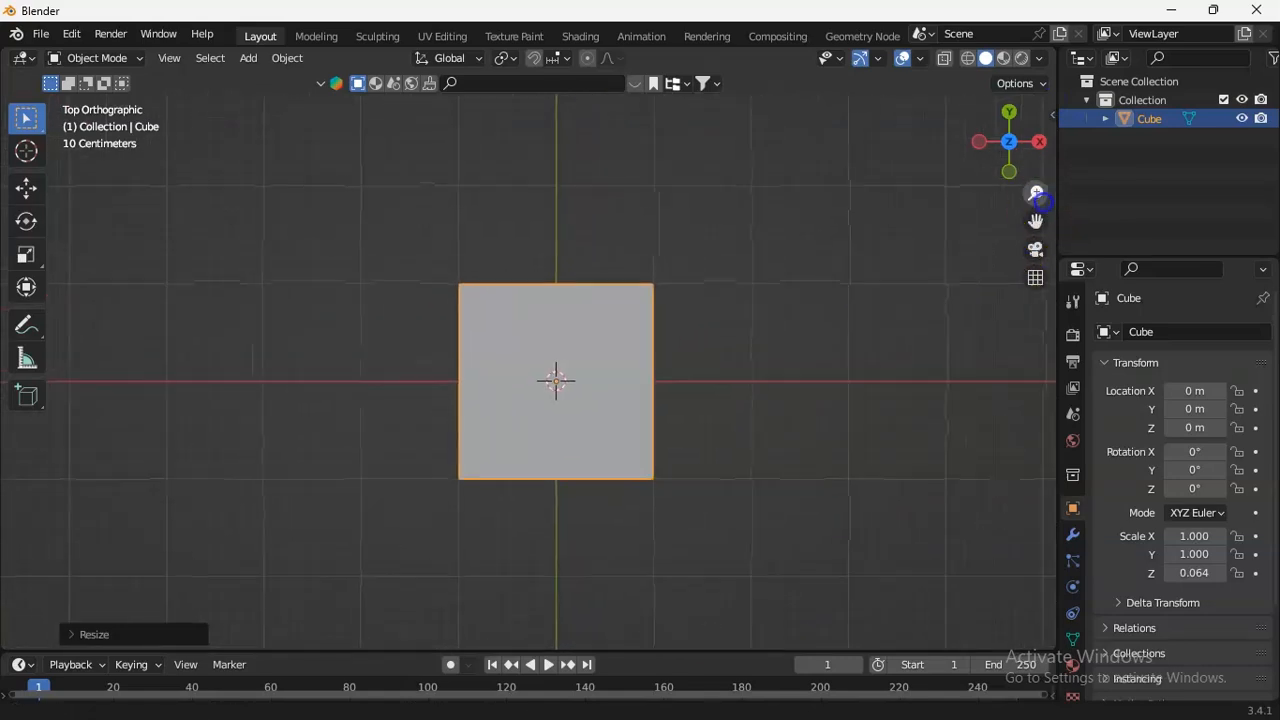
pyautogui.press('s')
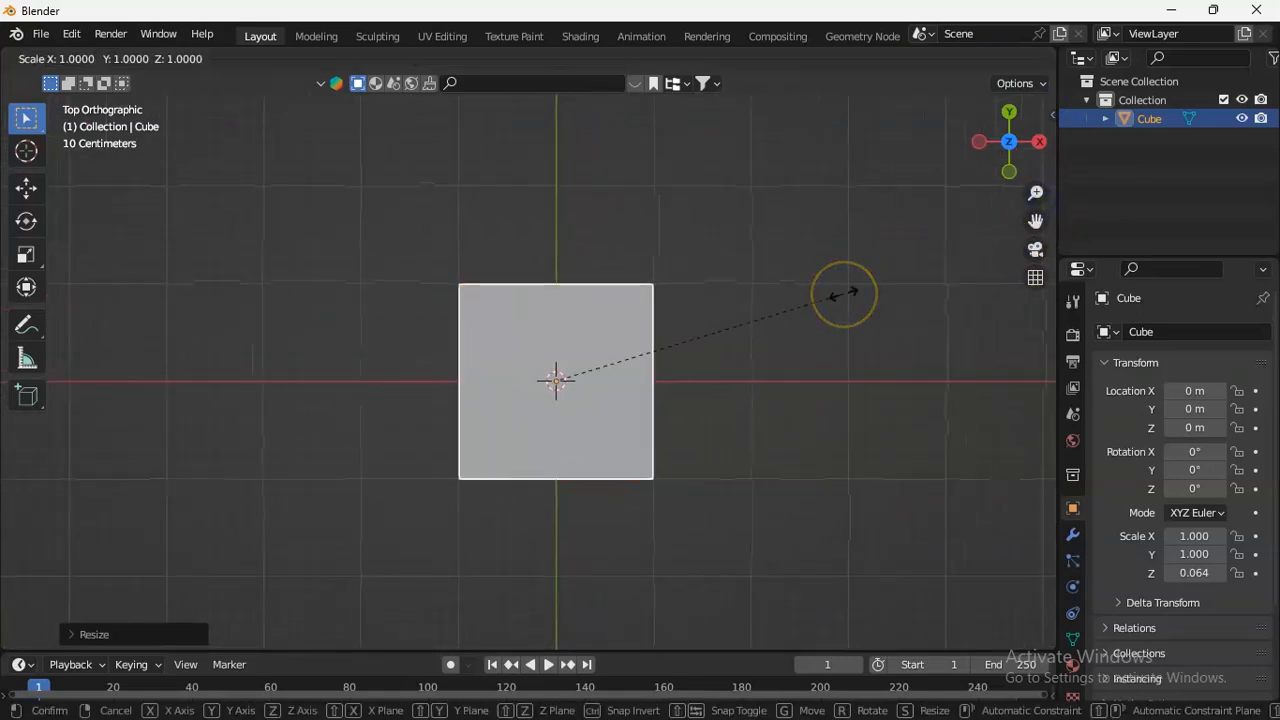
pyautogui.press('x')
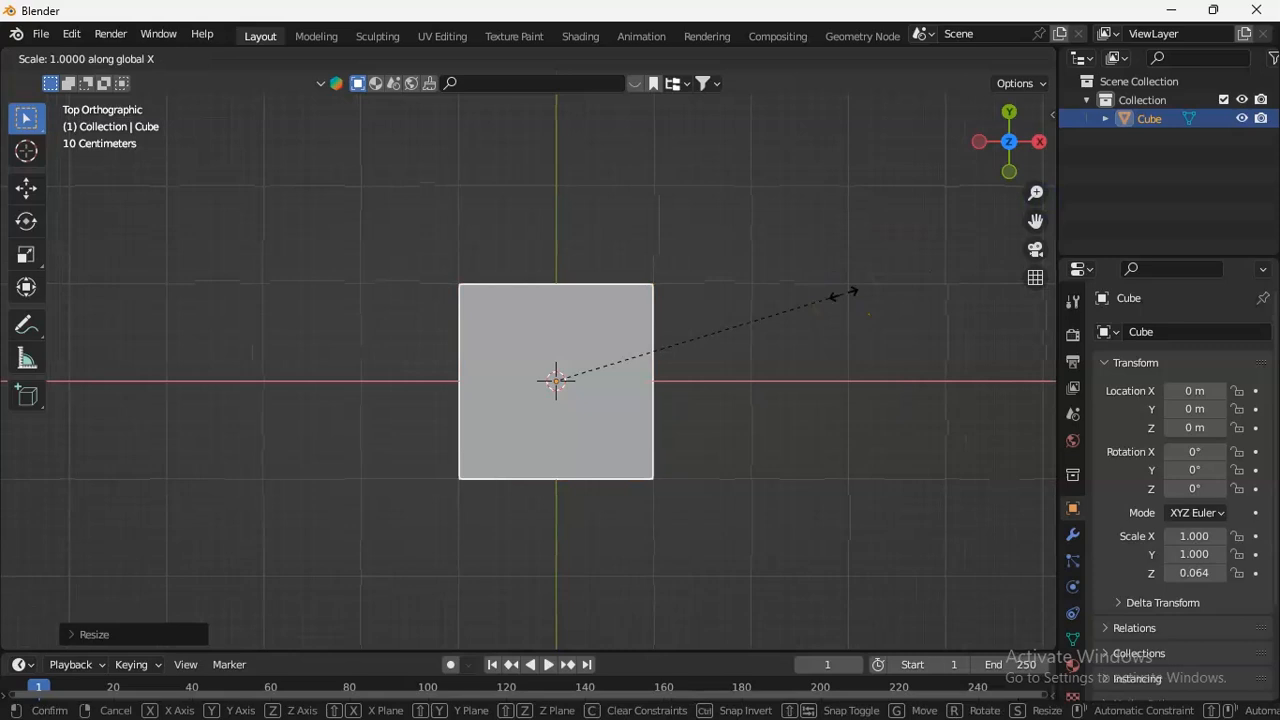
pyautogui.click(714, 337)
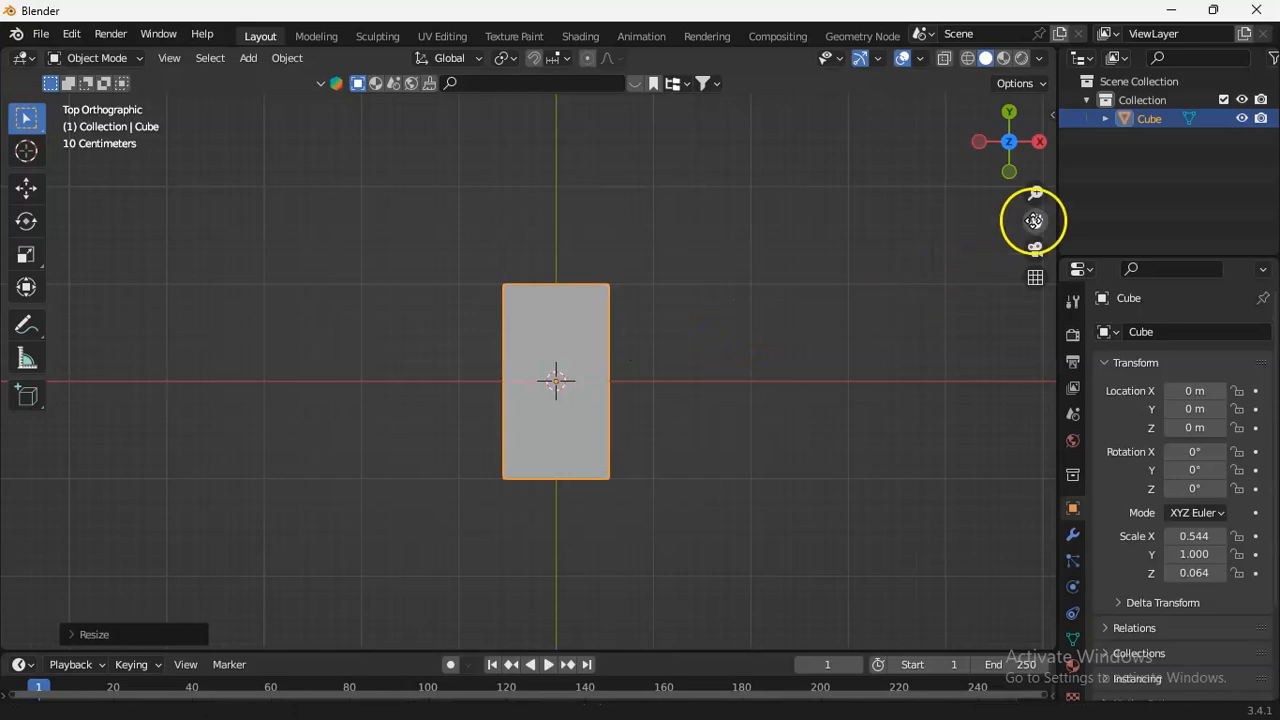
# Add an Array modifier to the flattened slab.
pyautogui.moveTo(1034, 221); pyautogui.dragTo(1031, 253)
pyautogui.moveTo(1035, 193); pyautogui.dragTo(1011, 311)
pyautogui.moveTo(1006, 142); pyautogui.dragTo(957, 585)
pyautogui.moveTo(1035, 221); pyautogui.dragTo(922, 164)
pyautogui.moveTo(1010, 160); pyautogui.dragTo(1092, 265)
pyautogui.moveTo(1034, 217); pyautogui.dragTo(1033, 246)
pyautogui.moveTo(1003, 168); pyautogui.dragTo(998, 280)
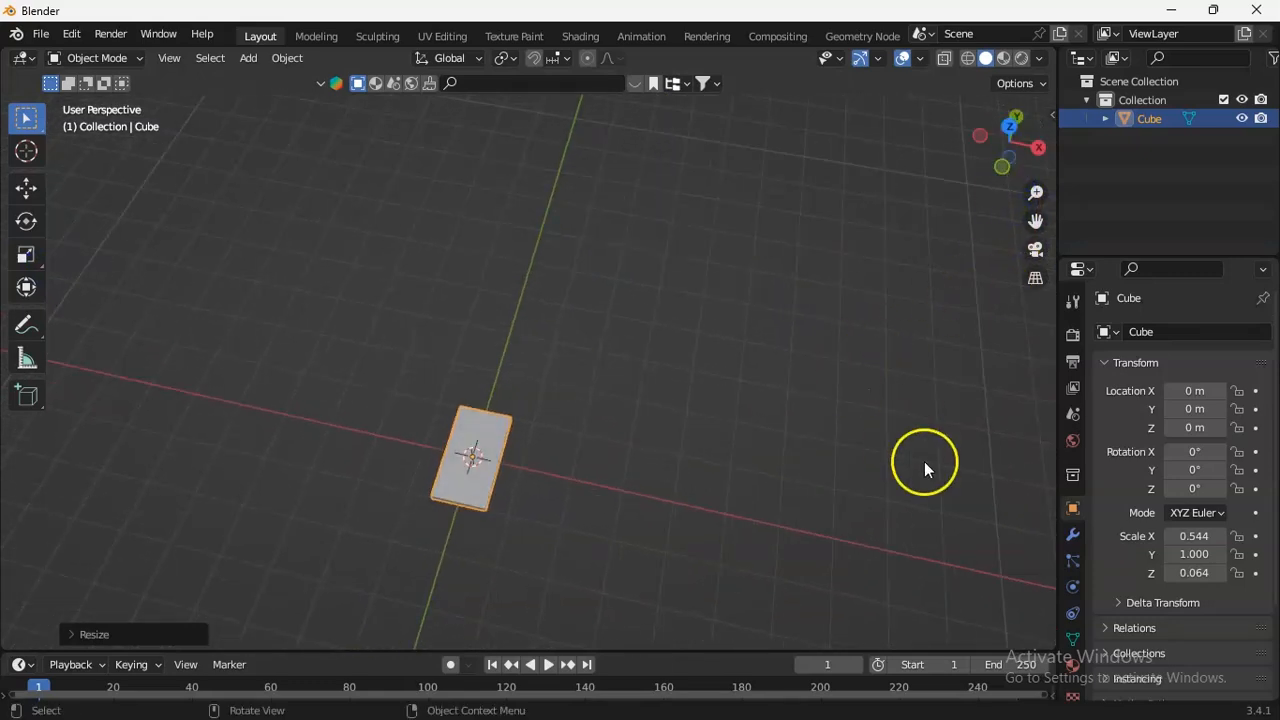
pyautogui.click(1072, 537)
pyautogui.click(1152, 333)
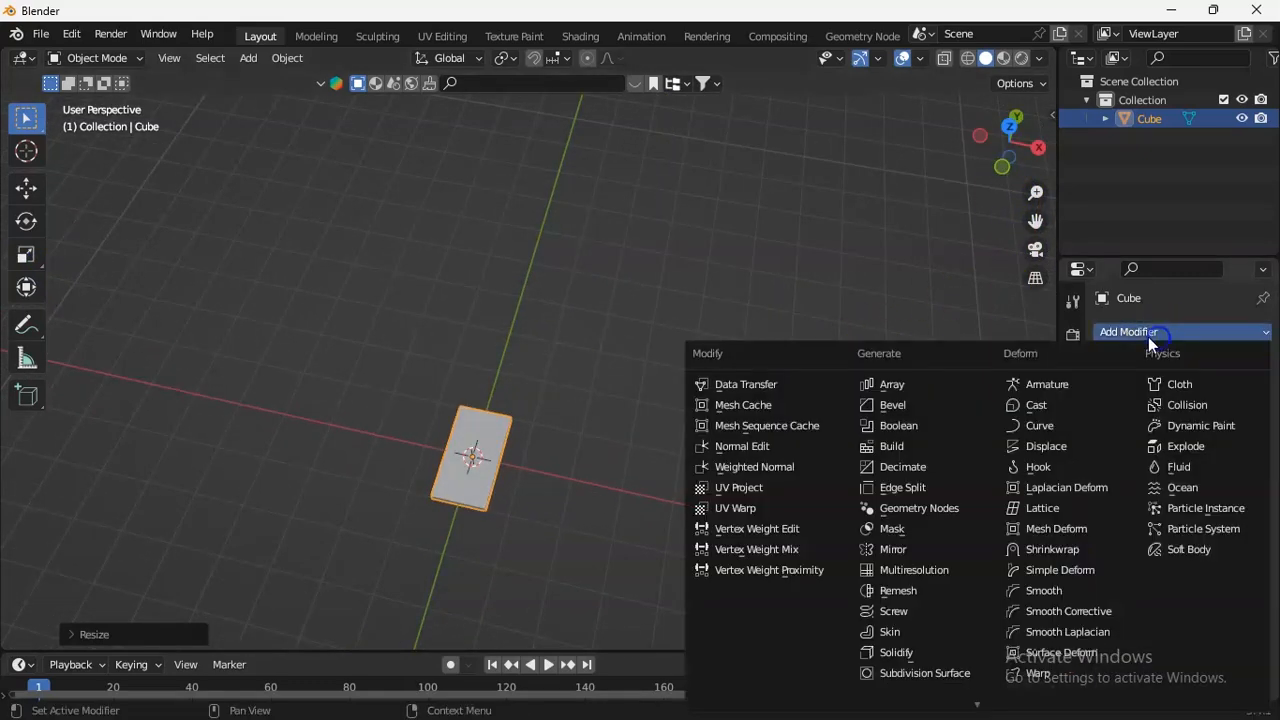
pyautogui.click(877, 266)
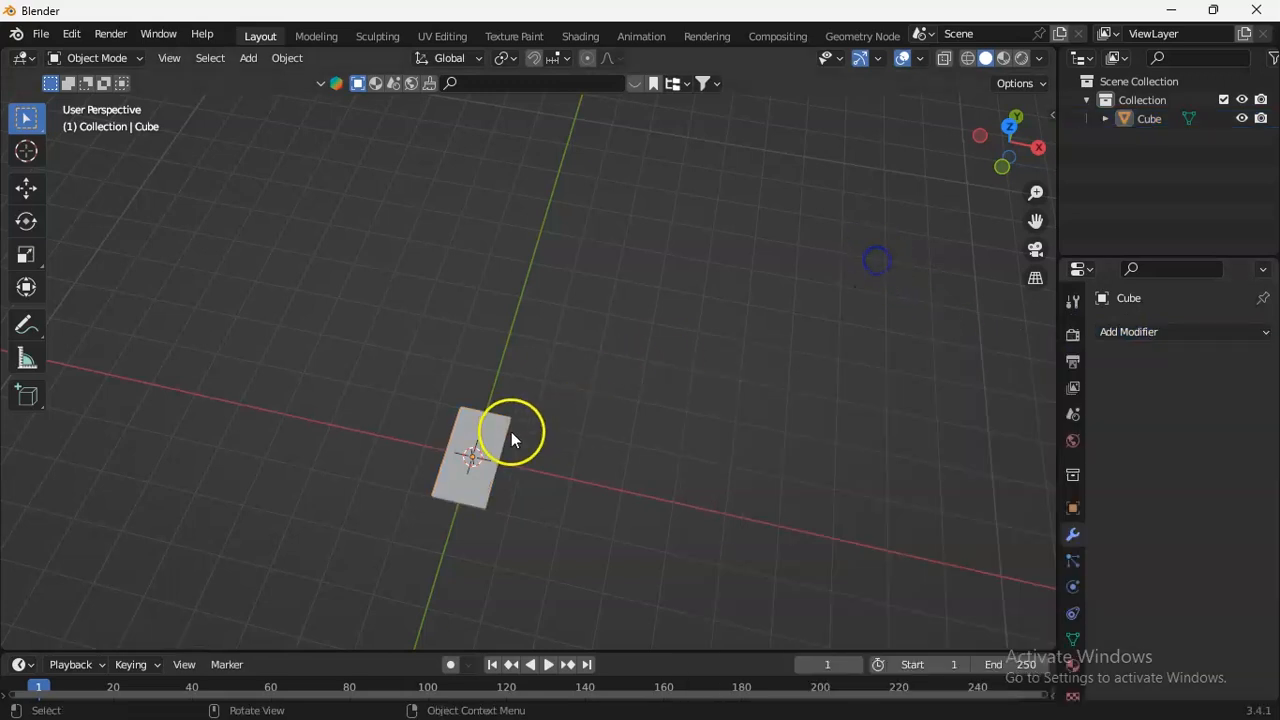
pyautogui.click(481, 443)
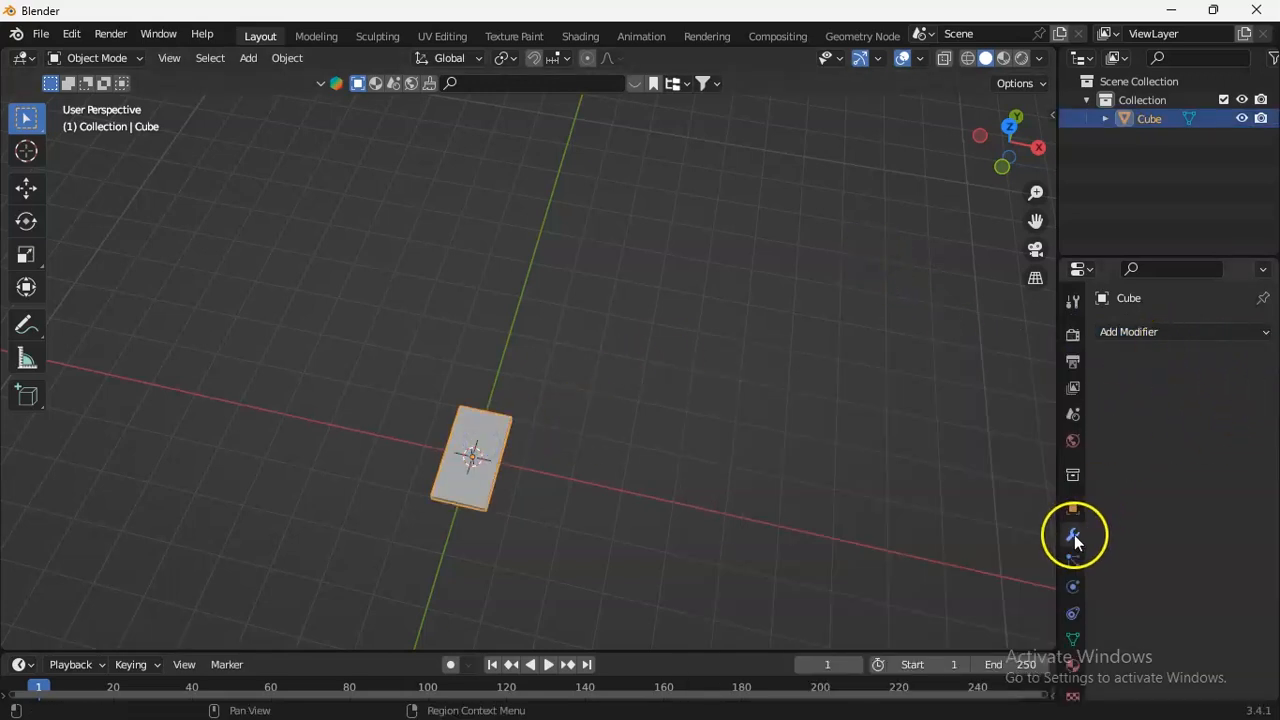
pyautogui.click(1144, 332)
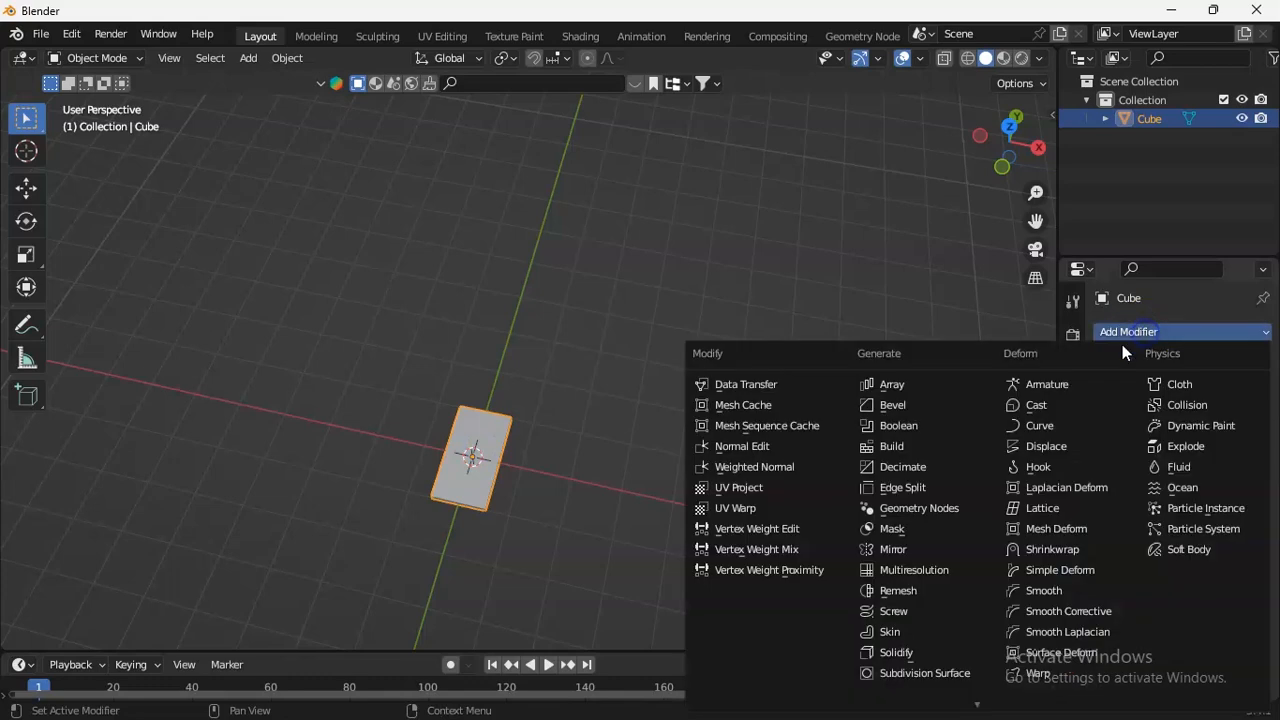
pyautogui.click(912, 384)
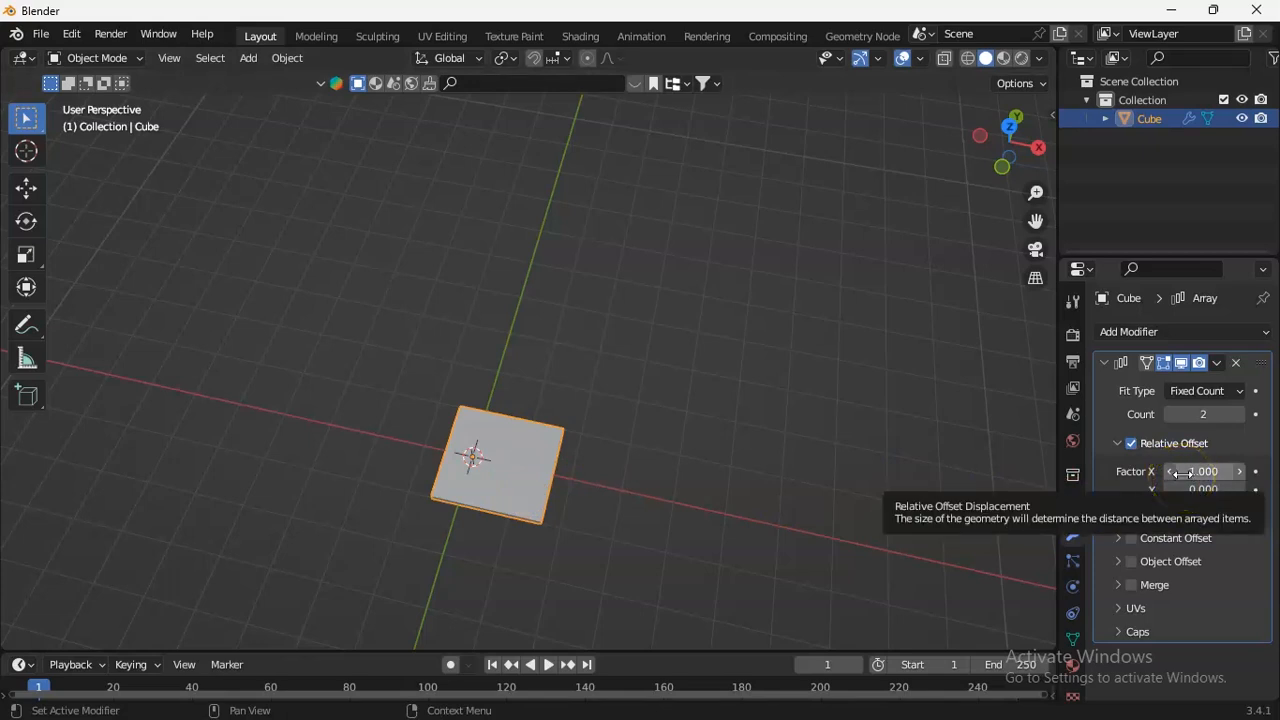
# Set the array's relative offset factor to 0 on X and 1 on Y.
pyautogui.click(1212, 416)
pyautogui.click(1206, 472)
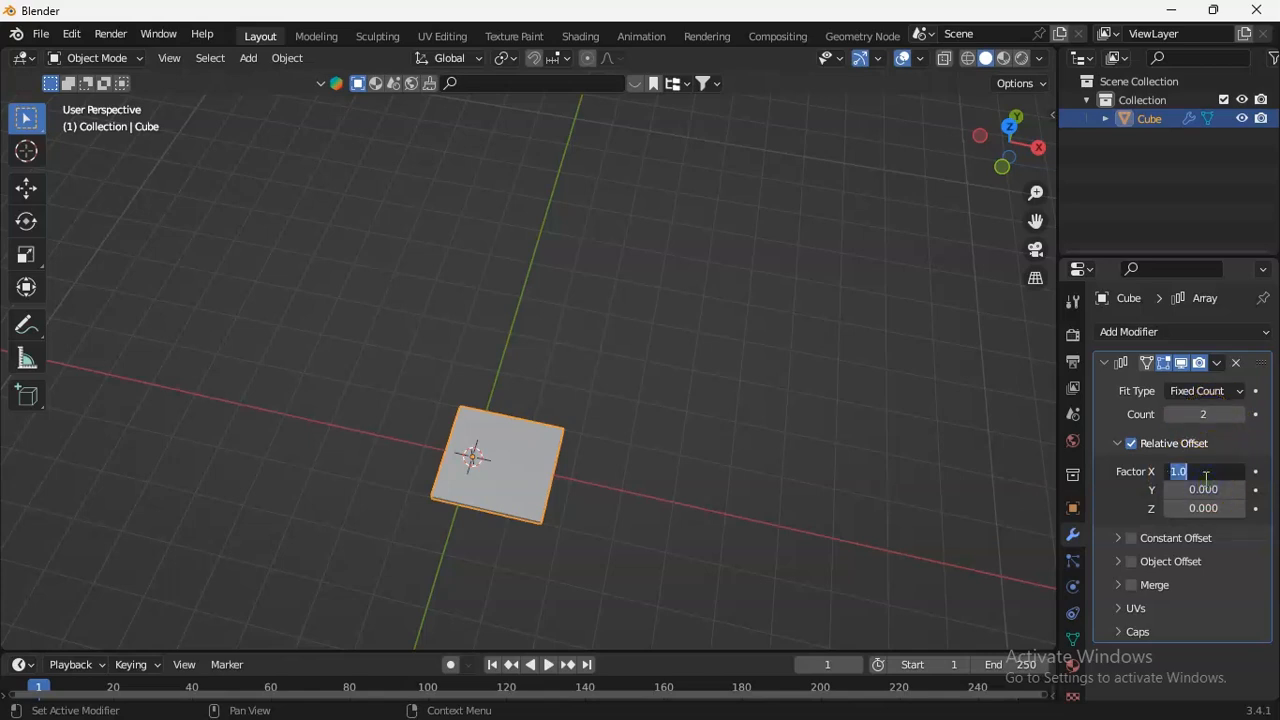
pyautogui.press('Return')
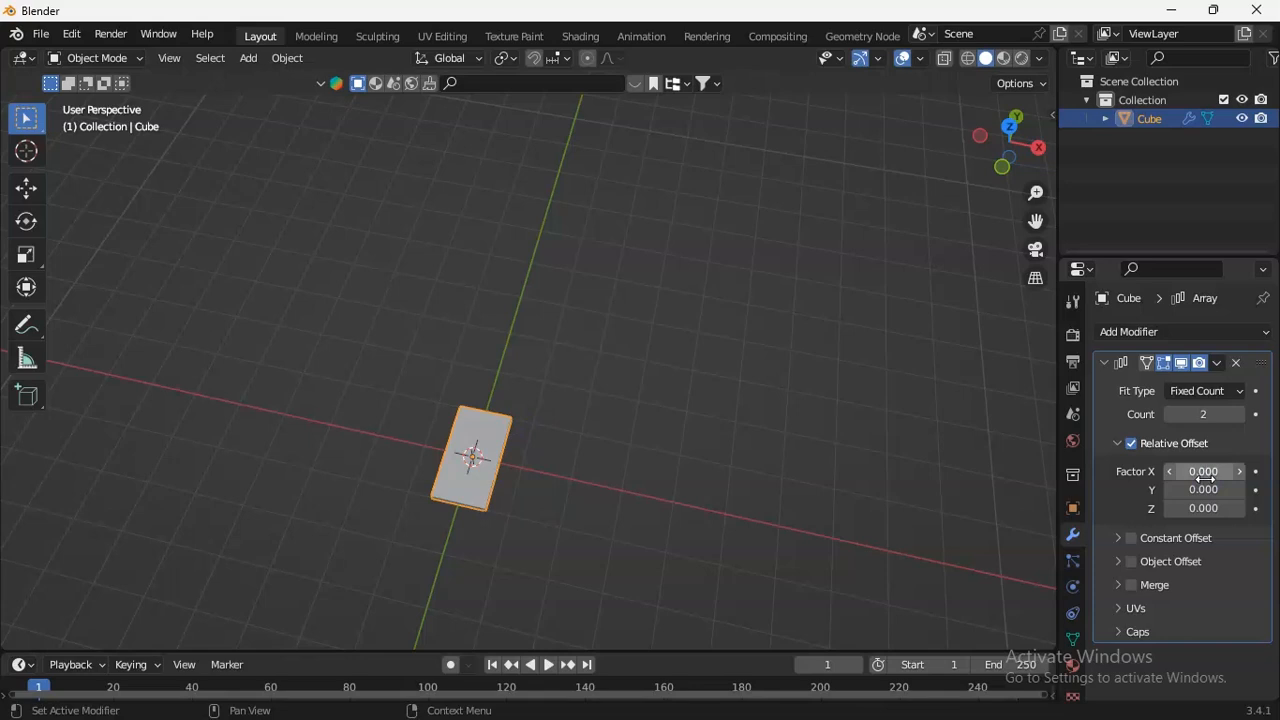
pyautogui.click(1199, 490)
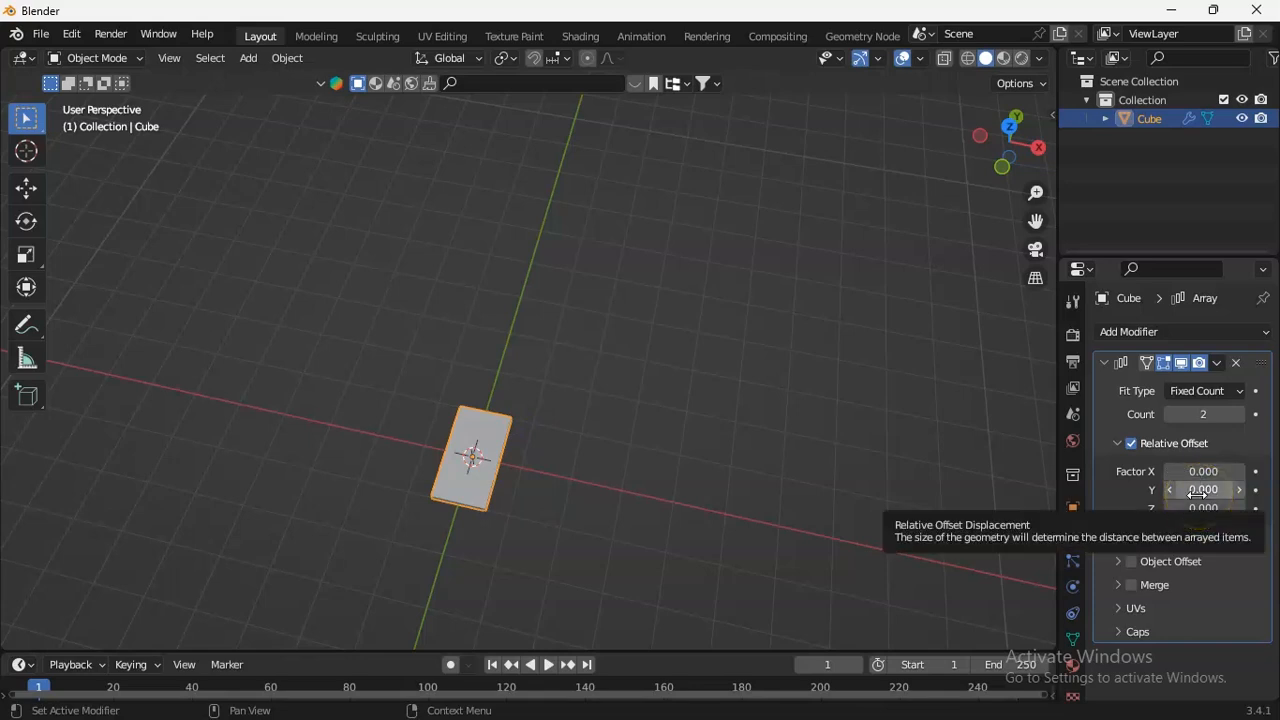
pyautogui.click(1197, 491)
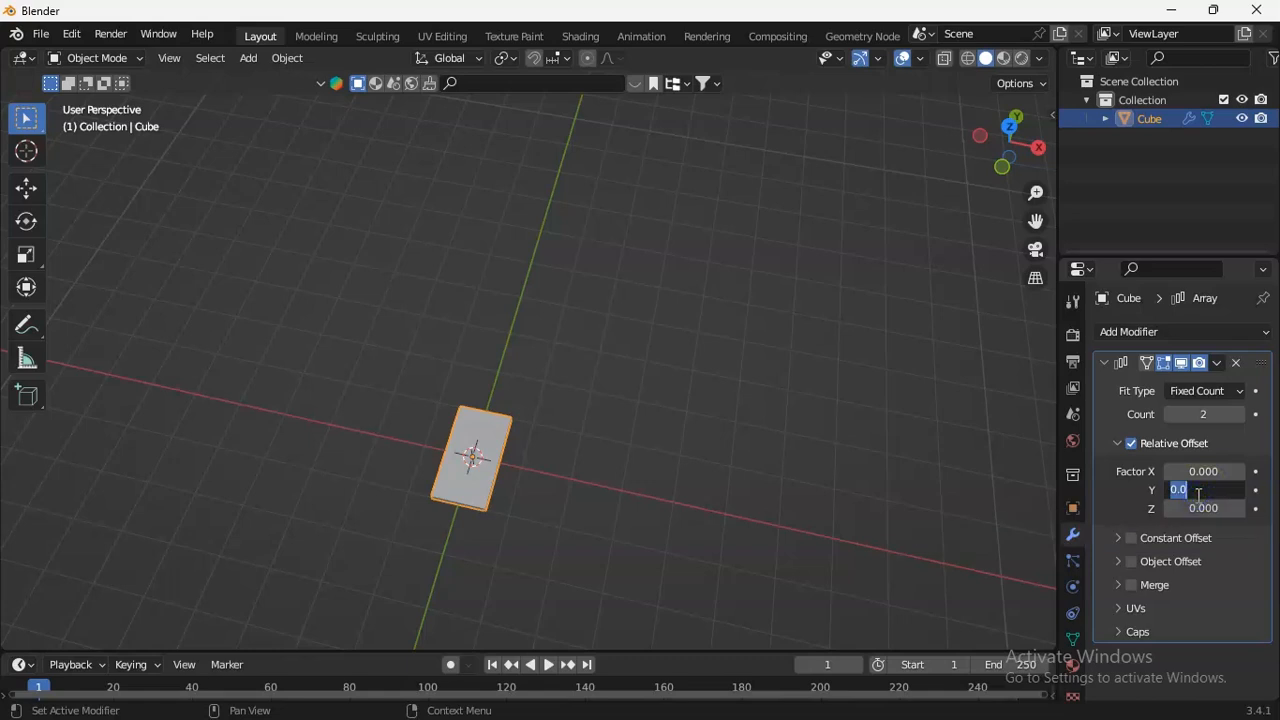
pyautogui.write('1')
pyautogui.press('Return')
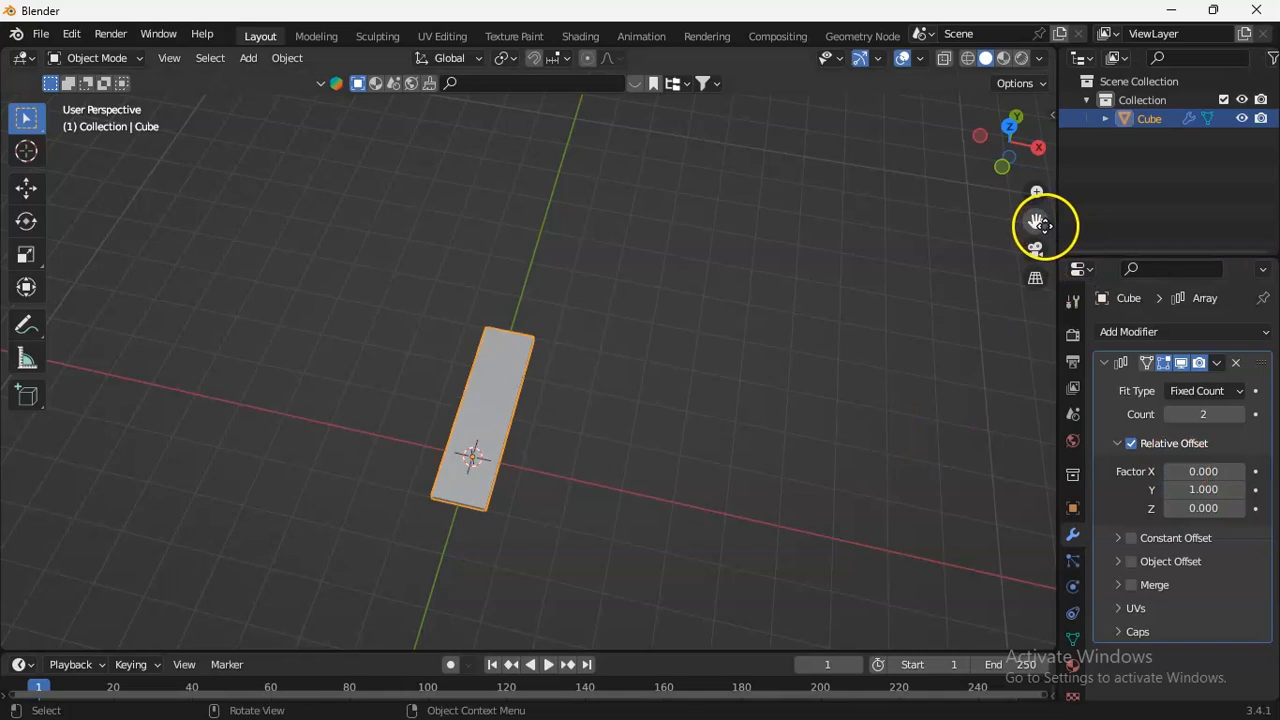
# Increase the array's count to 7 so the slab repeats into a long strip.
pyautogui.moveTo(1047, 226); pyautogui.dragTo(1052, 291)
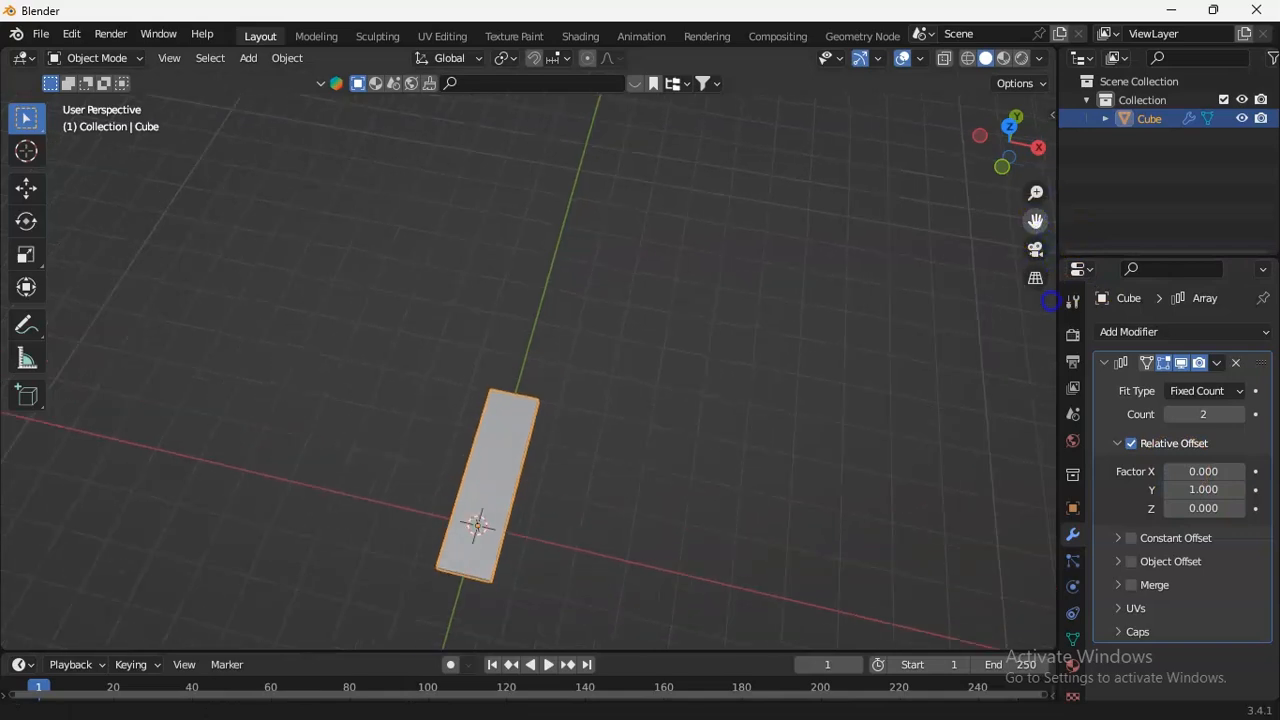
pyautogui.click(1240, 414)
pyautogui.click(1240, 414)
pyautogui.click(1240, 414)
pyautogui.click(1240, 414)
pyautogui.click(1240, 414)
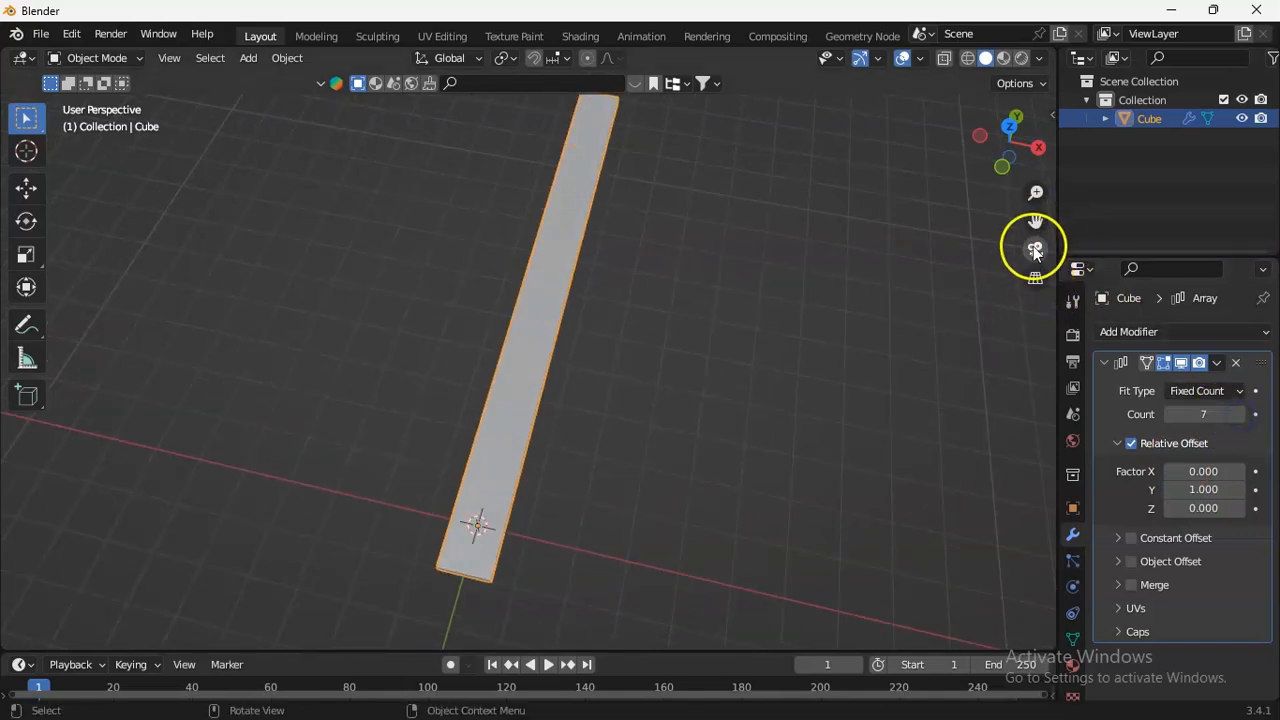
# Switch the viewport to Material Preview shading, split it vertically and turn one half into a Shader Editor.
pyautogui.click(1035, 262)
pyautogui.moveTo(1038, 217)
pyautogui.mouseDown()
pyautogui.moveTo(1050, 250)
pyautogui.moveTo(1040, 220)
pyautogui.mouseUp()
pyautogui.moveTo(1012, 148)
pyautogui.mouseDown()
pyautogui.moveTo(1033, 637)
pyautogui.moveTo(894, 251)
pyautogui.mouseUp()
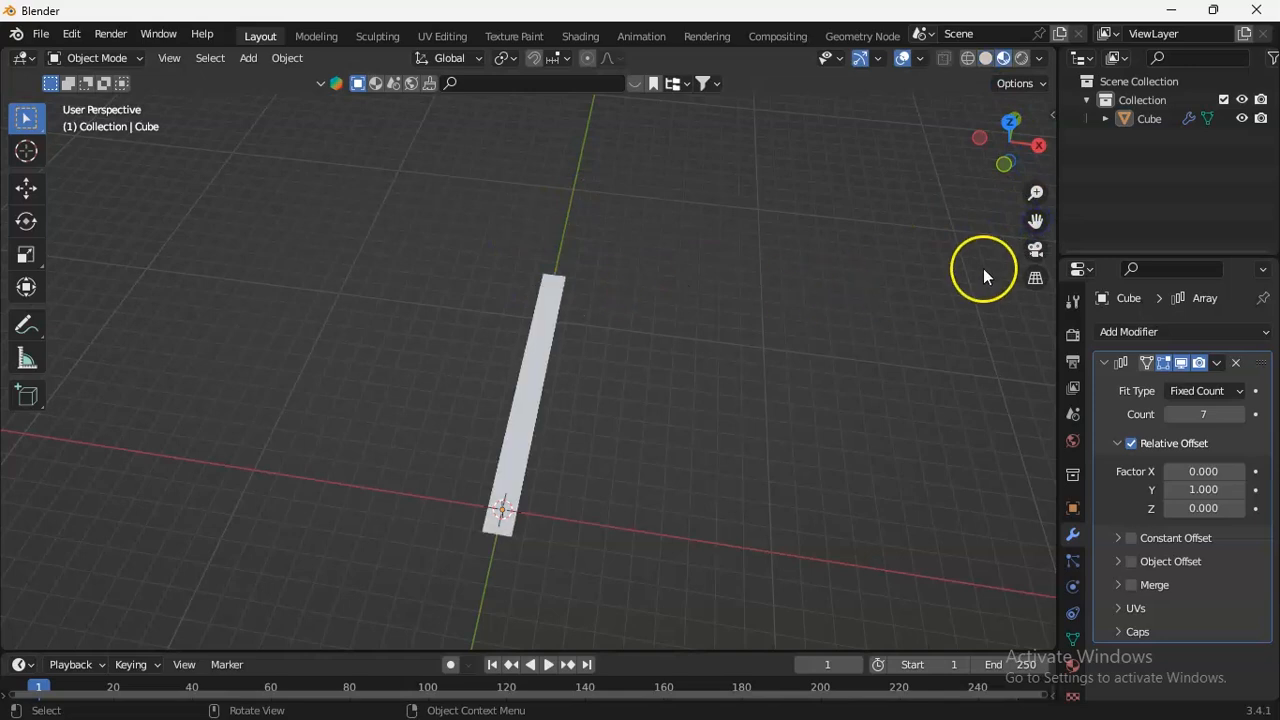
pyautogui.moveTo(1038, 226); pyautogui.dragTo(1031, 312)
pyautogui.moveTo(1020, 163)
pyautogui.mouseDown()
pyautogui.moveTo(1013, 188)
pyautogui.moveTo(1033, 158)
pyautogui.mouseUp()
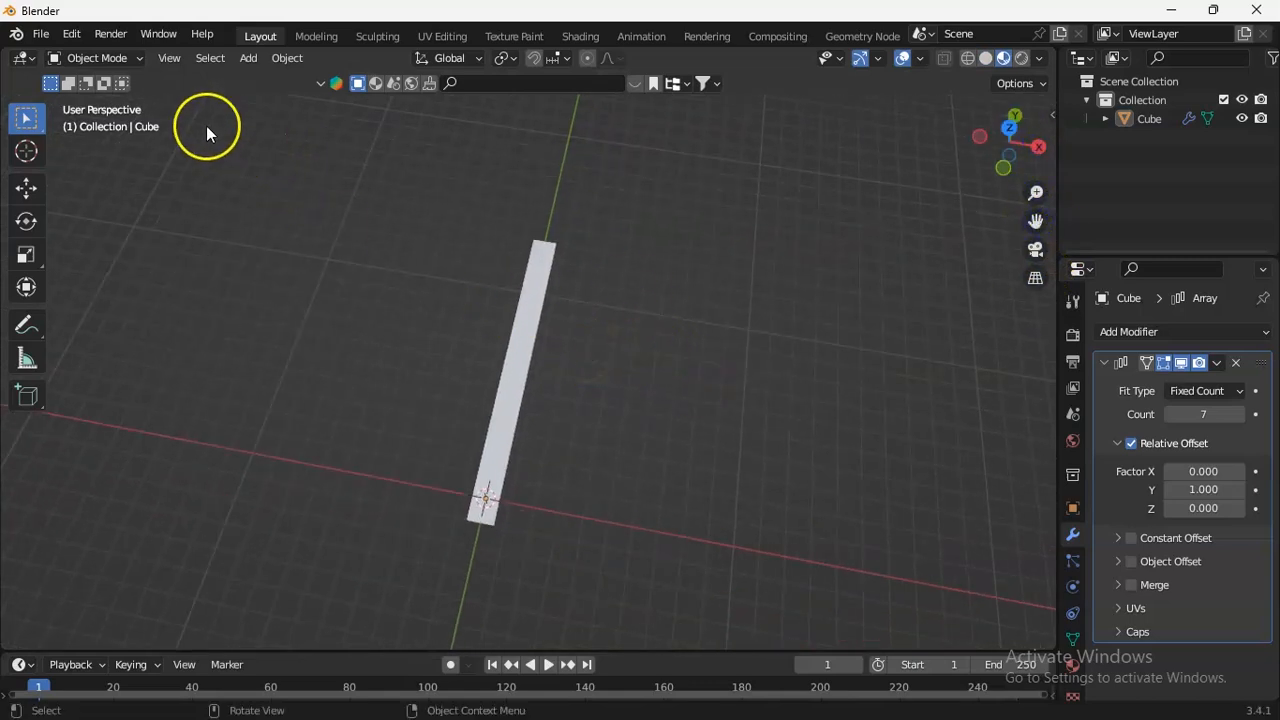
pyautogui.moveTo(139, 62); pyautogui.dragTo(590, 68)
pyautogui.click(22, 58)
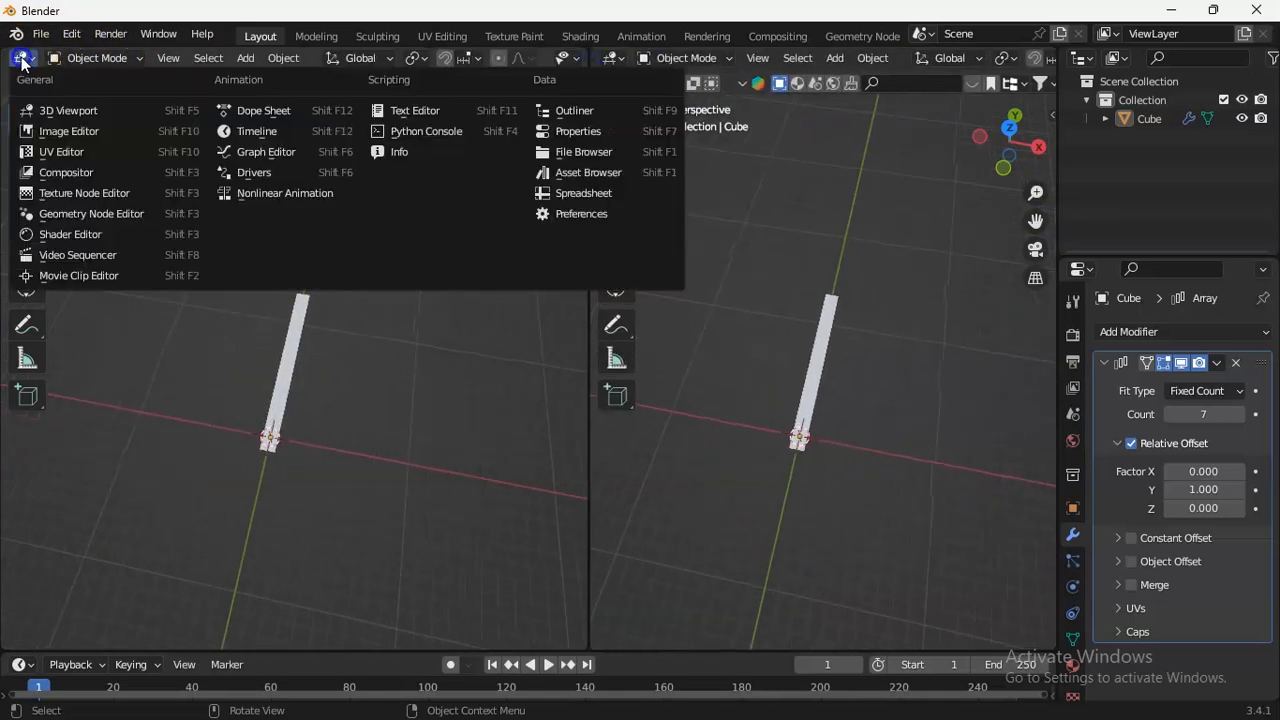
pyautogui.click(68, 234)
# Create a new material on the strip and add an Image Texture node before the Principled BSDF node.
pyautogui.click(445, 59)
pyautogui.press('Home')
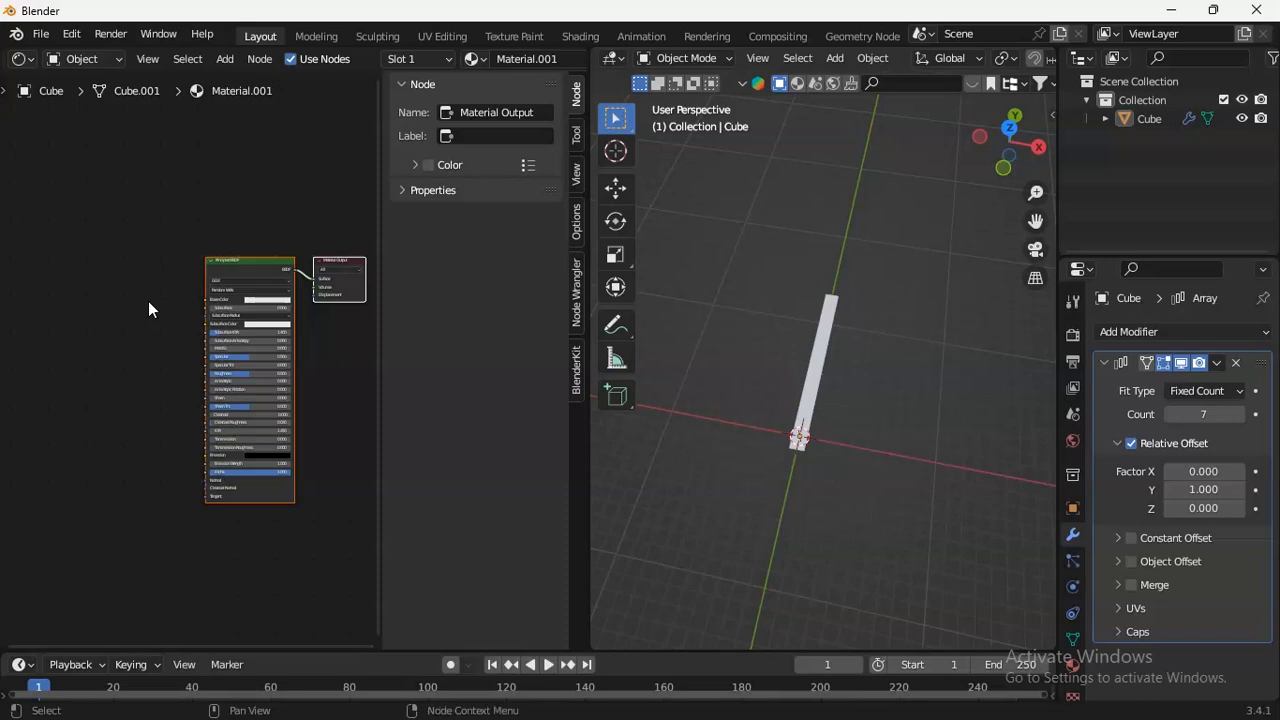
pyautogui.hotkey('shift', 'a')
pyautogui.click(146, 303)
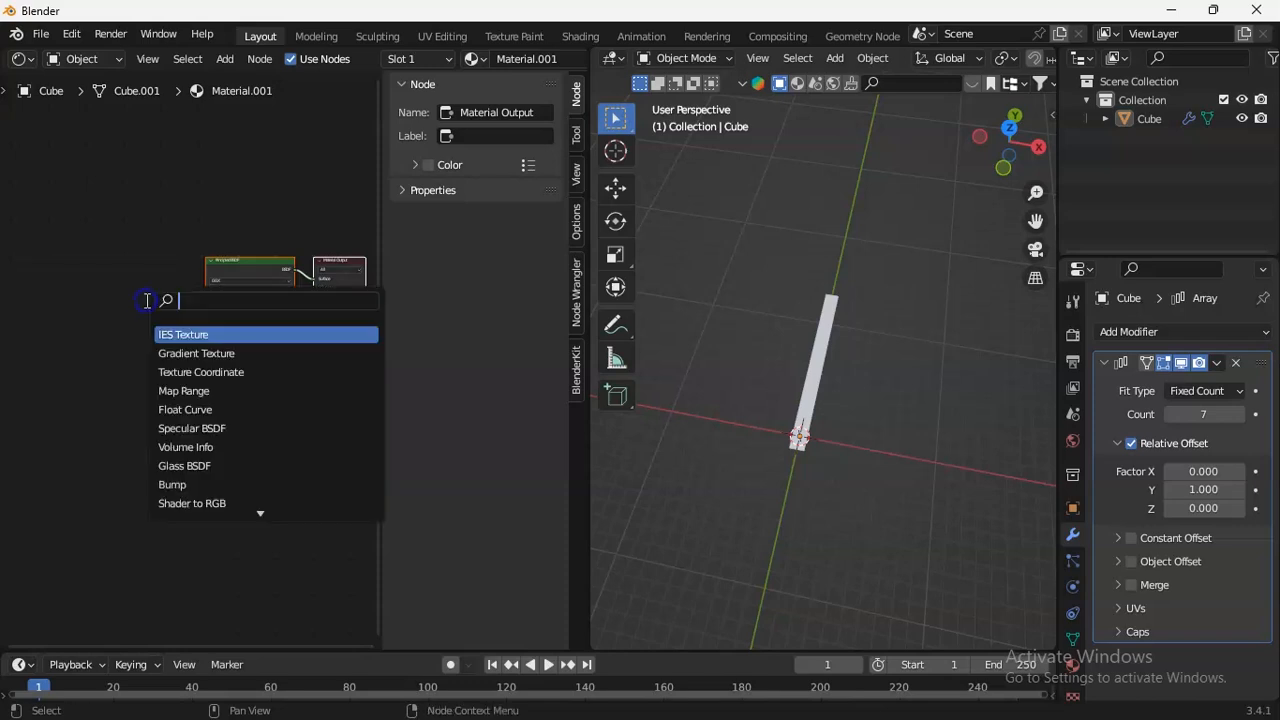
pyautogui.write('image')
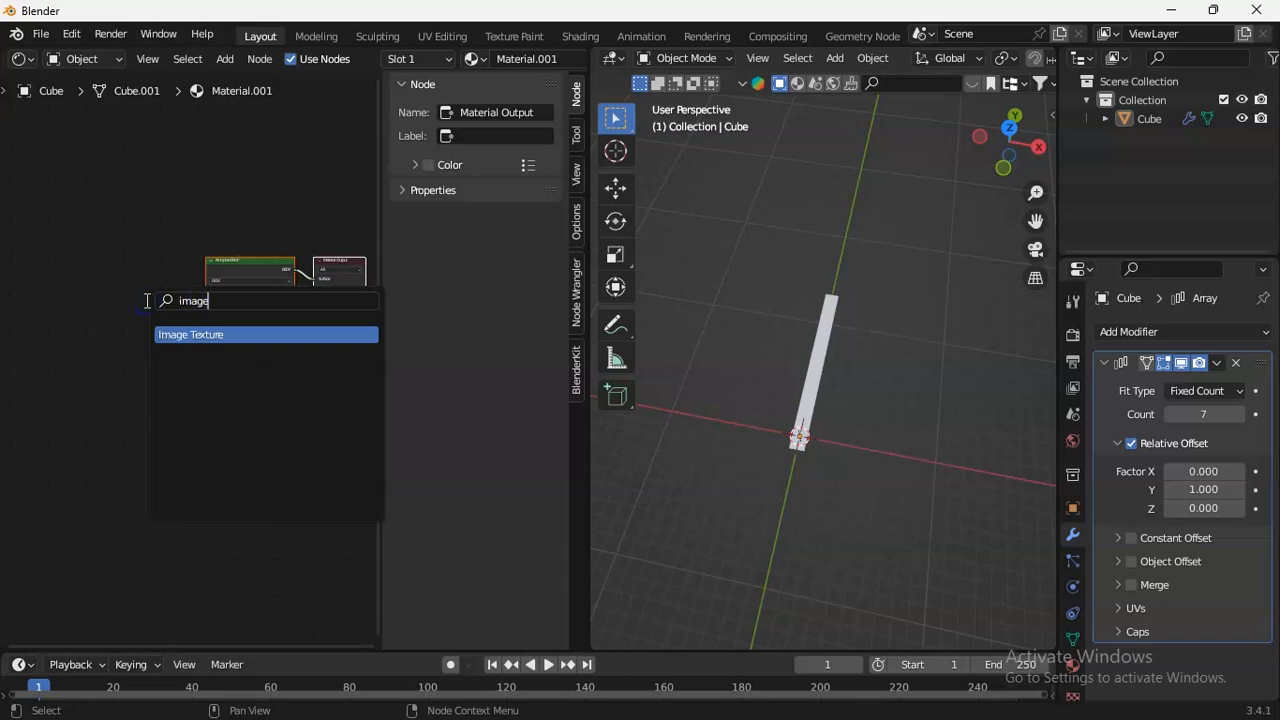
pyautogui.click(182, 334)
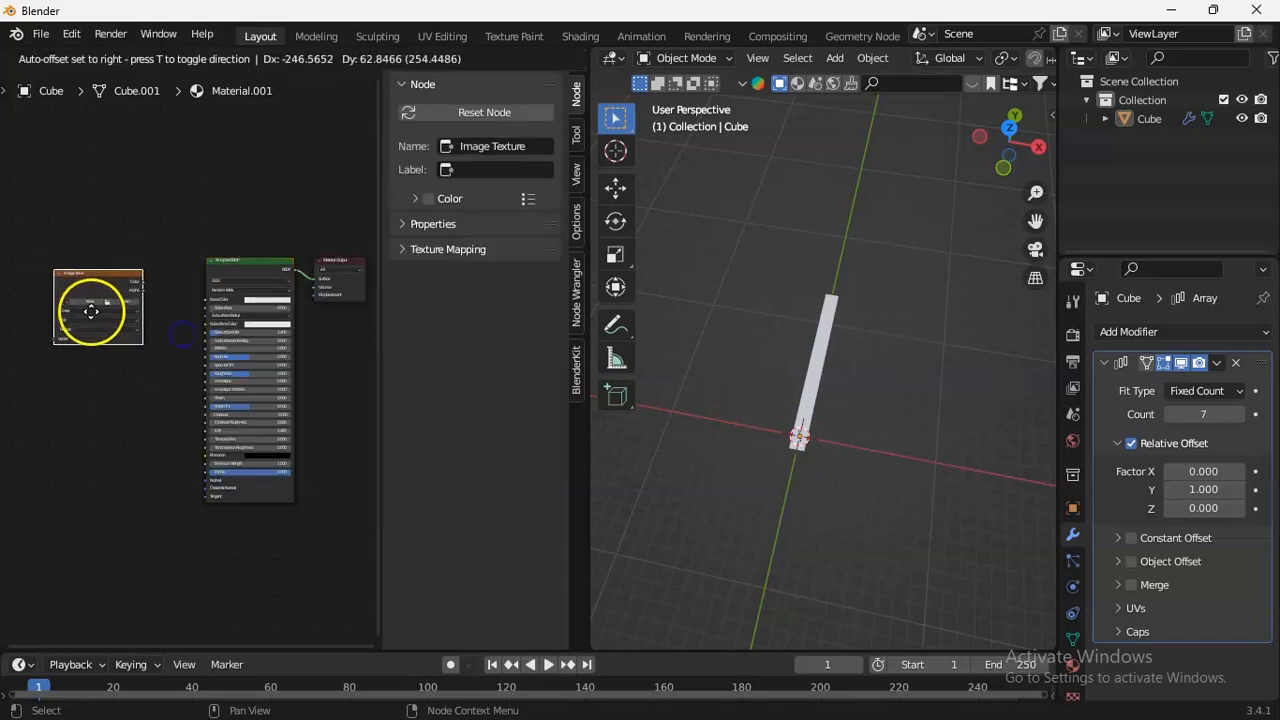
pyautogui.click(110, 358)
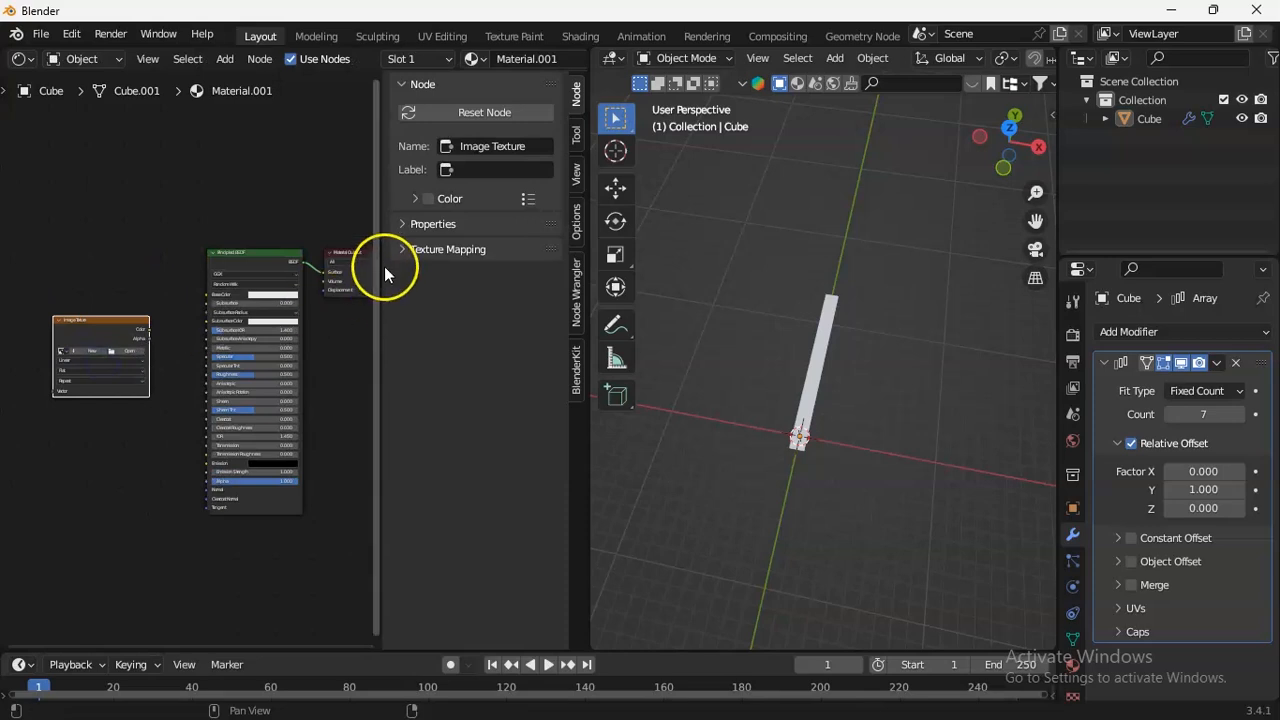
pyautogui.scroll(1, 230, 322)
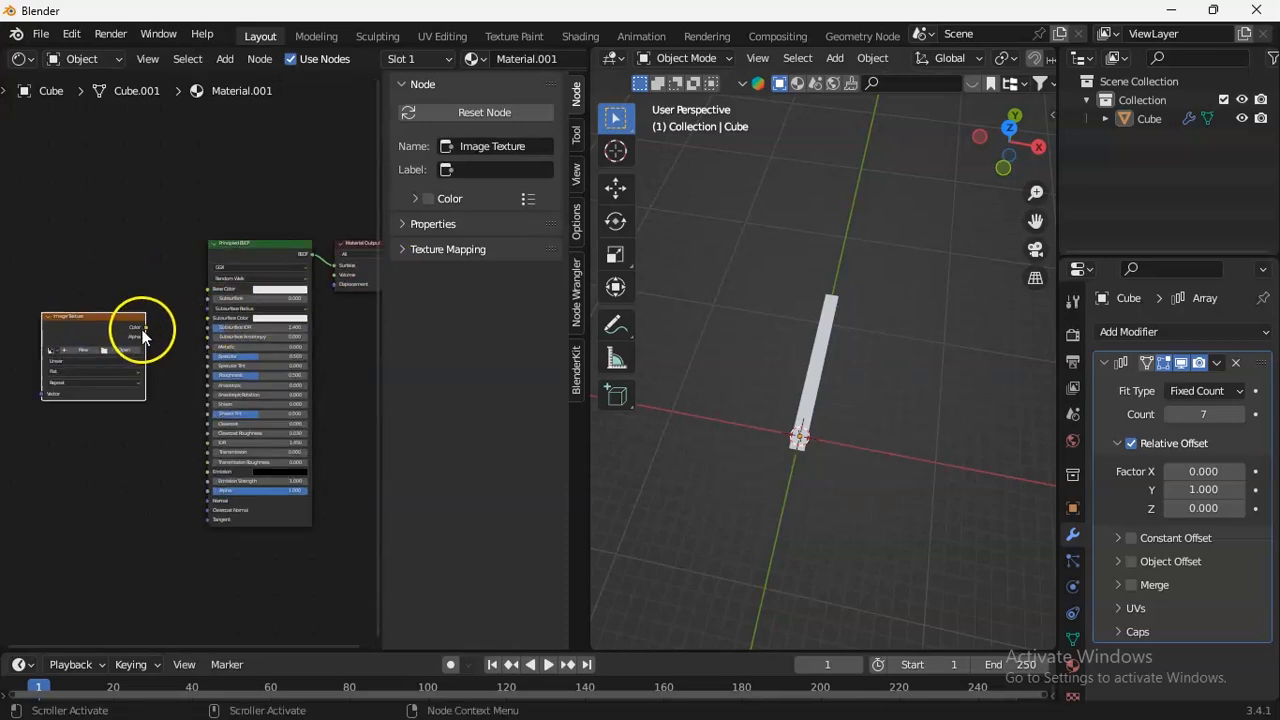
# Connect the Image Texture's Color to the Base Color and load lines-traffic-paved-roads-background.jpg from the Downloads folder.
pyautogui.moveTo(146, 328); pyautogui.dragTo(211, 295)
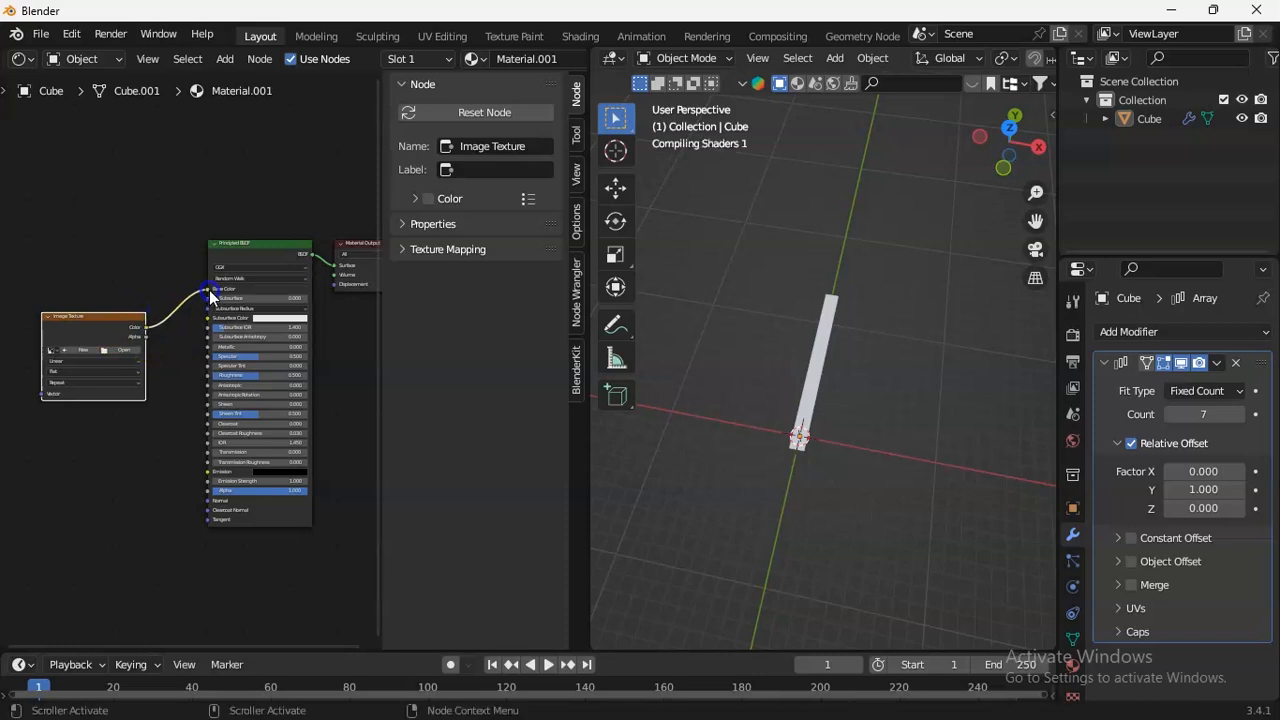
pyautogui.click(113, 348)
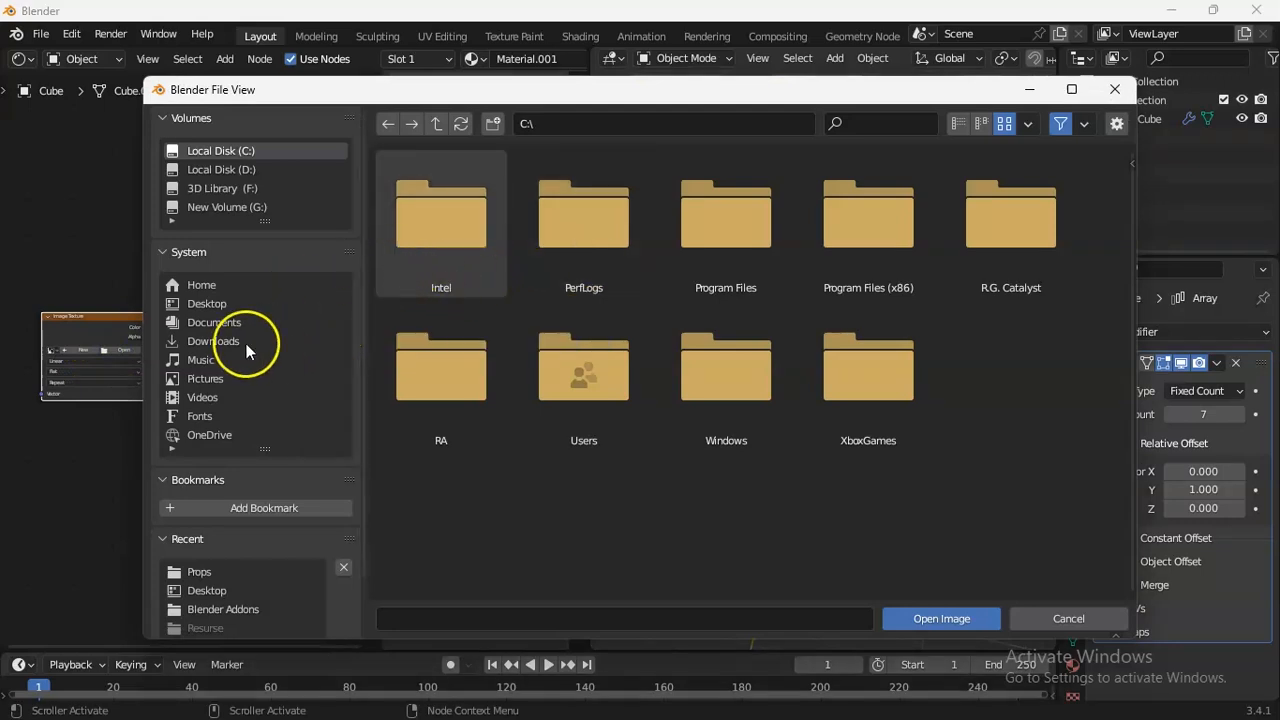
pyautogui.click(240, 344)
pyautogui.click(233, 344)
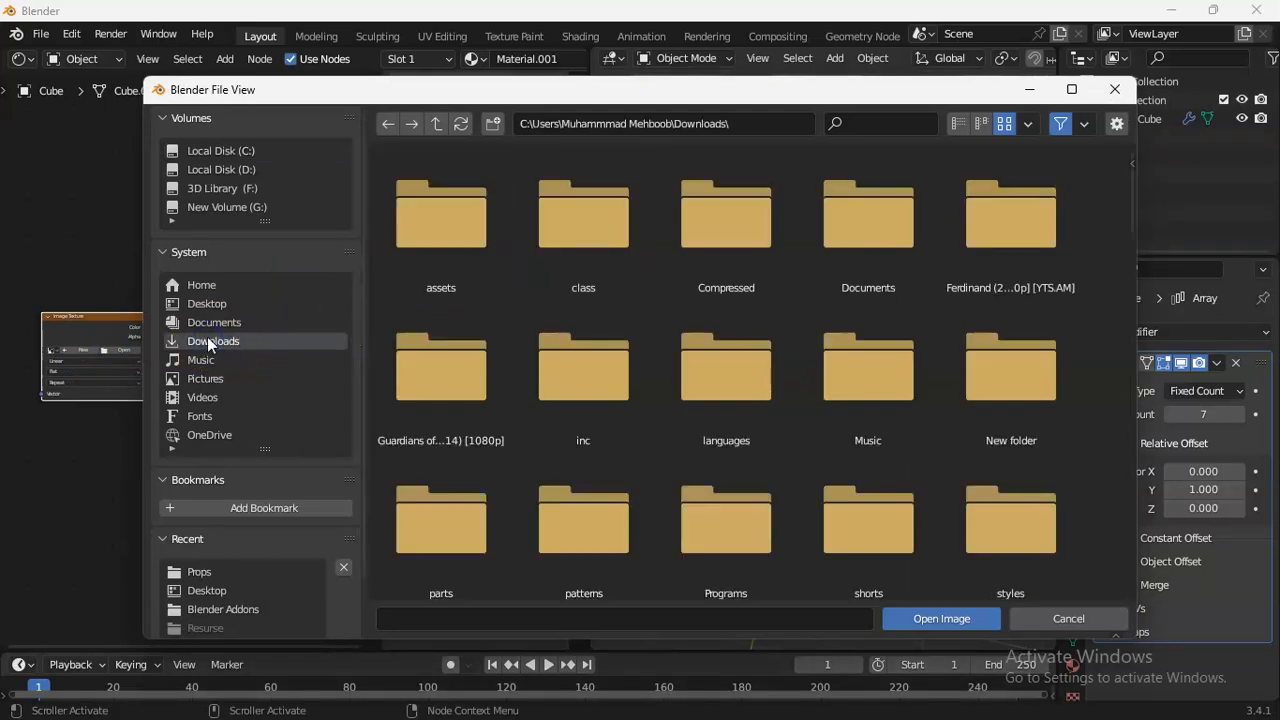
pyautogui.moveTo(1131, 190); pyautogui.dragTo(1116, 373)
pyautogui.click(566, 488)
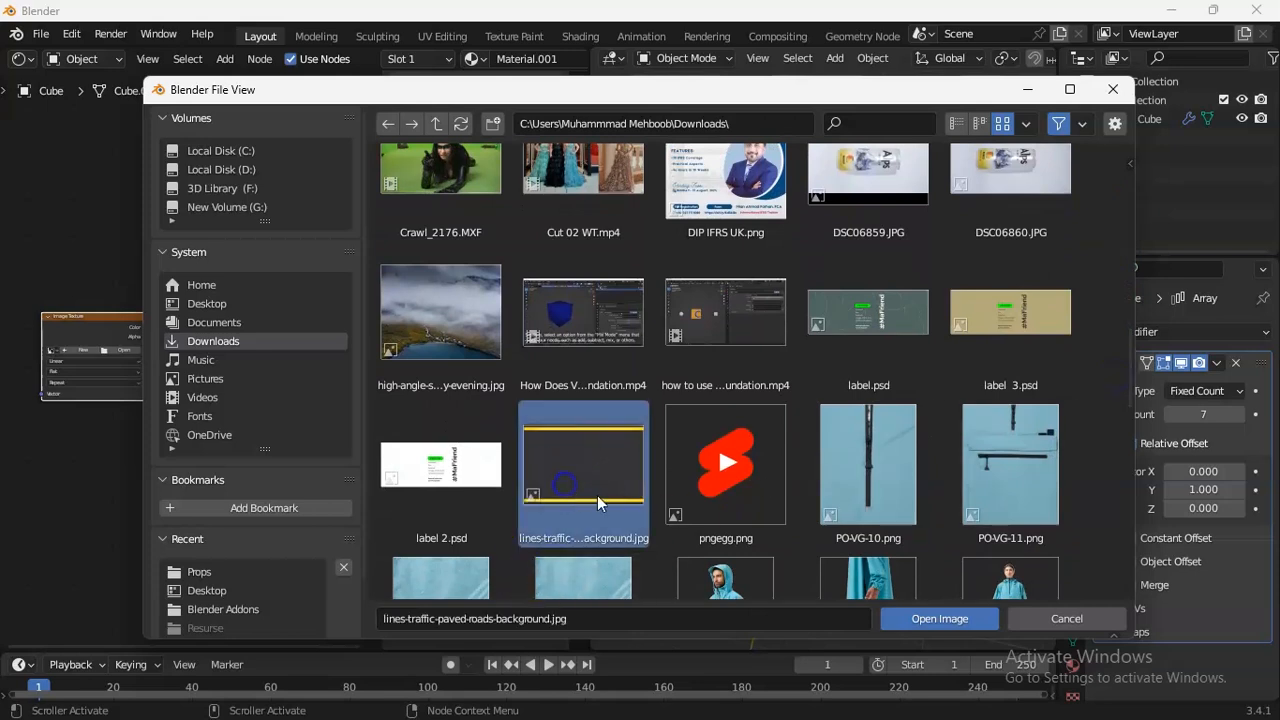
pyautogui.click(927, 618)
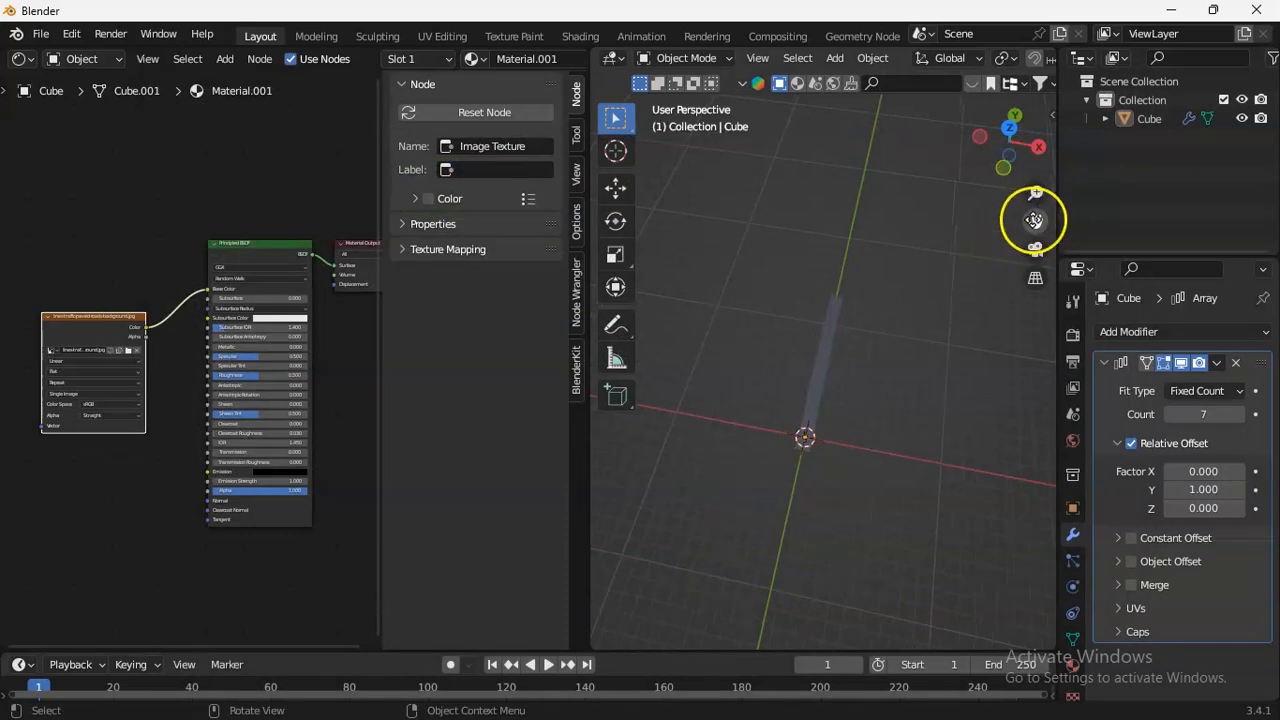
# Change the Shader Editor to the UV Editor and put the strip in Edit Mode to show its UV layout.
pyautogui.moveTo(1036, 221); pyautogui.dragTo(979, 240)
pyautogui.moveTo(1036, 196); pyautogui.dragTo(1036, 125)
pyautogui.moveTo(1036, 221); pyautogui.dragTo(714, 184)
pyautogui.moveTo(1011, 147); pyautogui.dragTo(1072, 233)
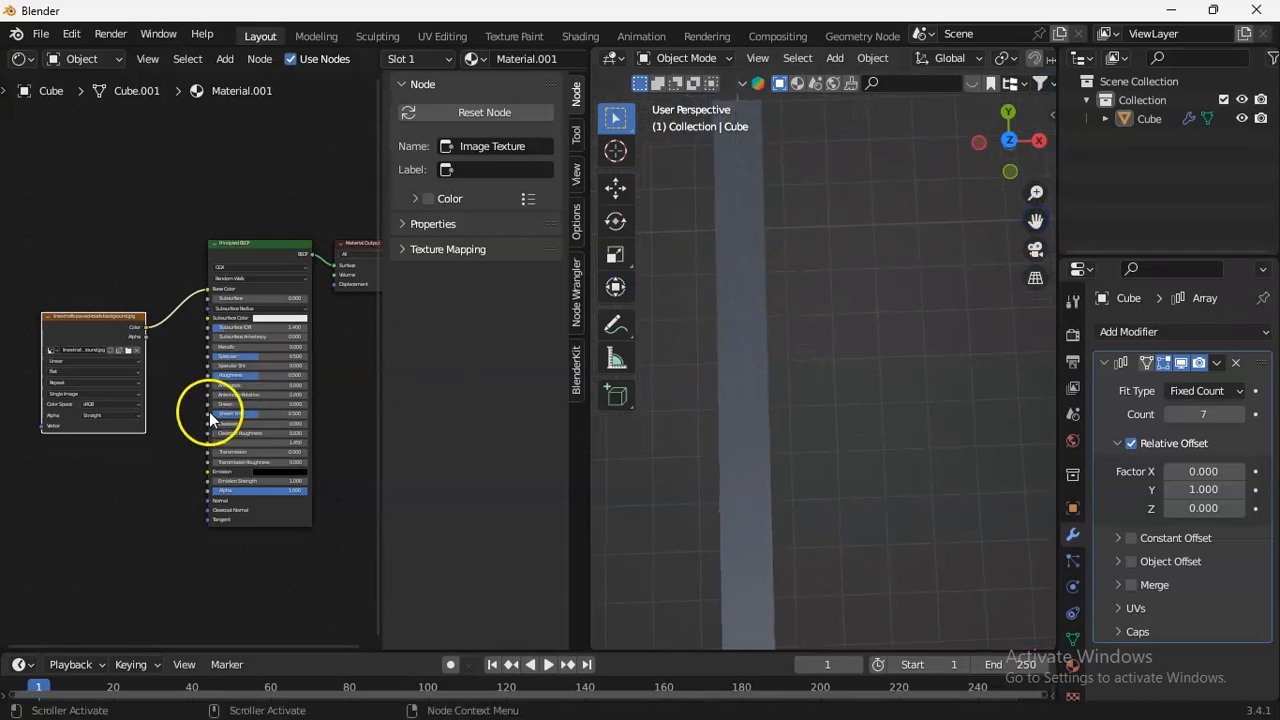
pyautogui.moveTo(191, 396); pyautogui.dragTo(329, 354, button='middle')
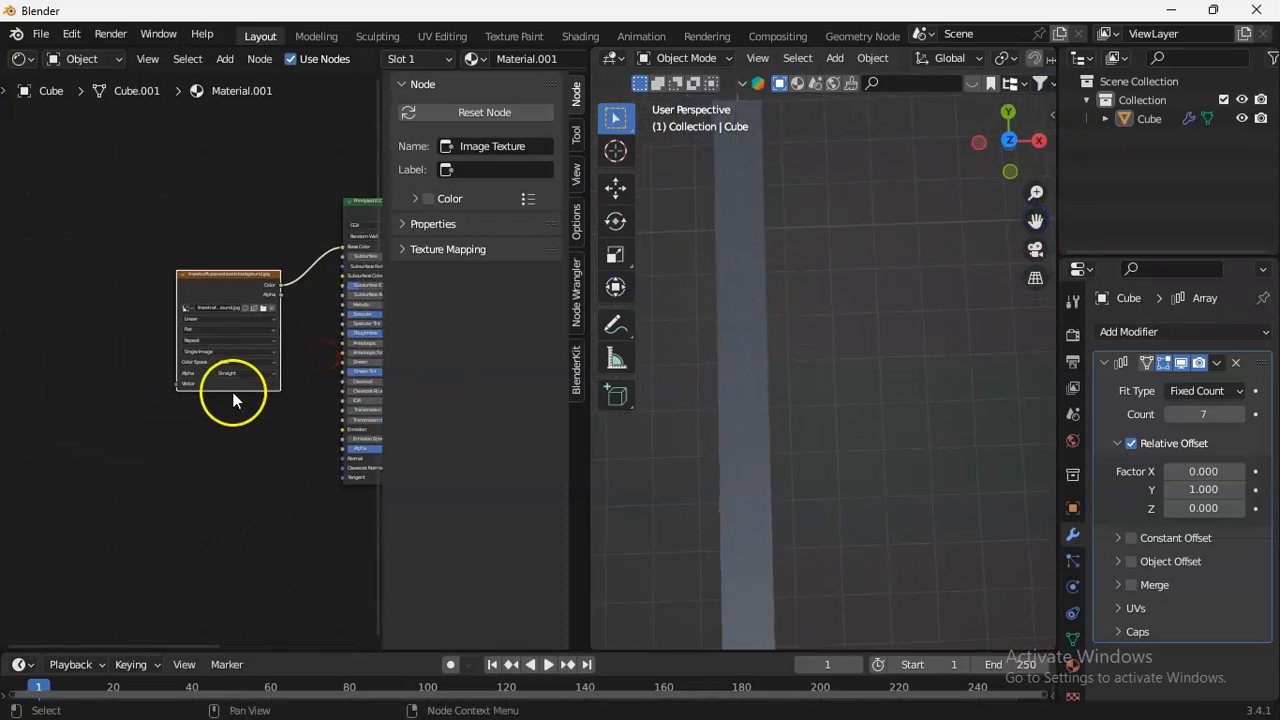
pyautogui.click(20, 58)
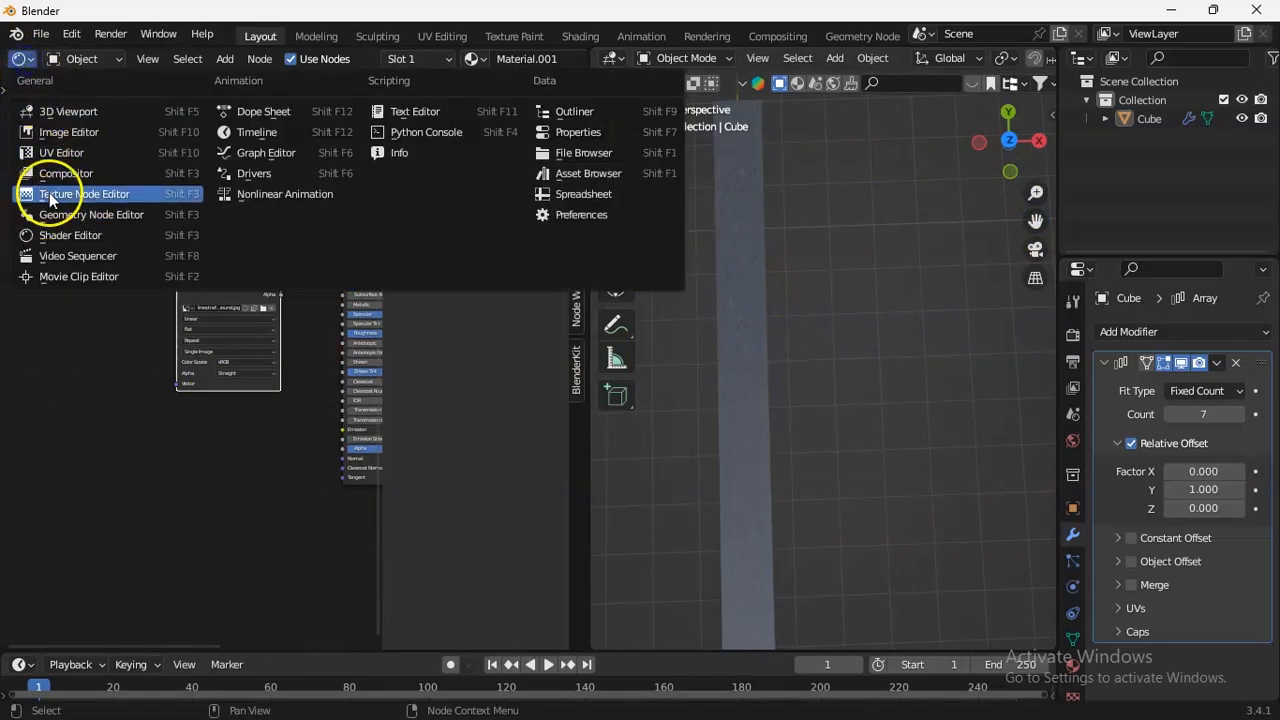
pyautogui.click(52, 154)
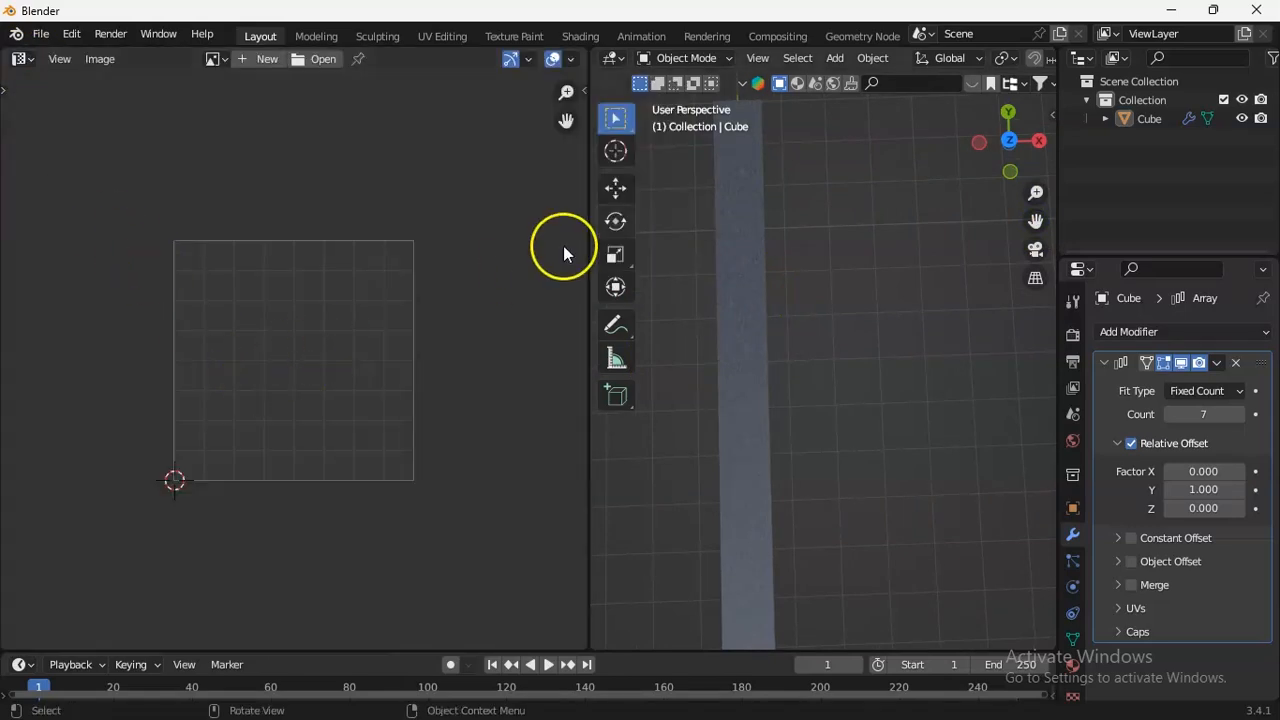
pyautogui.click(754, 208)
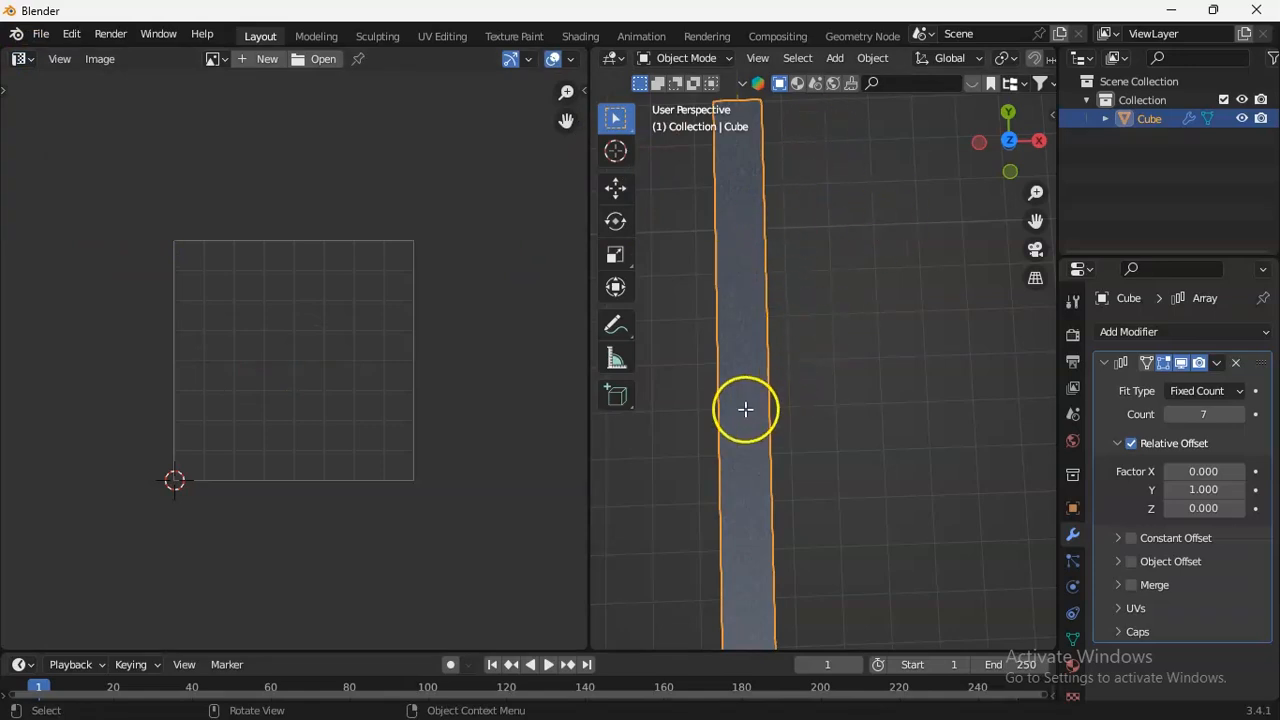
pyautogui.press('Tab')
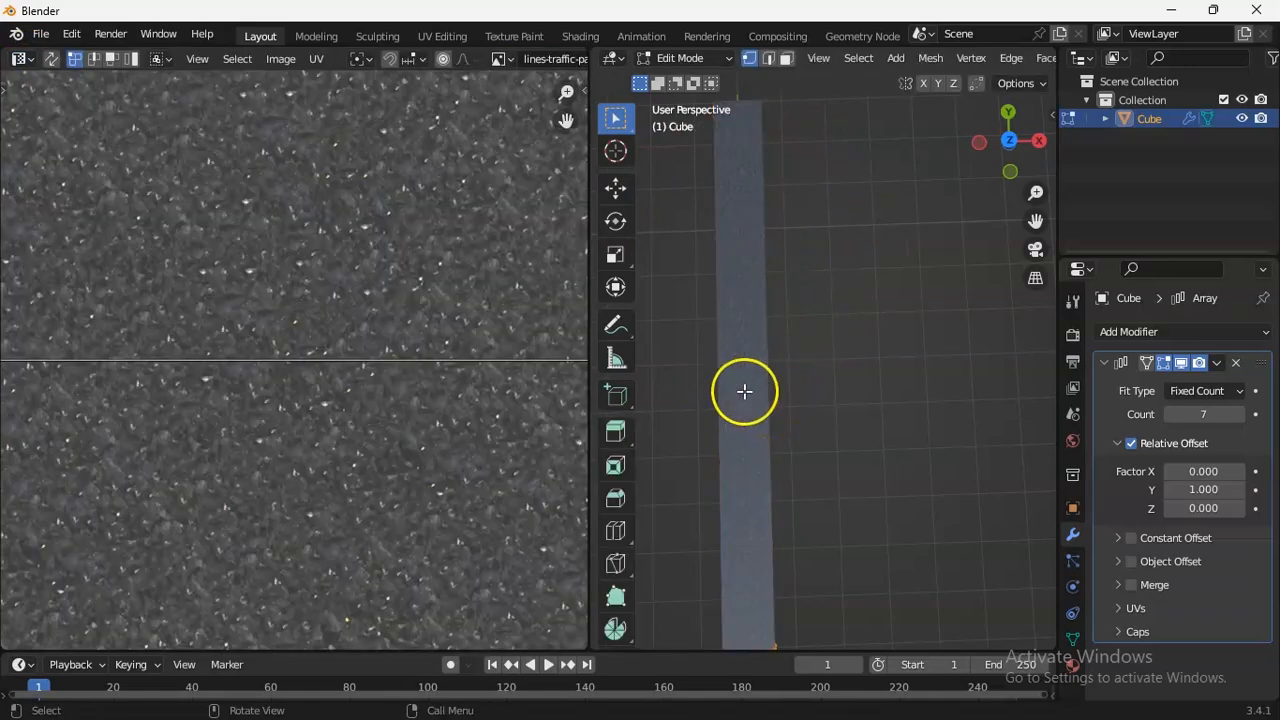
pyautogui.moveTo(1040, 195); pyautogui.dragTo(1036, 255)
pyautogui.moveTo(565, 97); pyautogui.dragTo(542, 360)
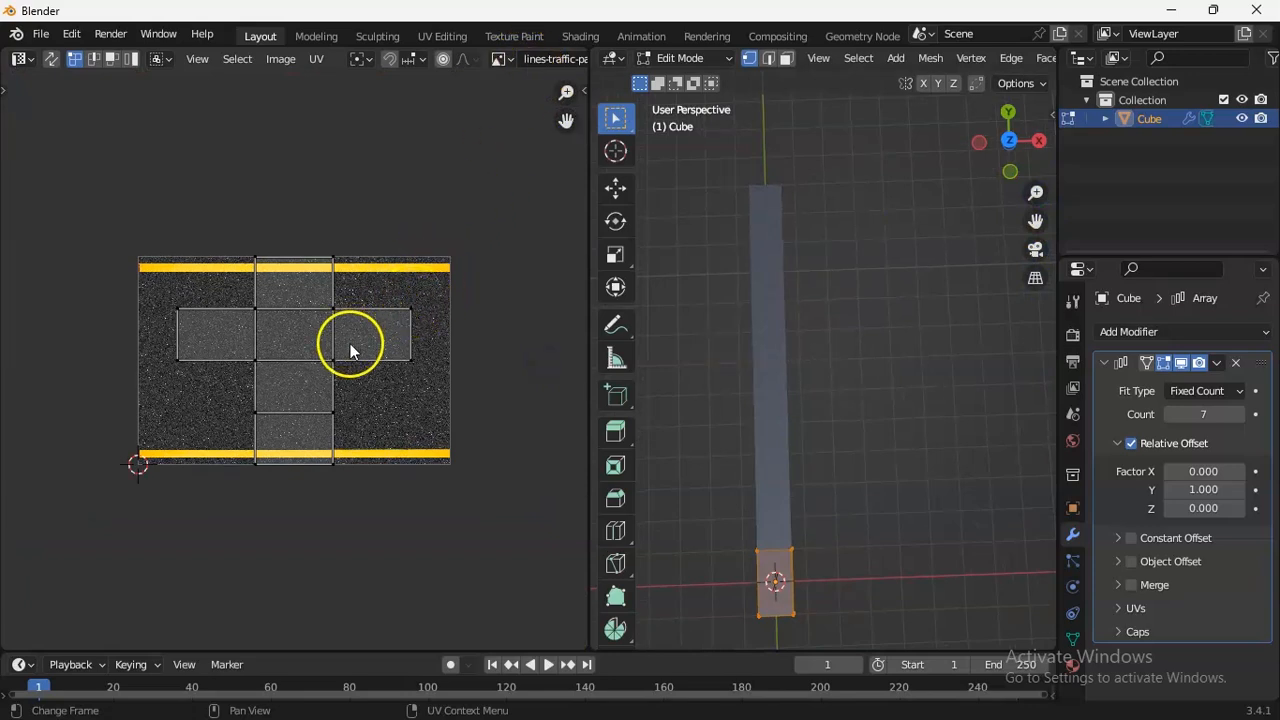
# Select the slab's top face, scale its UV island up to about the road image's size and move it over the image.
pyautogui.click(776, 582)
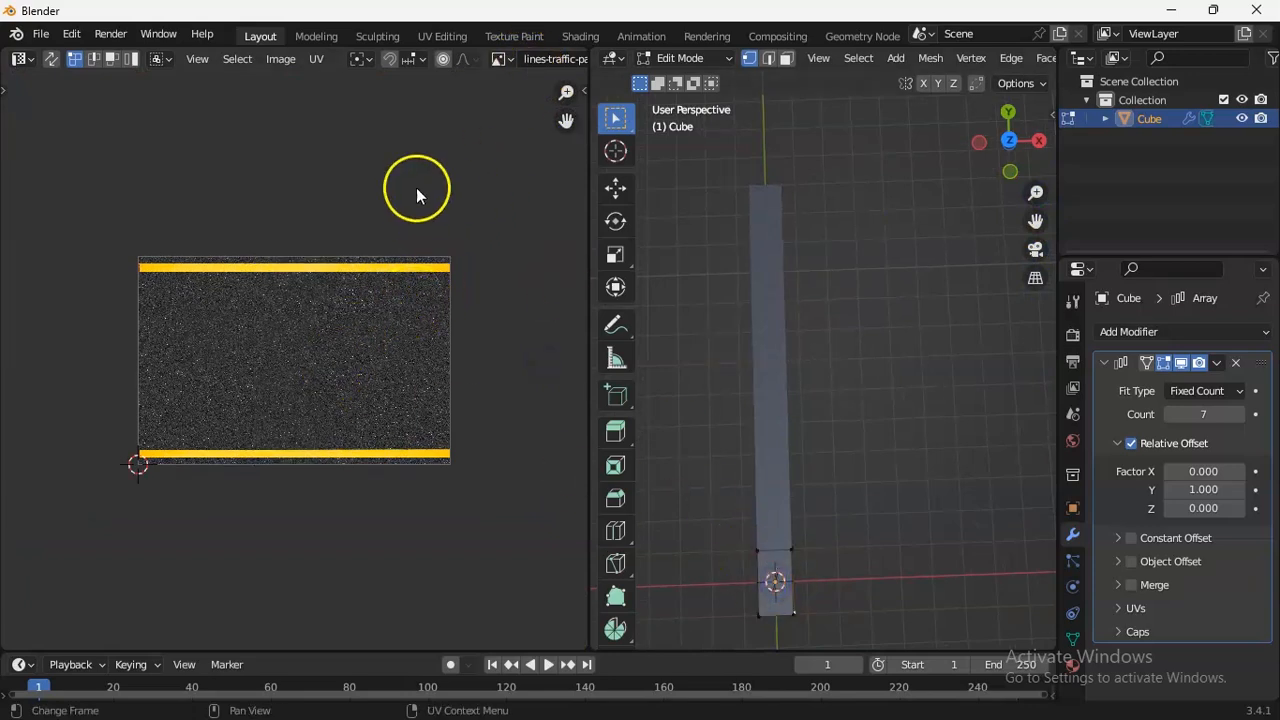
pyautogui.click(775, 579)
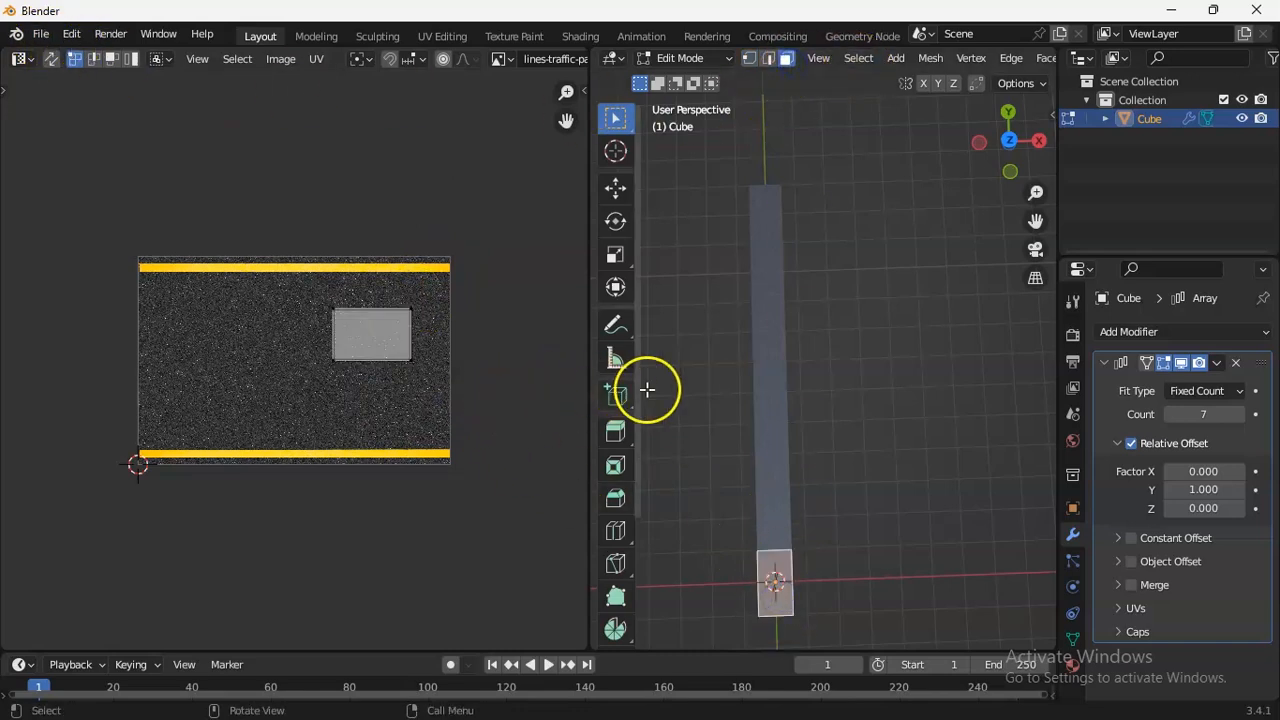
pyautogui.press('a')
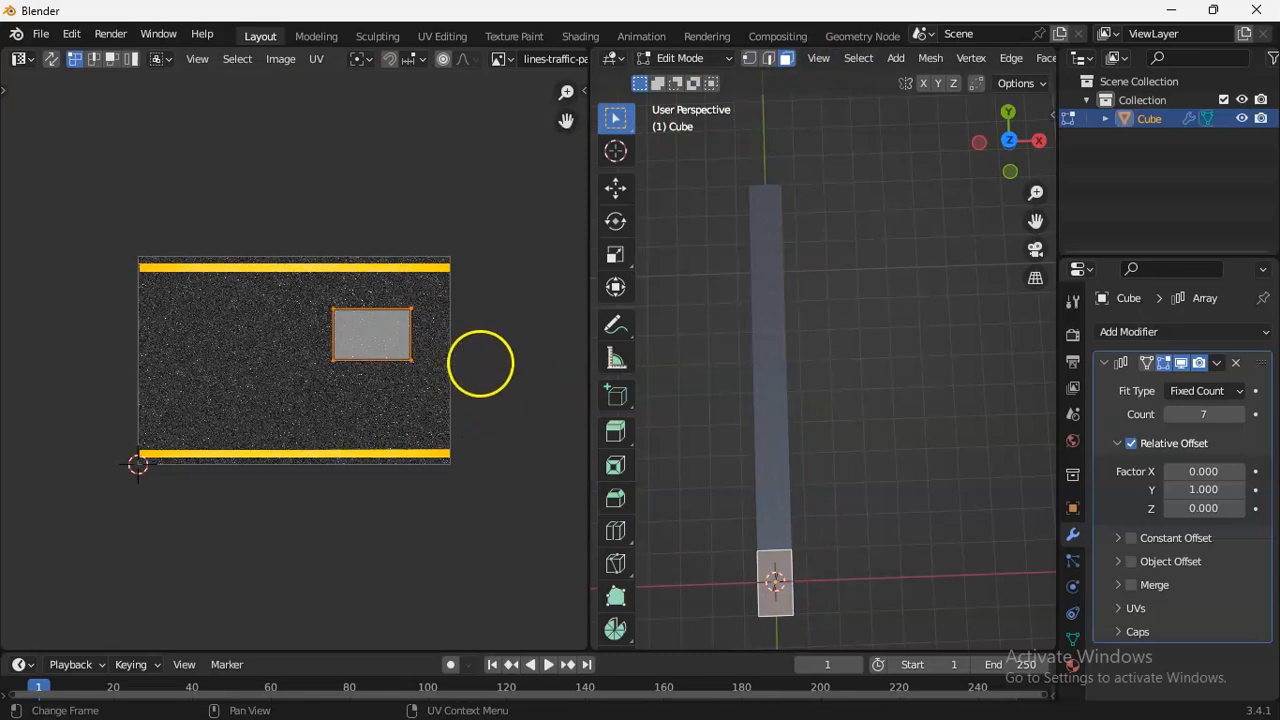
pyautogui.press('s')
pyautogui.click(256, 335)
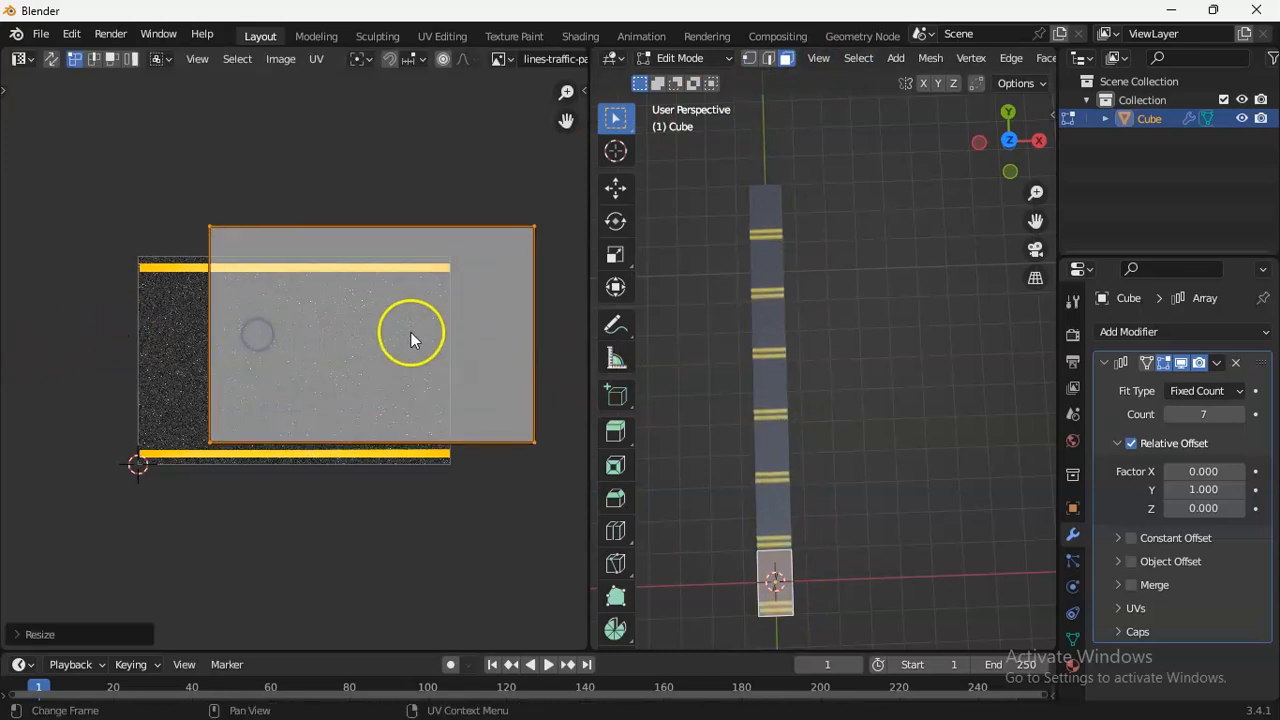
pyautogui.press('g')
pyautogui.click(333, 366)
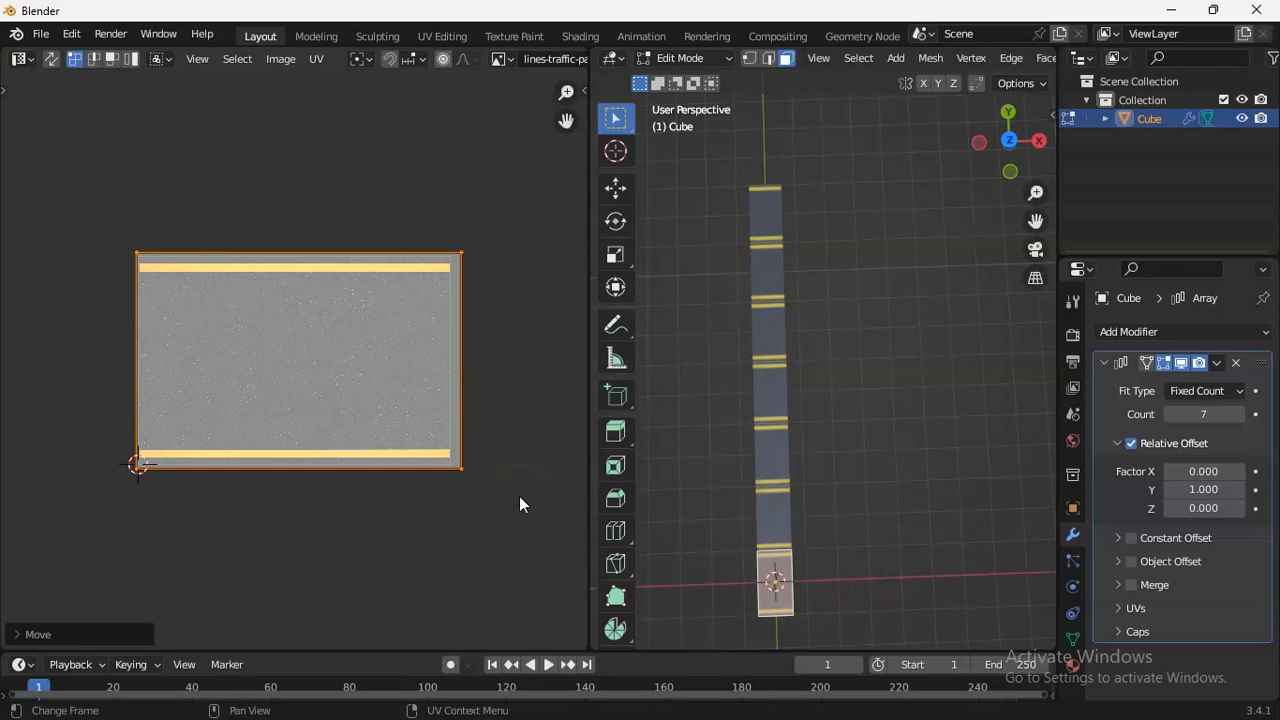
# Rotate the top face's UV island 90 degrees and scale it down by about 0.64 to fit the image height.
pyautogui.write('r')
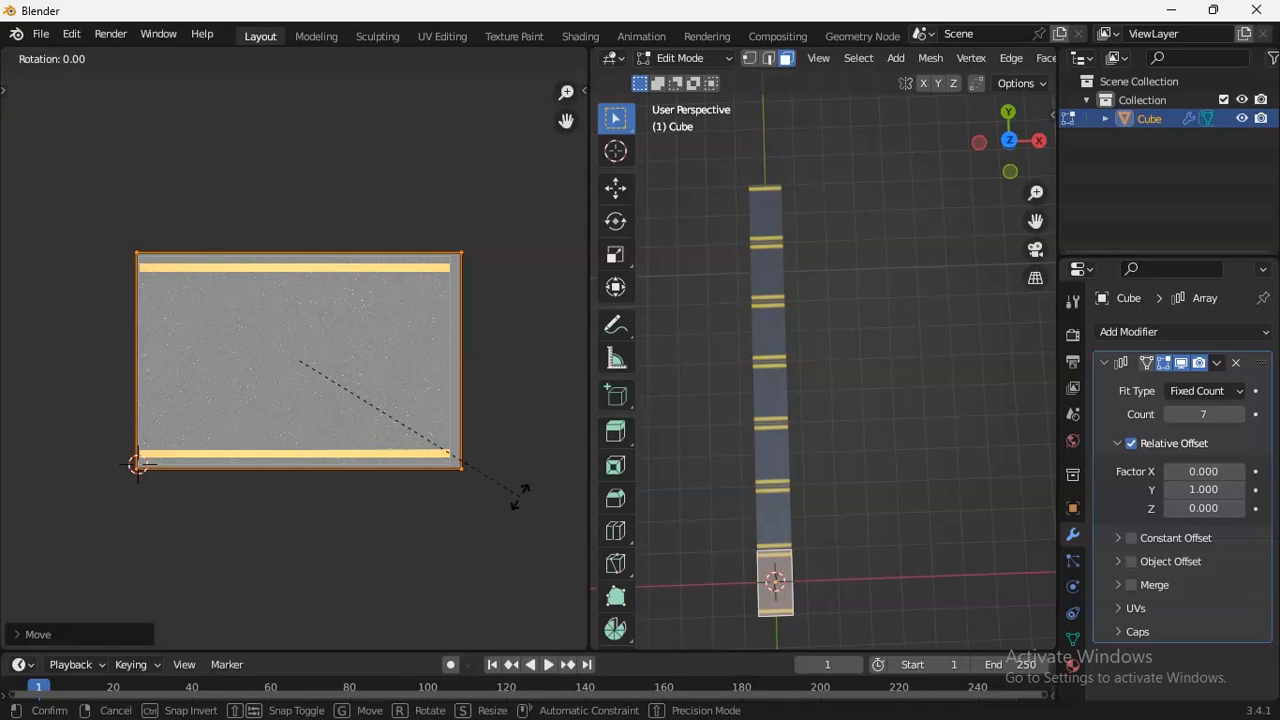
pyautogui.write('90')
pyautogui.press('Return')
pyautogui.press('s')
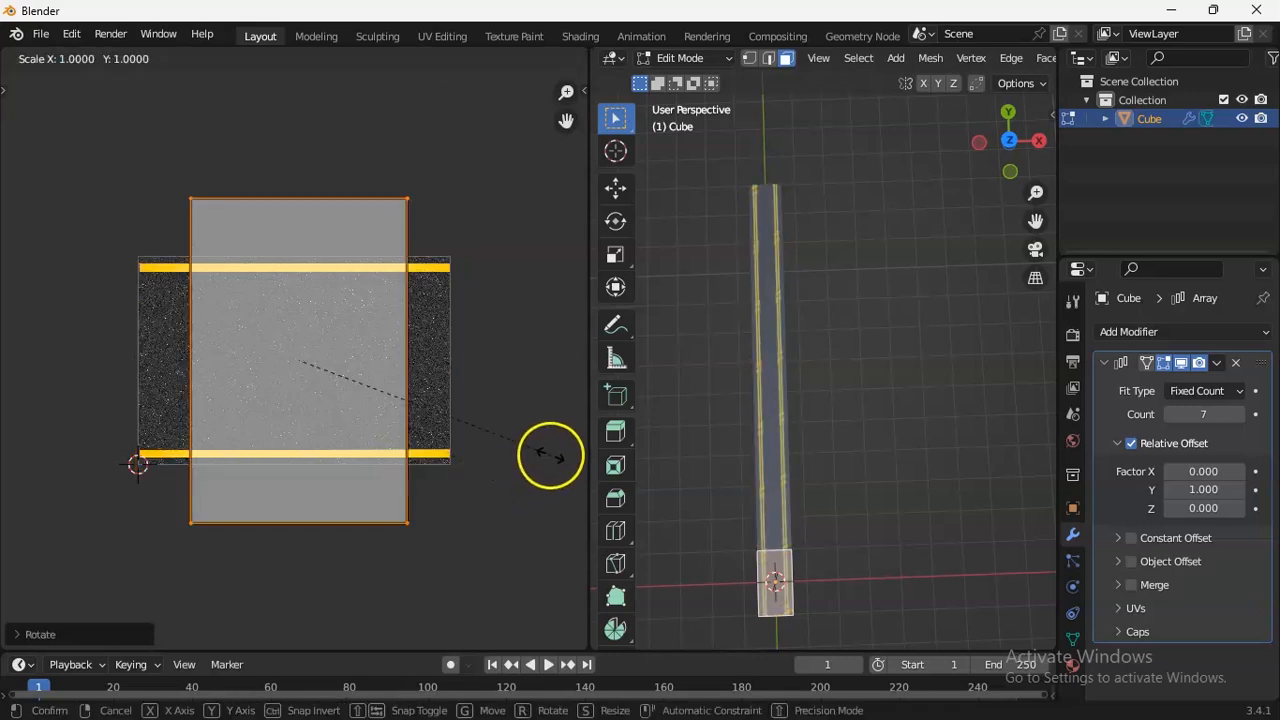
pyautogui.click(462, 420)
# View the textured strip from the top and merge the UV Editor area into the 3D viewport.
pyautogui.moveTo(1035, 190); pyautogui.dragTo(1035, 160)
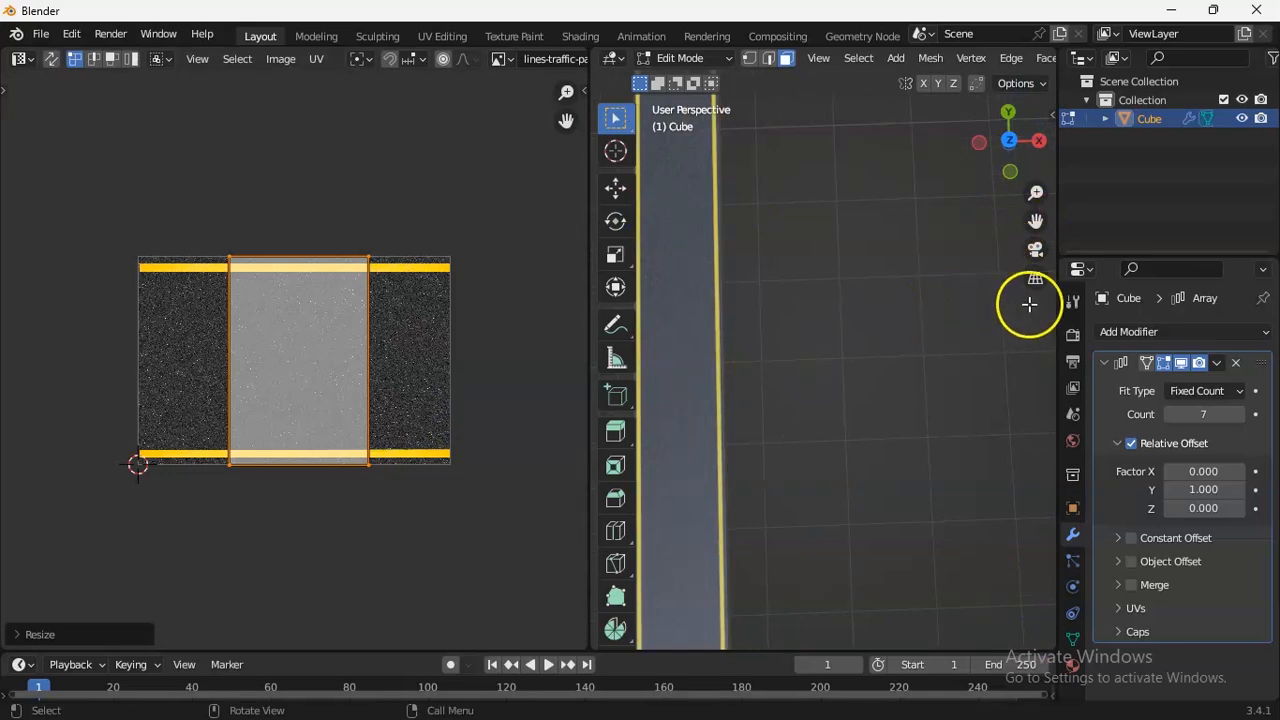
pyautogui.press('KP_7')
pyautogui.moveTo(1035, 220); pyautogui.dragTo(740, 585)
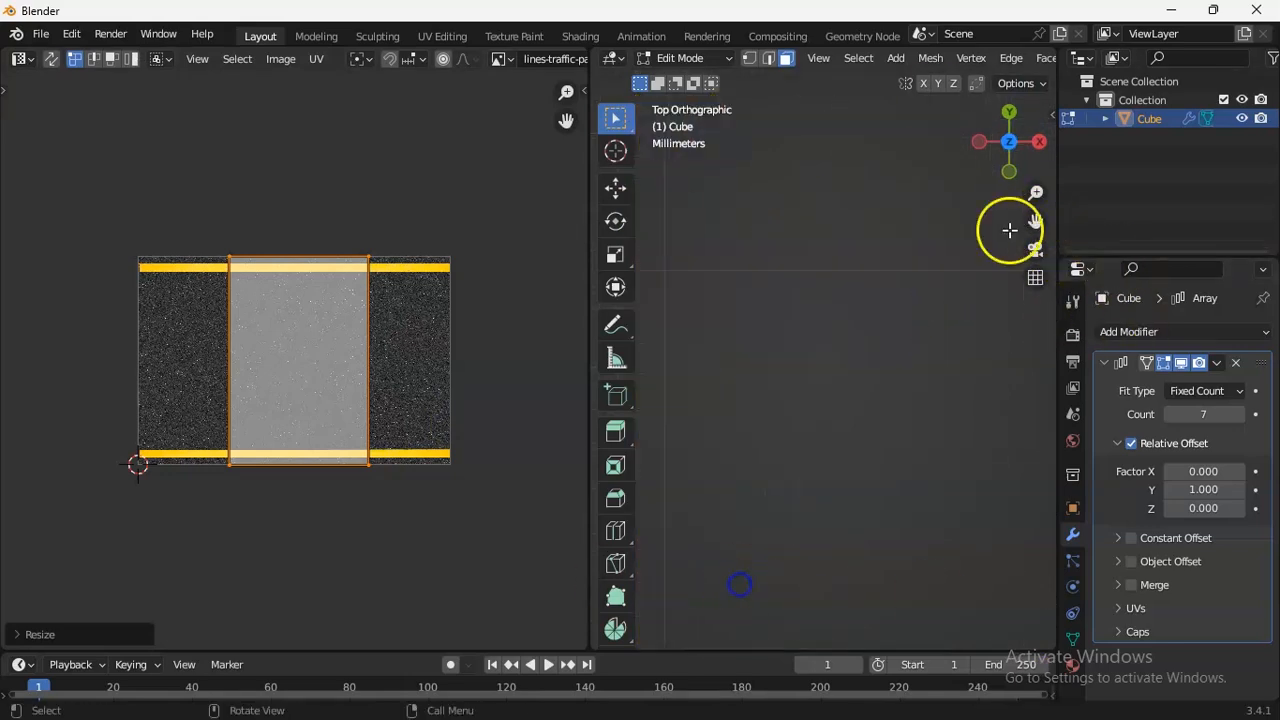
pyautogui.moveTo(1033, 195); pyautogui.dragTo(934, 317)
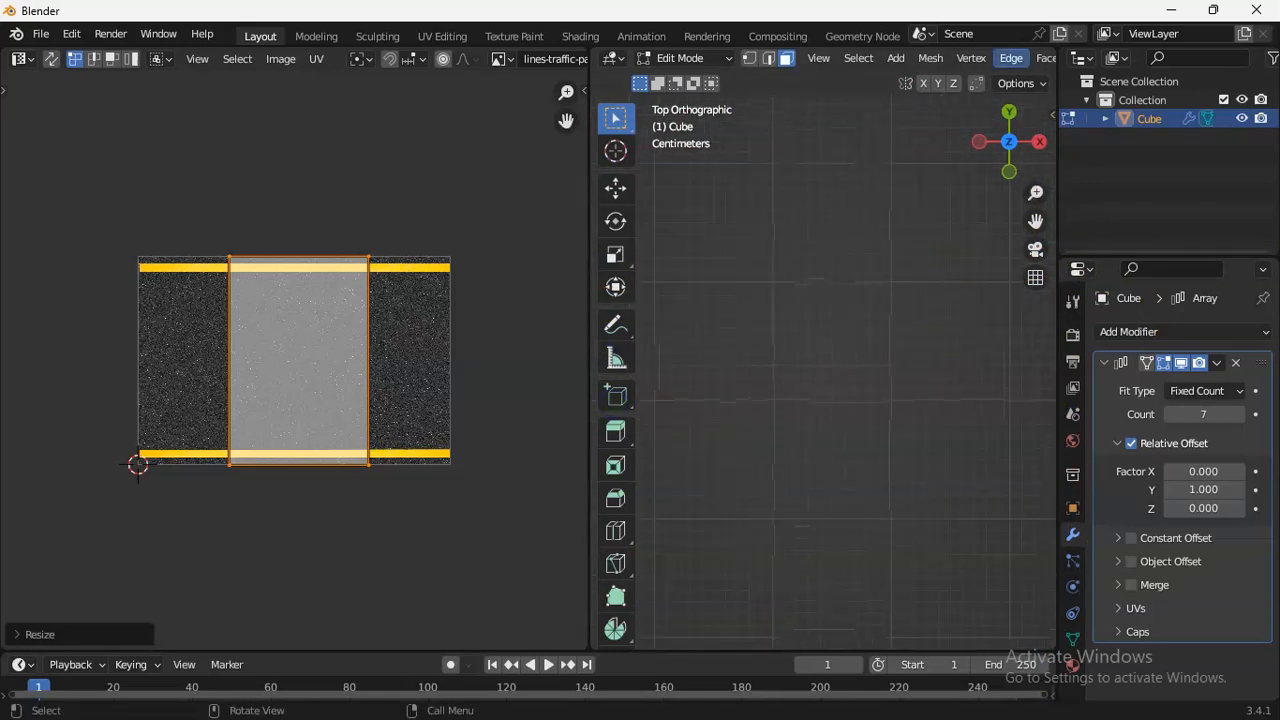
pyautogui.moveTo(1025, 192); pyautogui.dragTo(686, 517)
pyautogui.moveTo(1037, 191); pyautogui.dragTo(757, 194)
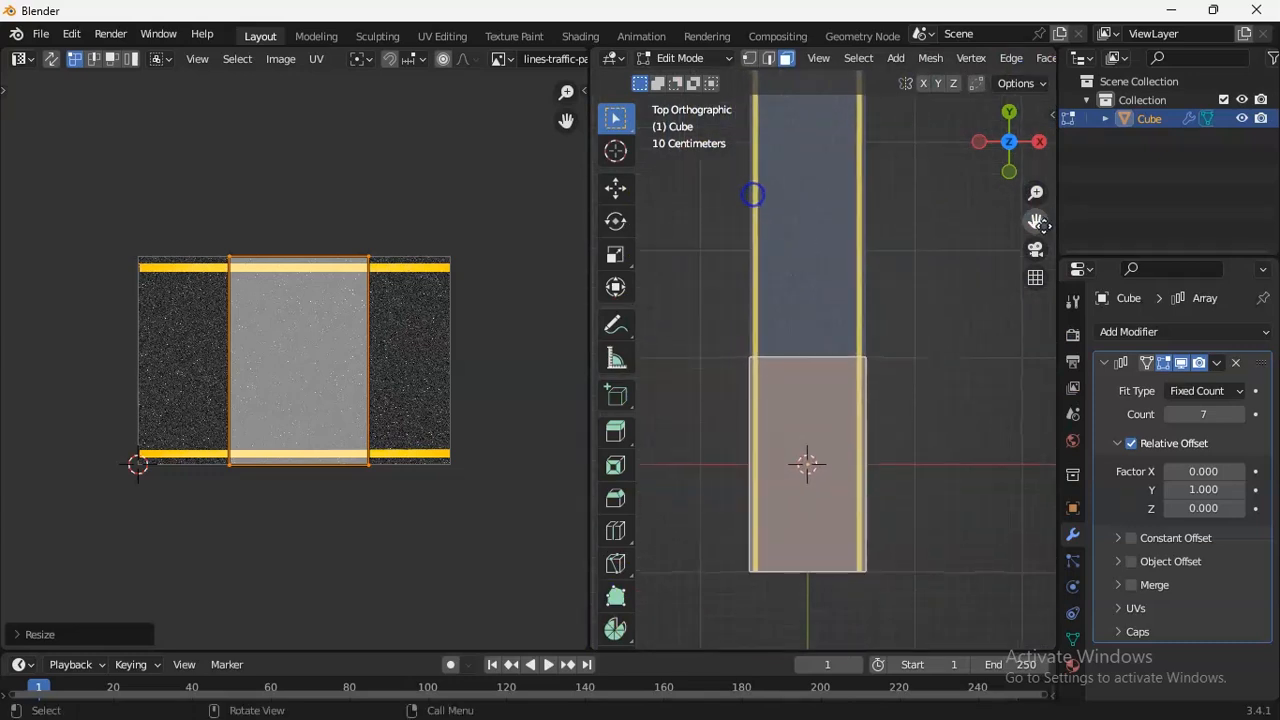
pyautogui.moveTo(1037, 194); pyautogui.dragTo(1041, 83)
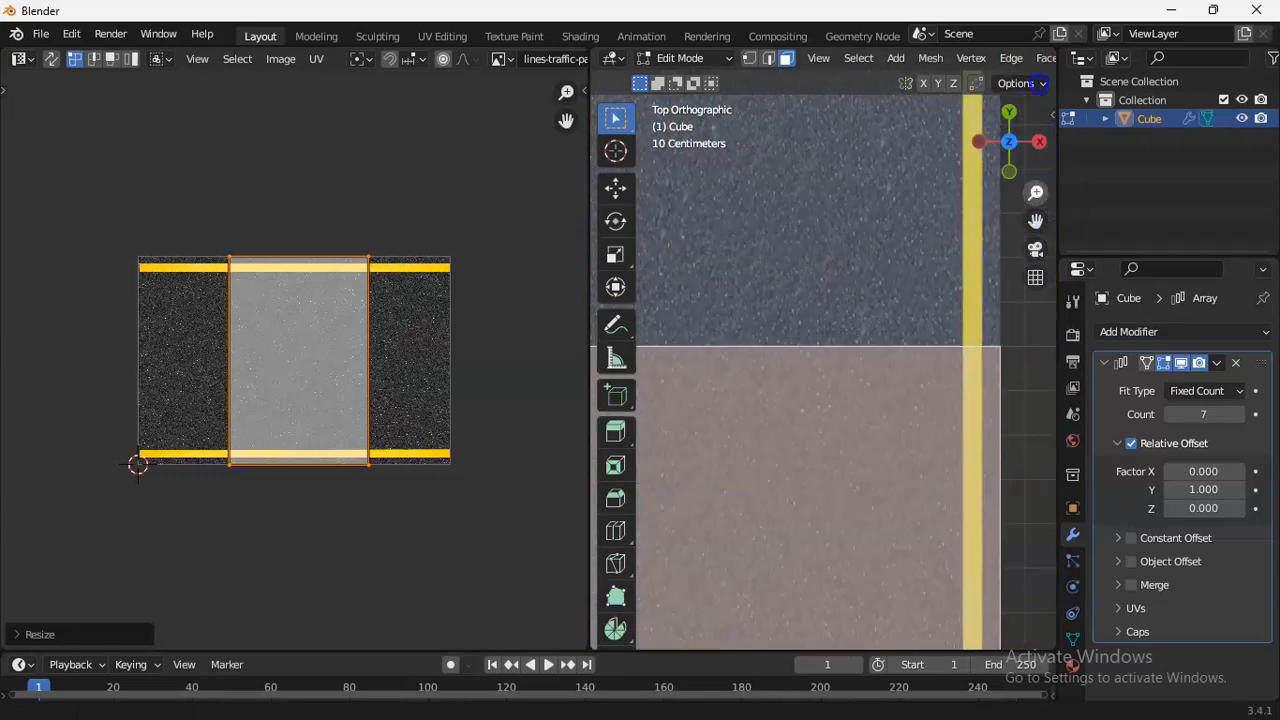
pyautogui.moveTo(594, 58); pyautogui.dragTo(449, 89)
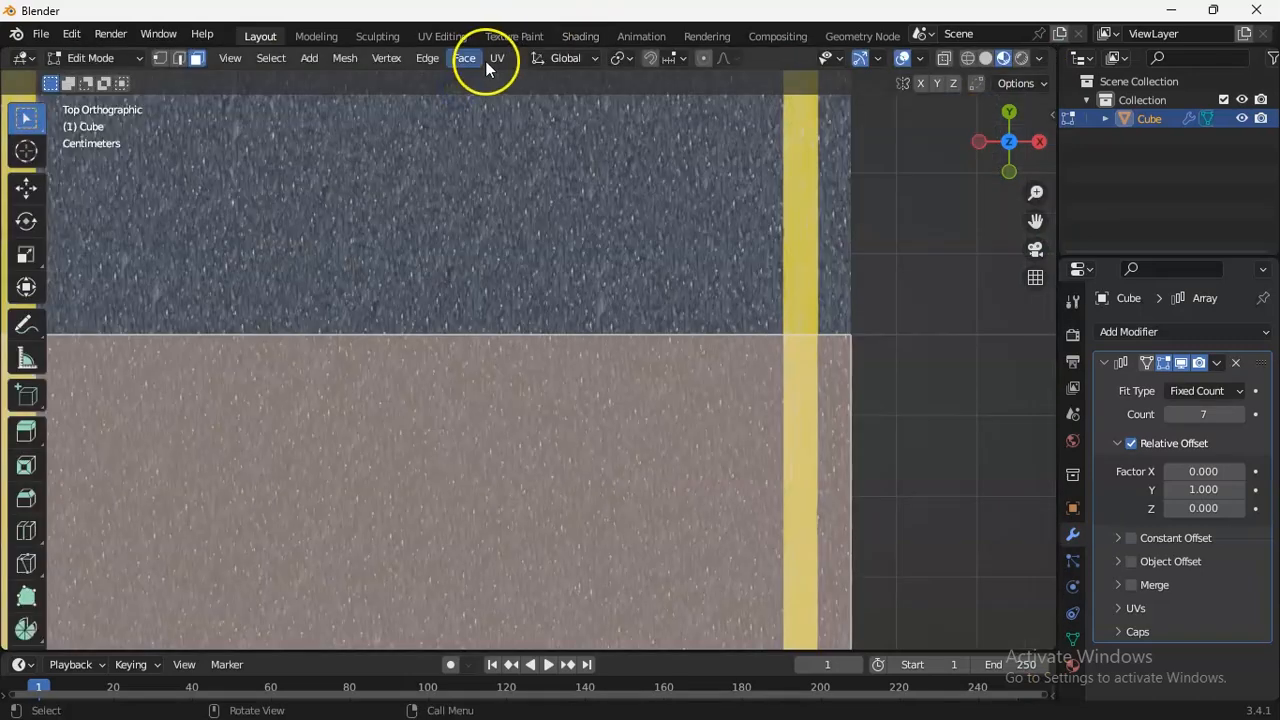
pyautogui.moveTo(1036, 194); pyautogui.dragTo(1036, 320)
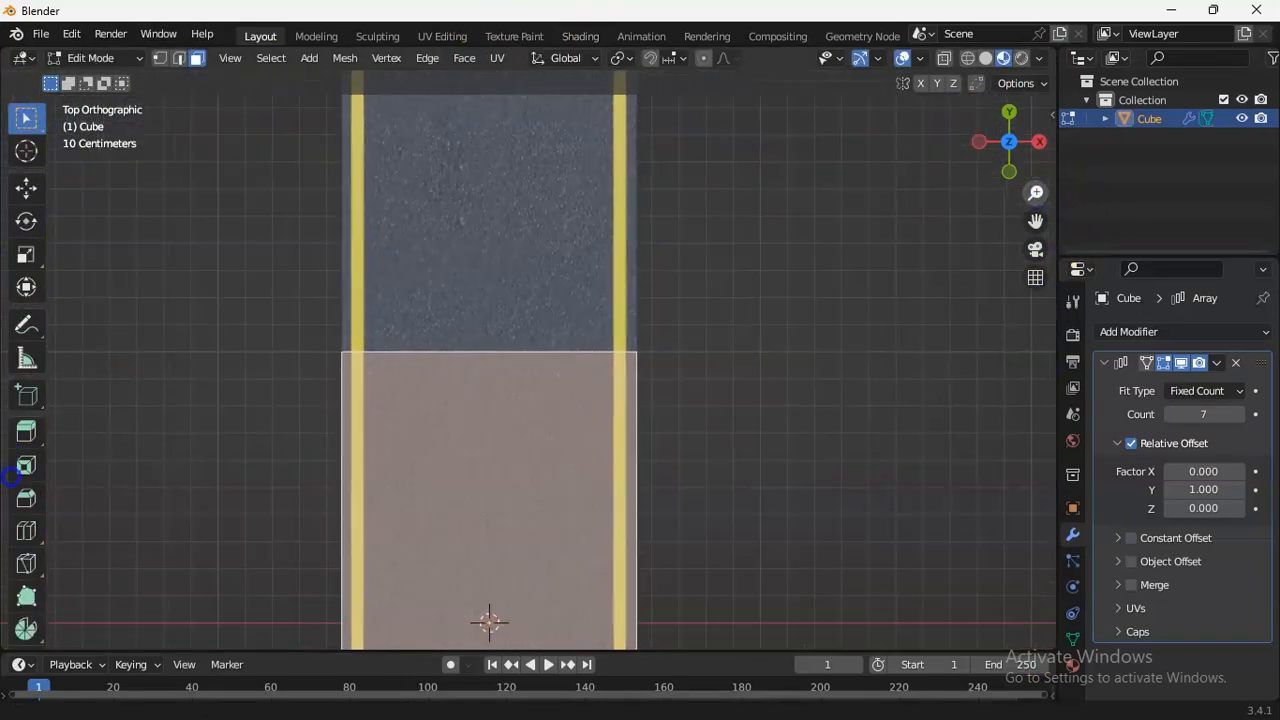
pyautogui.click(70, 59)
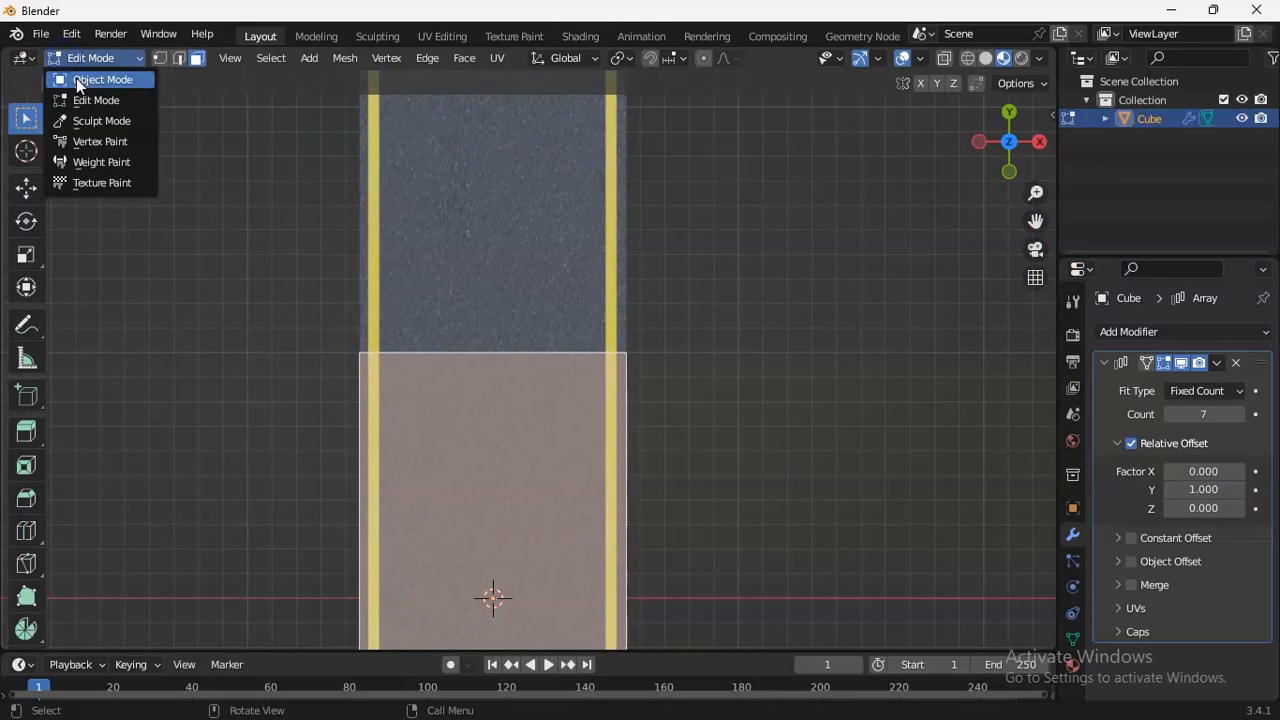
pyautogui.click(100, 80)
pyautogui.moveTo(1018, 190); pyautogui.dragTo(1040, 330)
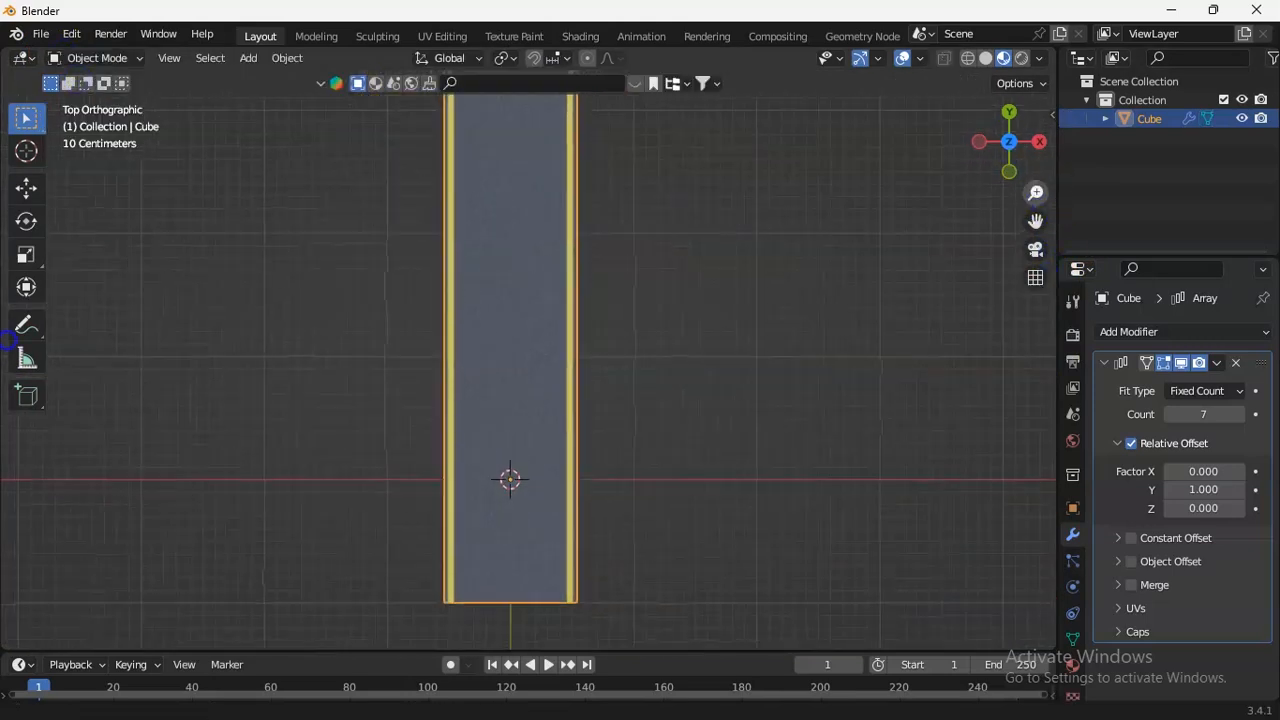
pyautogui.click(120, 57)
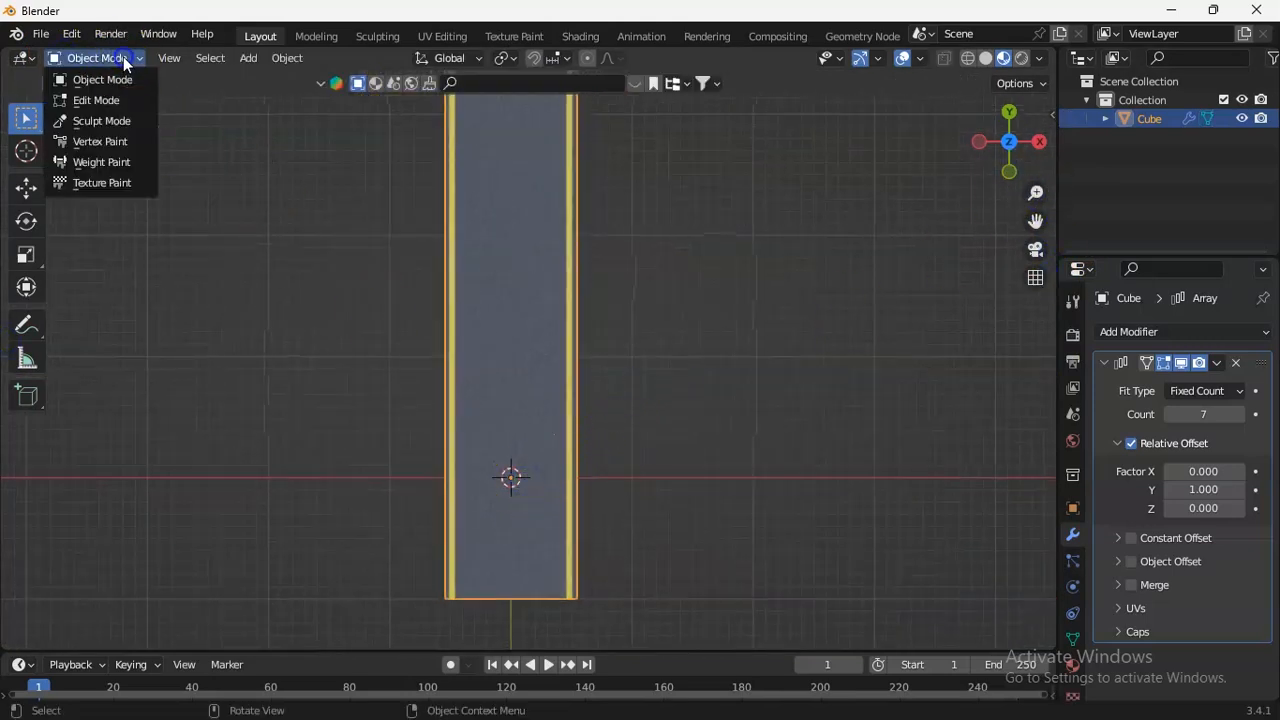
pyautogui.click(100, 100)
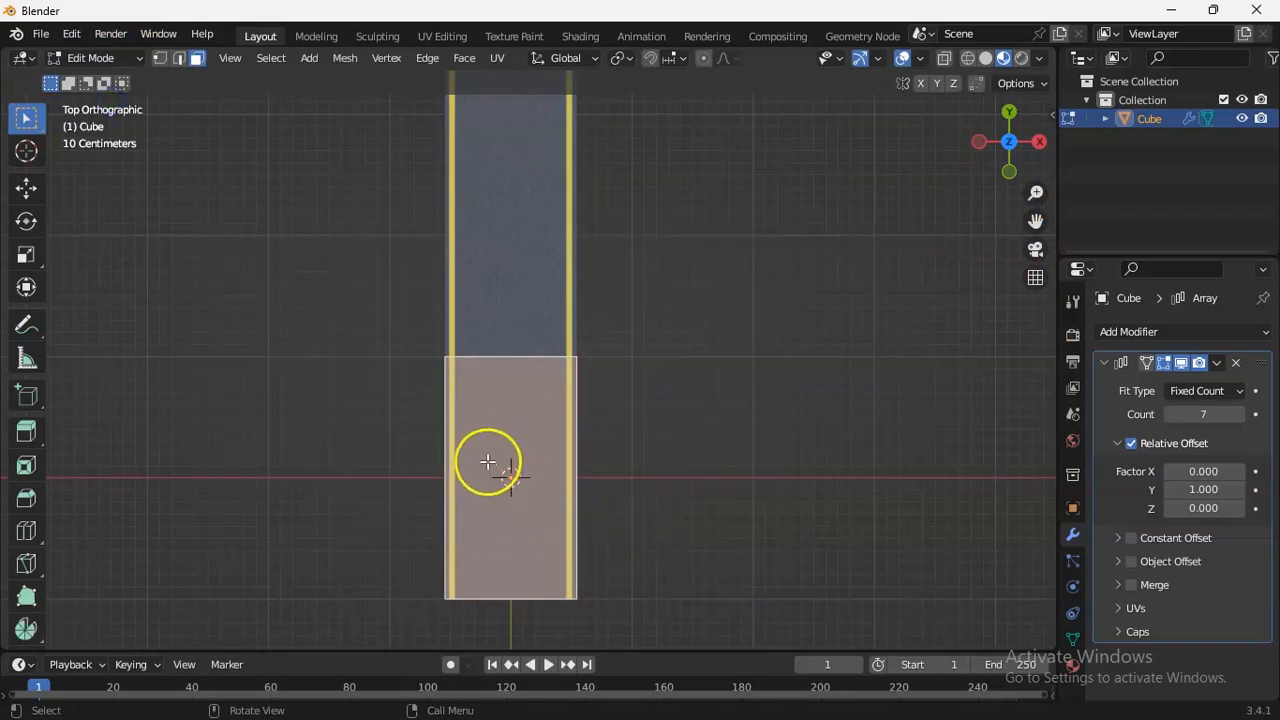
# Subdivide the slab's top face with 10 cuts and return to Object Mode.
pyautogui.rightClick(548, 456)
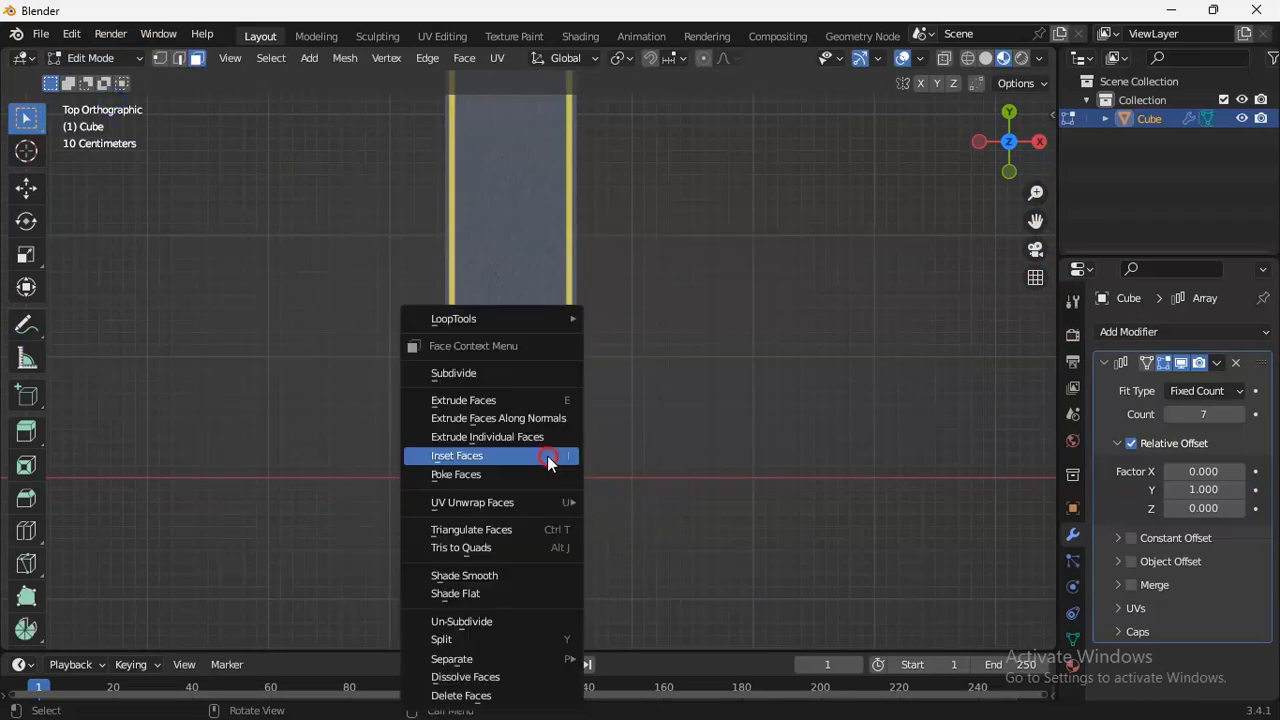
pyautogui.click(474, 373)
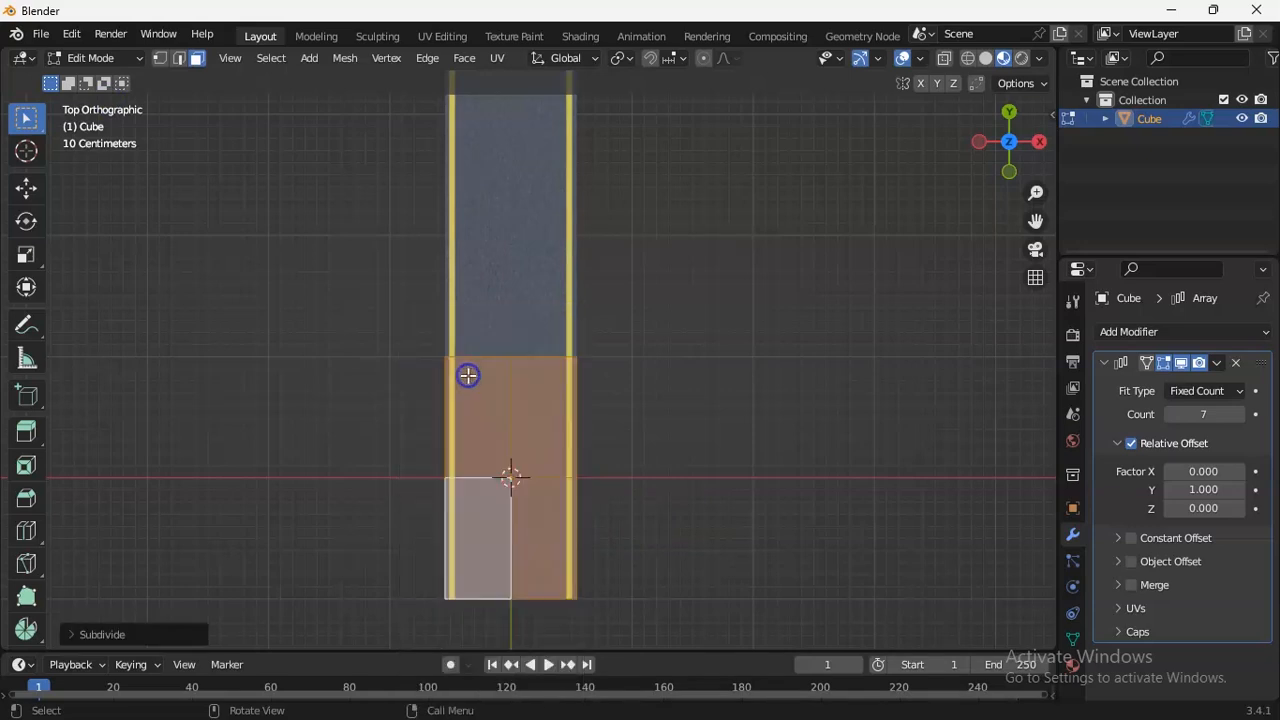
pyautogui.click(82, 636)
pyautogui.click(253, 502)
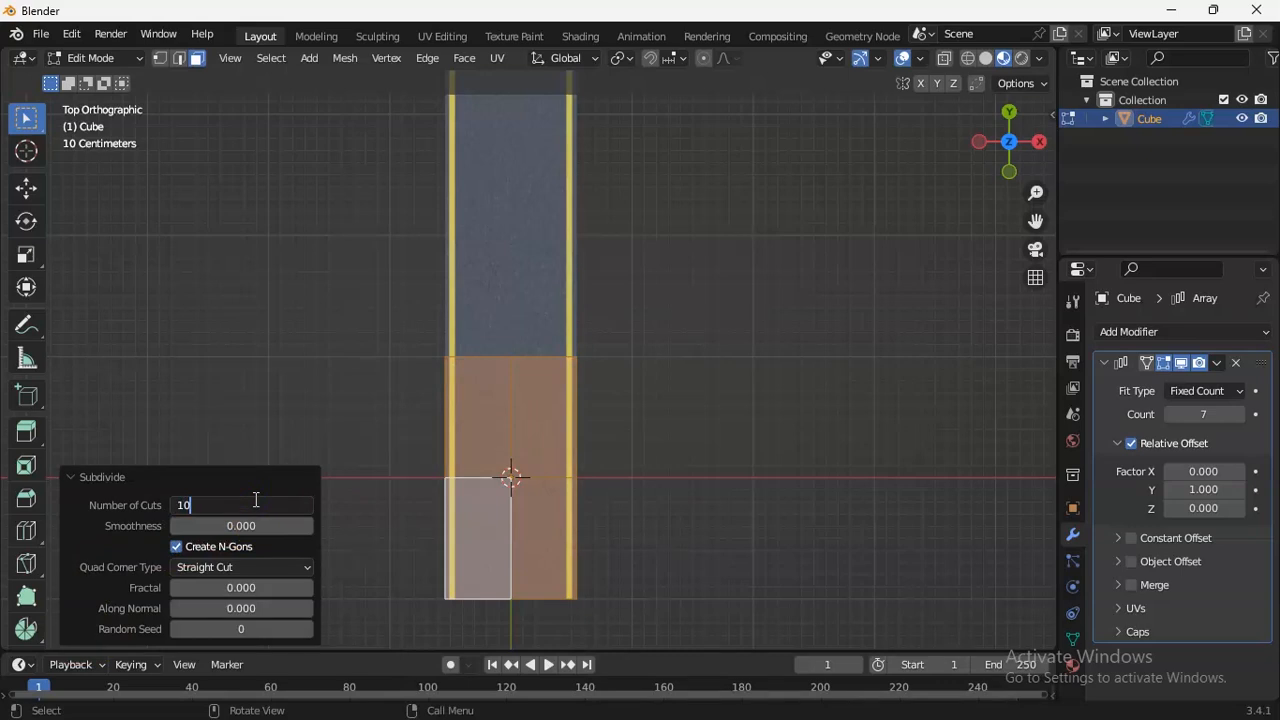
pyautogui.write('10')
pyautogui.press('Return')
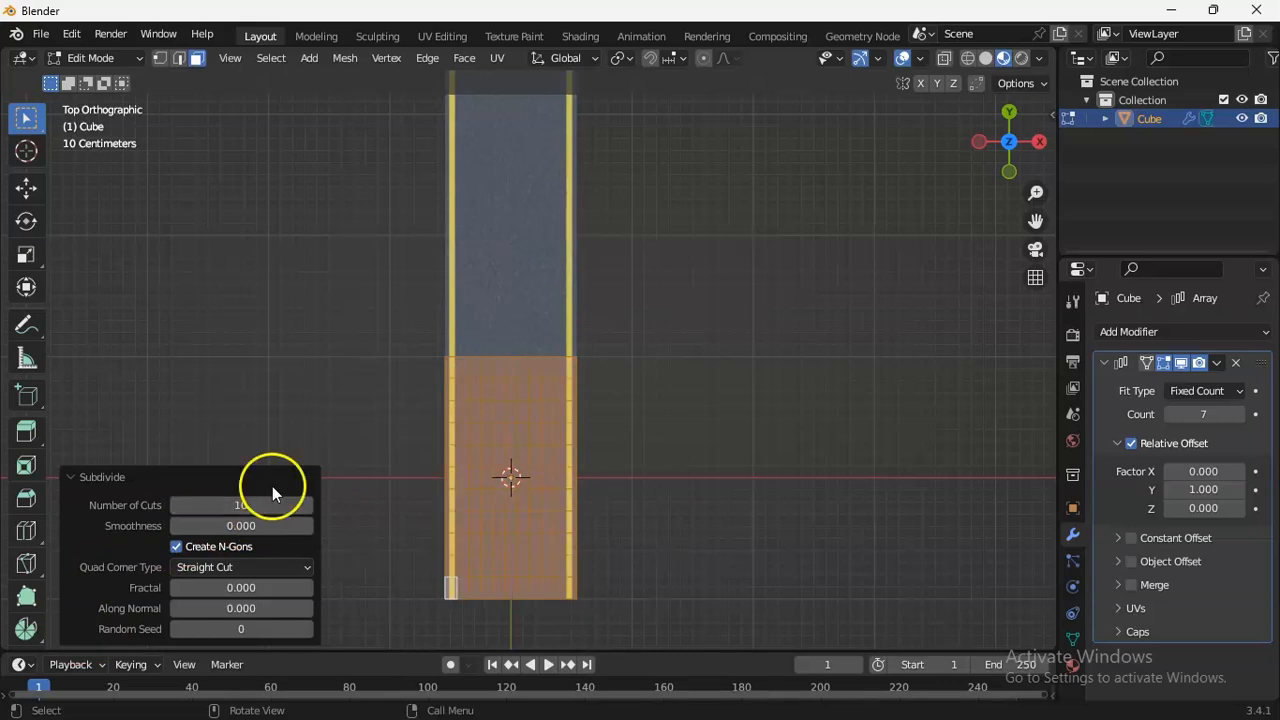
pyautogui.click(104, 58)
pyautogui.click(106, 76)
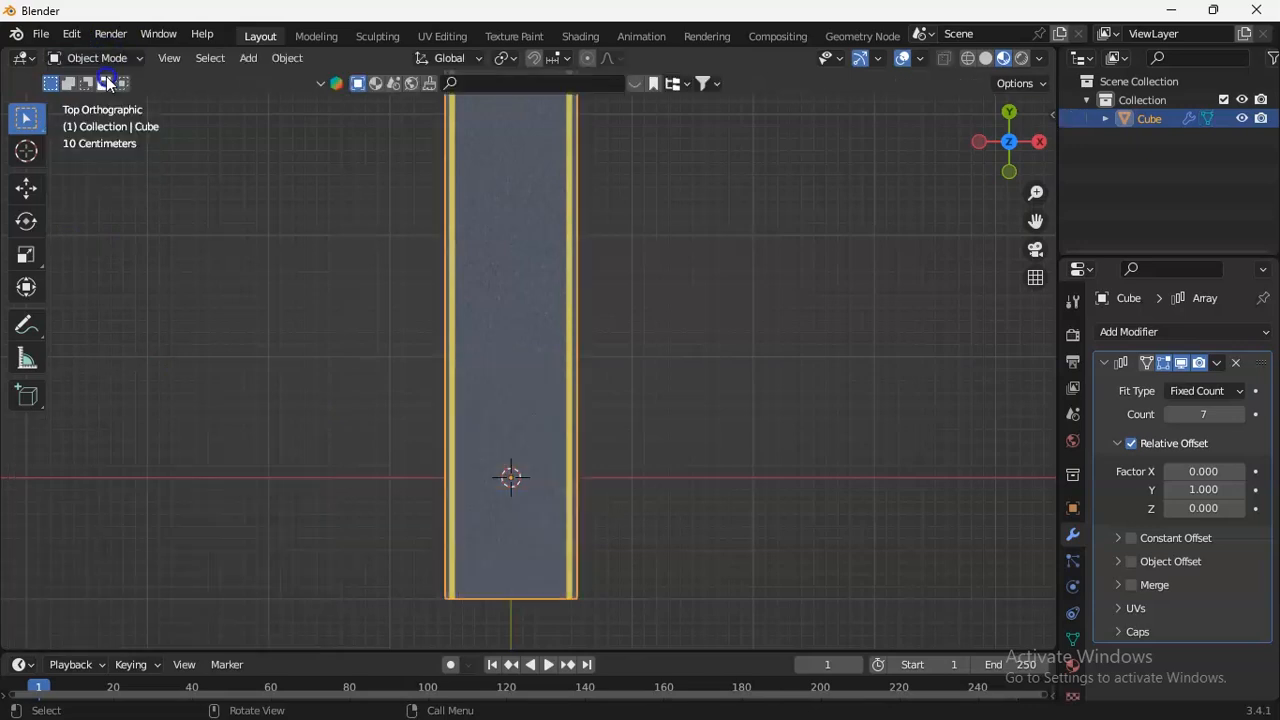
# Deselect the road strip and add a Bezier curve at the world origin.
pyautogui.click(624, 342)
pyautogui.moveTo(1036, 221); pyautogui.dragTo(1036, 277)
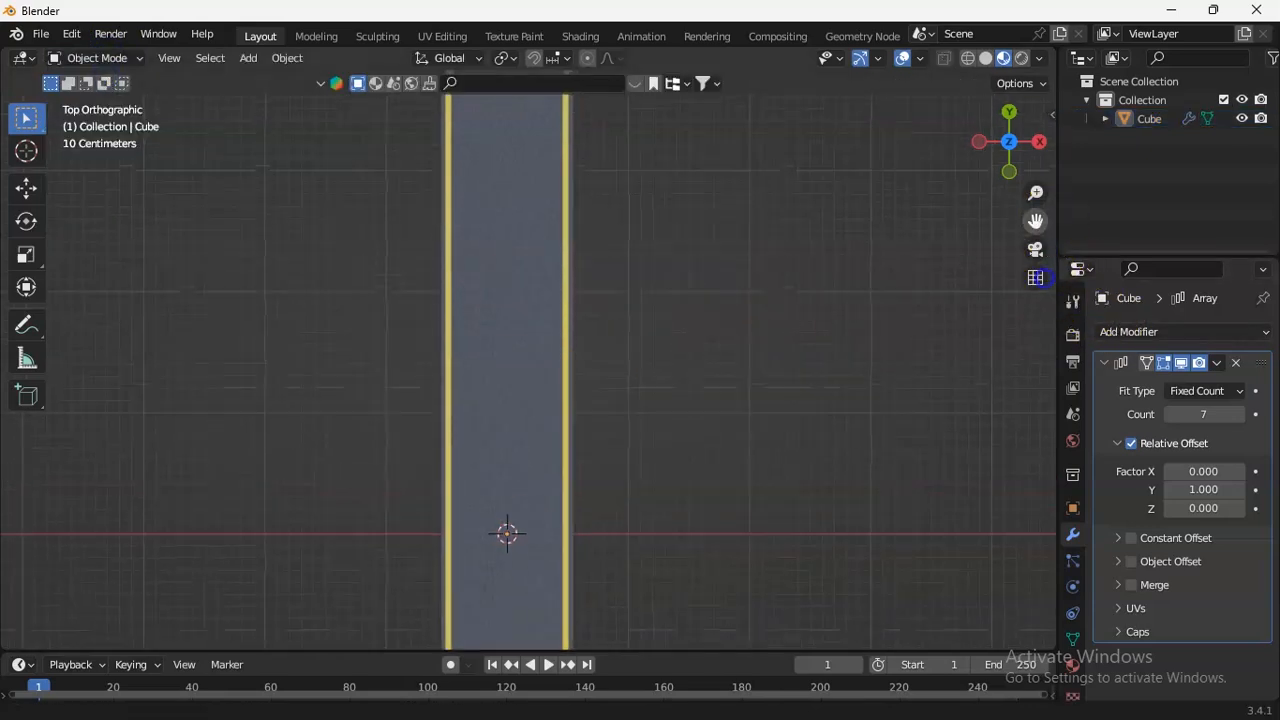
pyautogui.moveTo(1044, 193); pyautogui.dragTo(1043, 526)
pyautogui.moveTo(1040, 224); pyautogui.dragTo(1056, 453)
pyautogui.moveTo(3, 453); pyautogui.dragTo(8, 433)
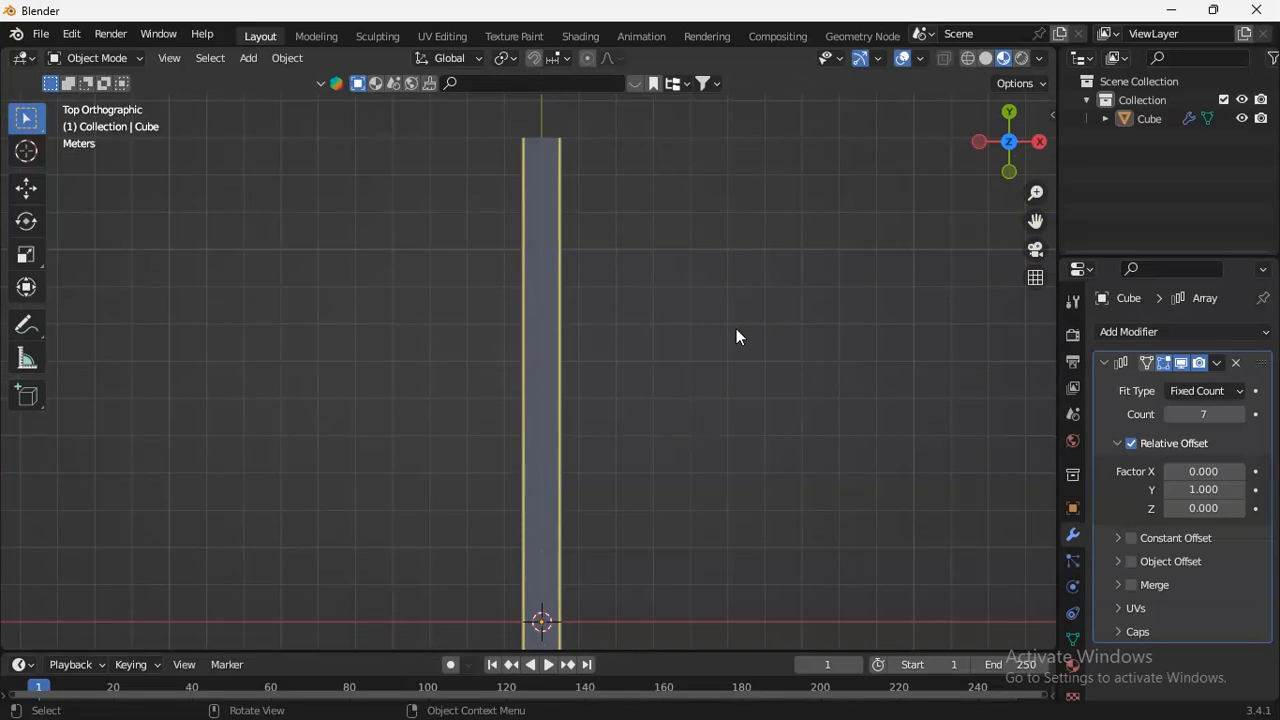
pyautogui.hotkey('shift', 'a')
pyautogui.moveTo(711, 305)
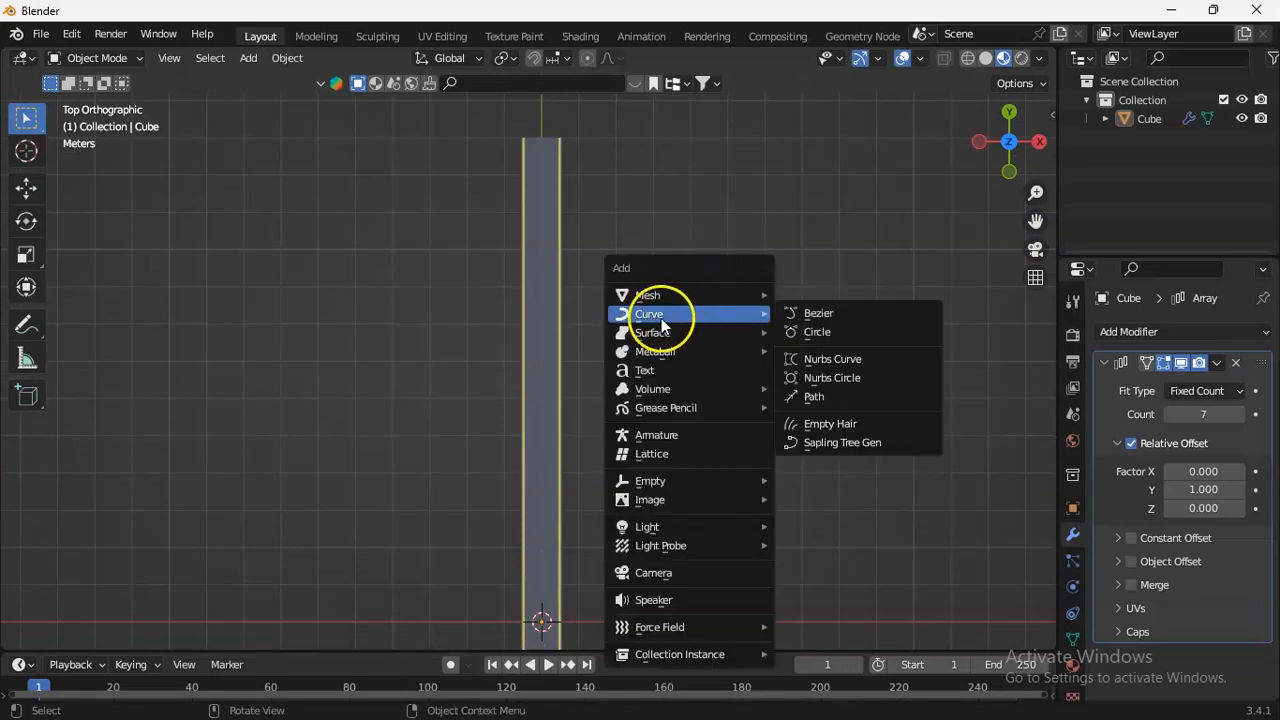
pyautogui.click(843, 314)
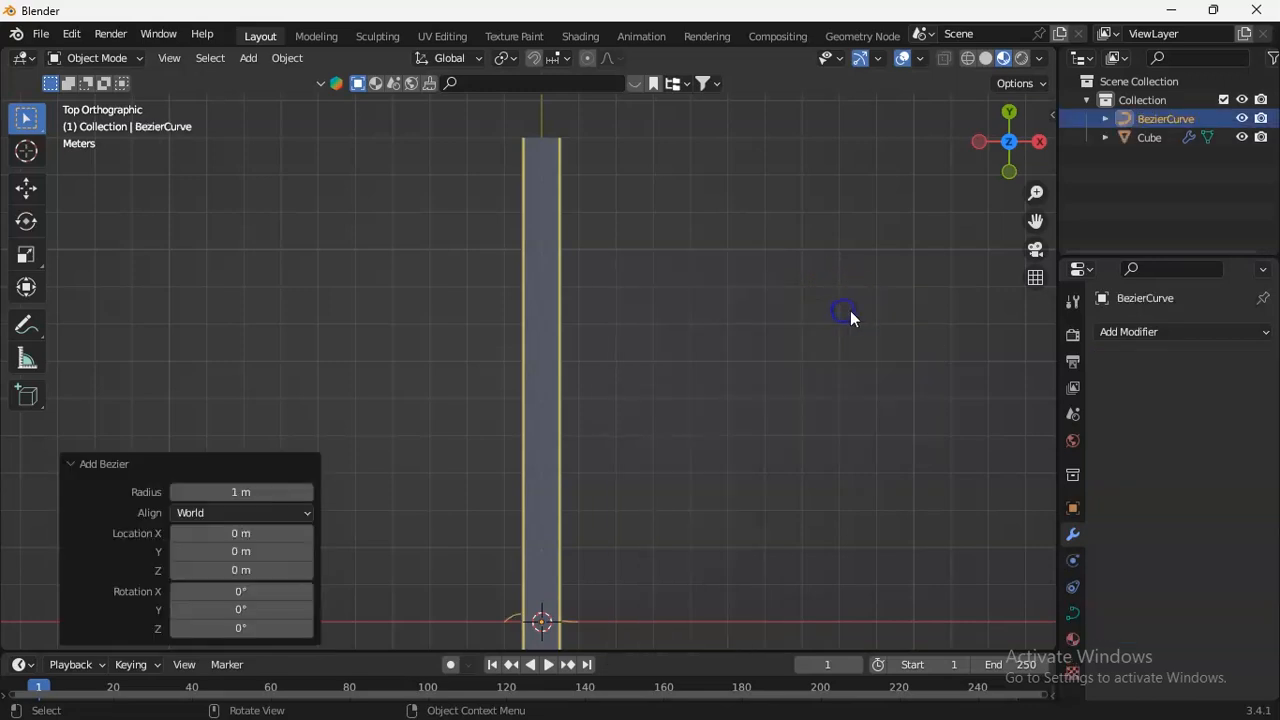
# Rotate the Bezier curve 90 degrees about Z and scale it up by about 5.33.
pyautogui.moveTo(1035, 222); pyautogui.dragTo(304, 627)
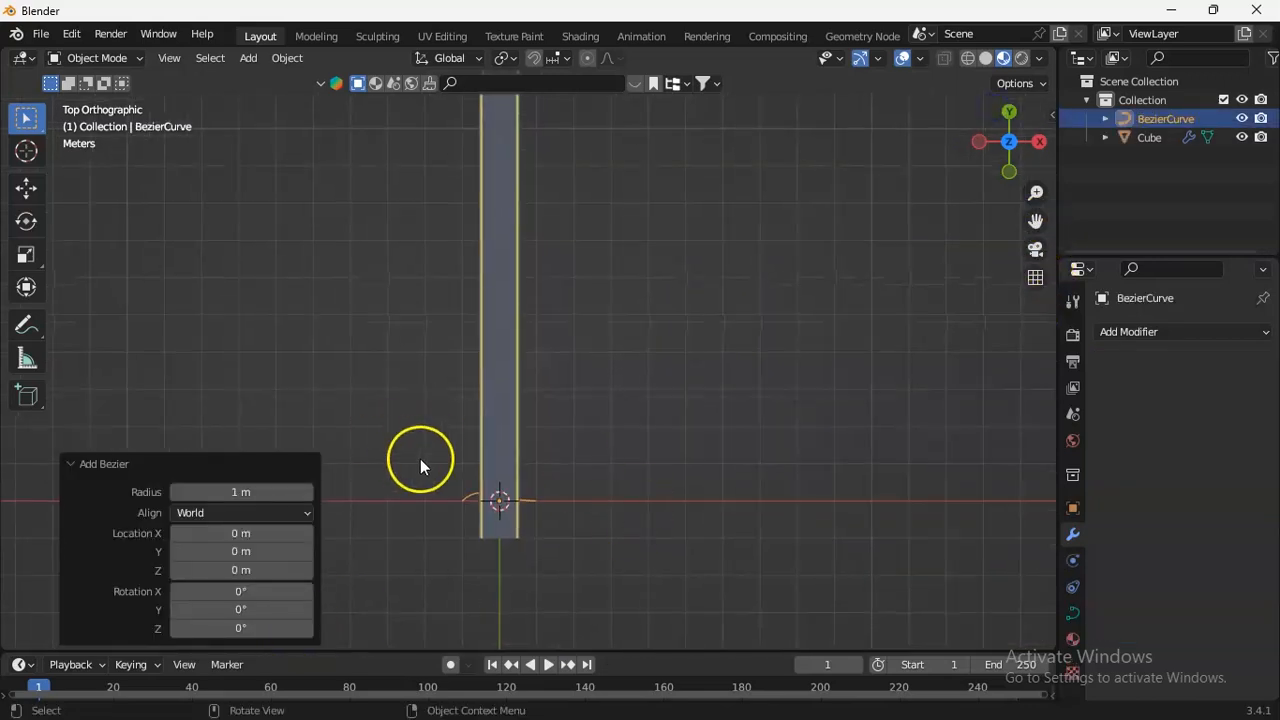
pyautogui.press('r')
pyautogui.click(556, 478)
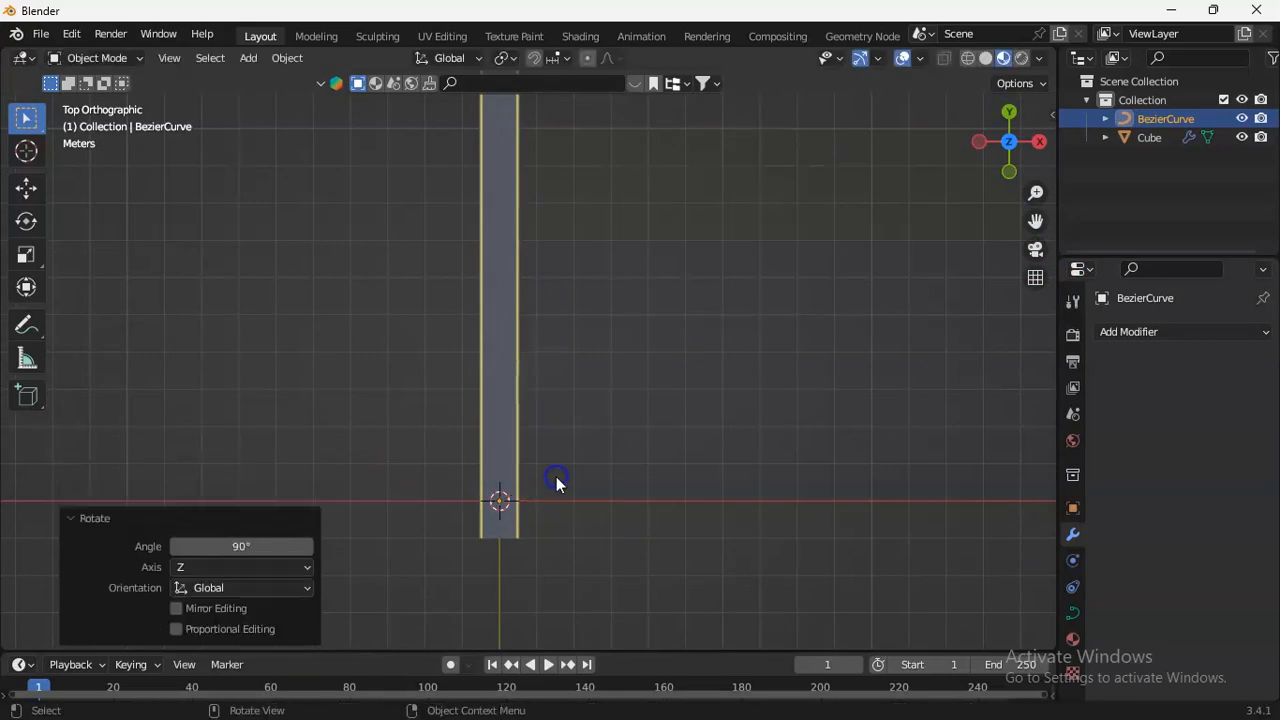
pyautogui.press('s')
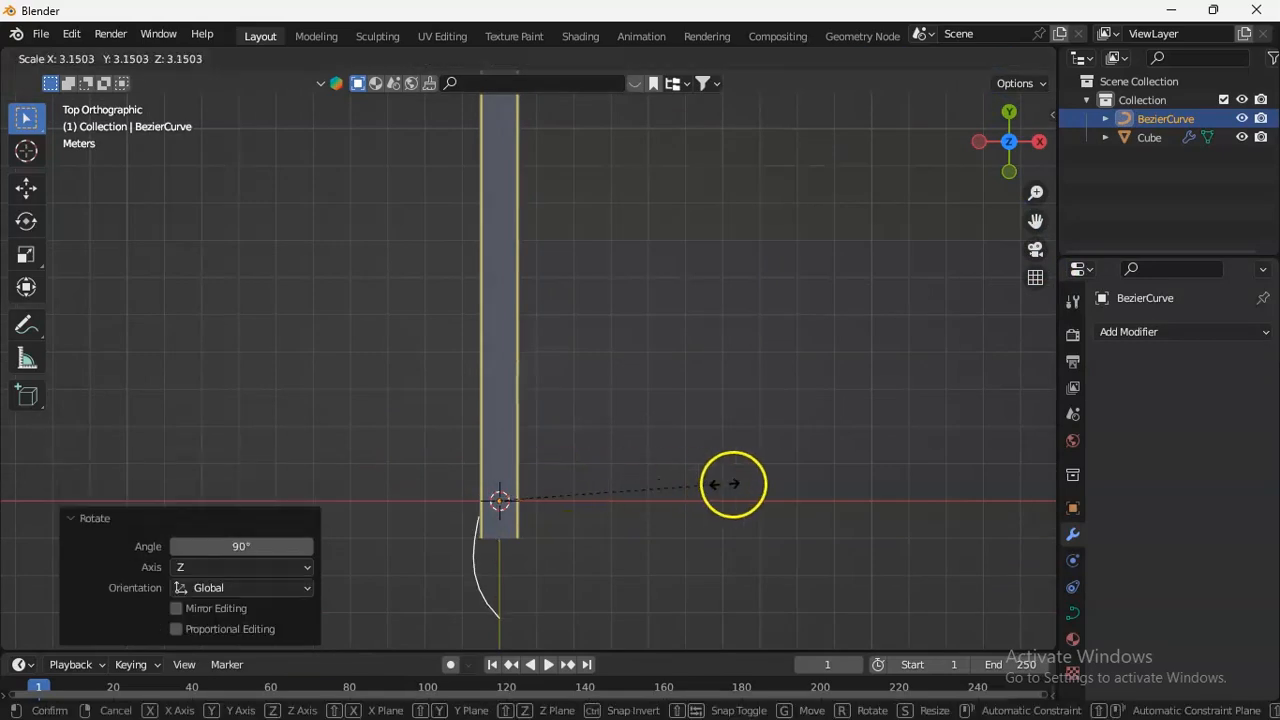
pyautogui.click(873, 490)
pyautogui.moveTo(1030, 238); pyautogui.dragTo(1043, 307)
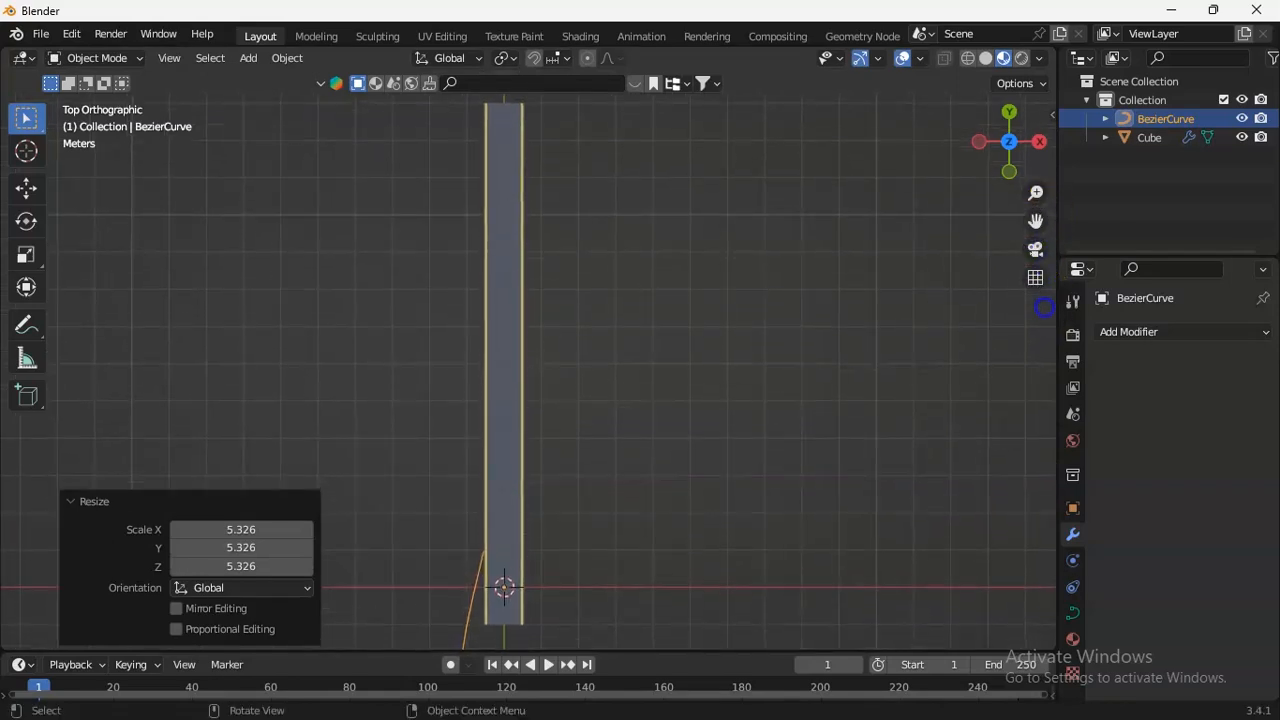
pyautogui.moveTo(1036, 193); pyautogui.dragTo(1033, 333)
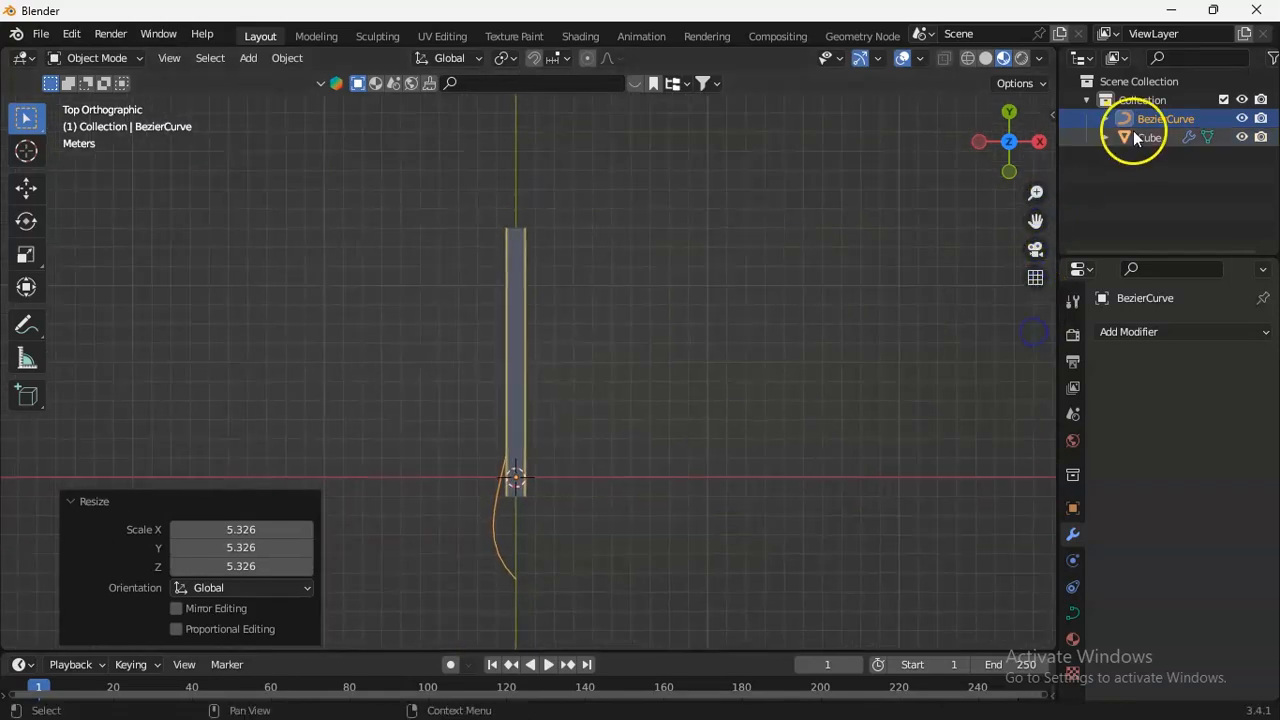
# Hide the road strip and extrude the Bezier curve's upper end point by about -2.89 m in X and 10.17 m in Y.
pyautogui.click(1242, 137)
pyautogui.click(96, 58)
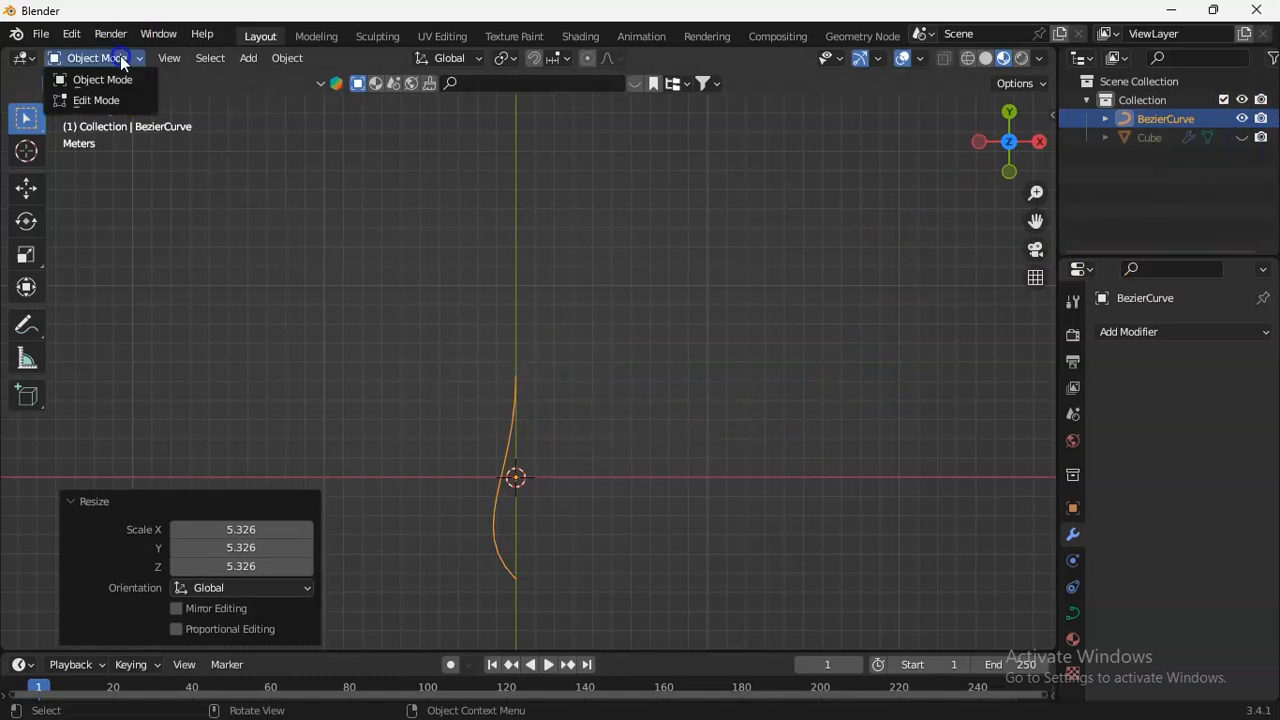
pyautogui.click(112, 58)
pyautogui.click(98, 100)
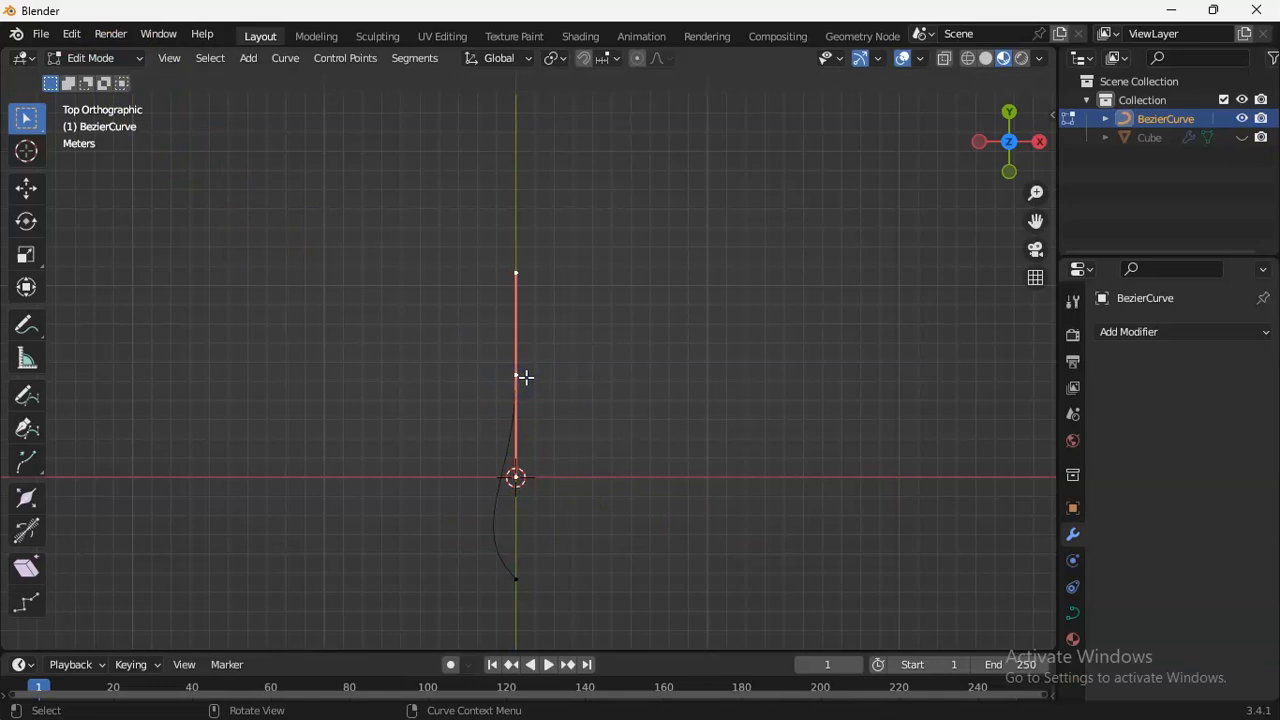
pyautogui.moveTo(525, 377); pyautogui.dragTo(471, 183)
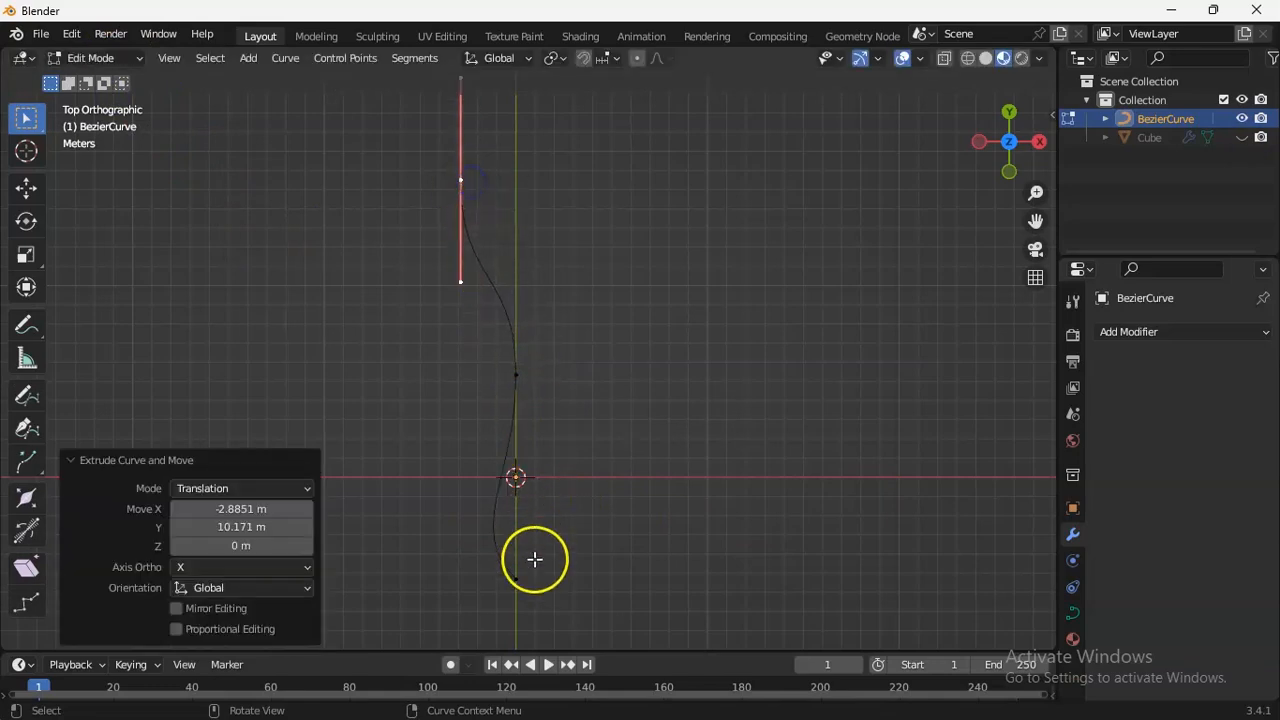
# Move the curve's lower end point about -1.61 m in X and extrude it about 15.16 m in X and -0.59 m in Y.
pyautogui.click(520, 587)
pyautogui.moveTo(520, 583); pyautogui.dragTo(488, 579)
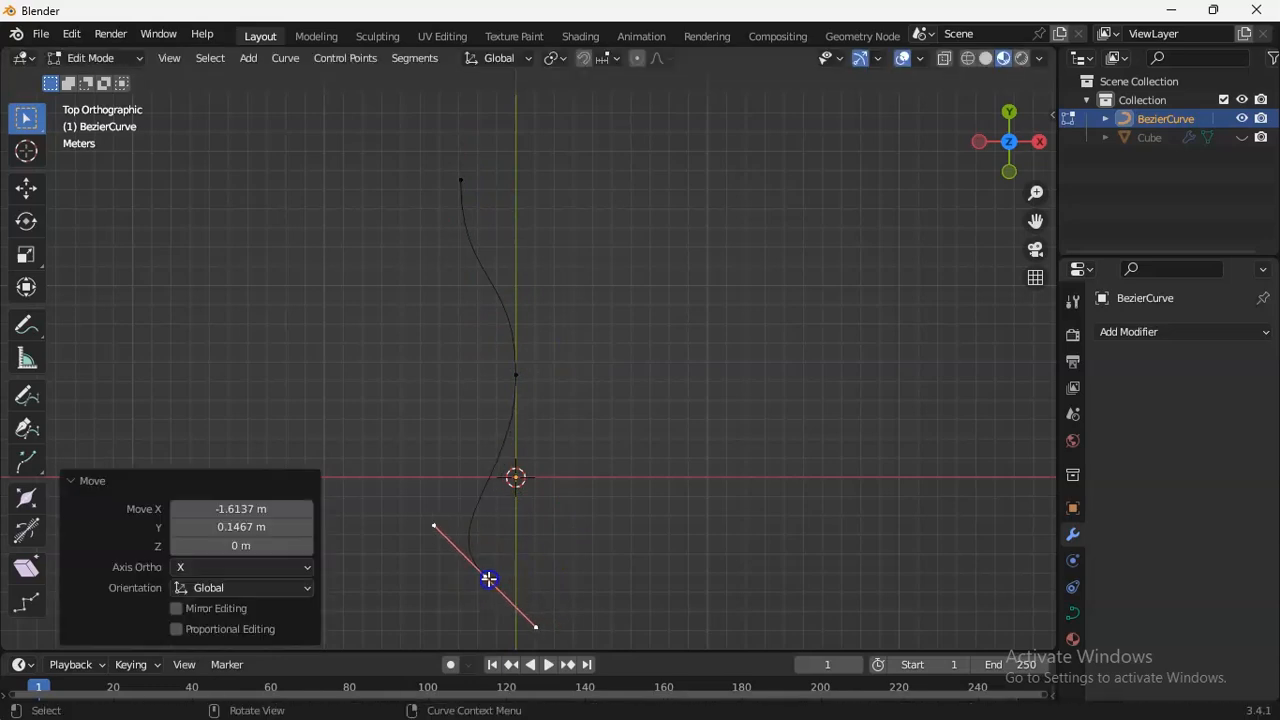
pyautogui.press('e')
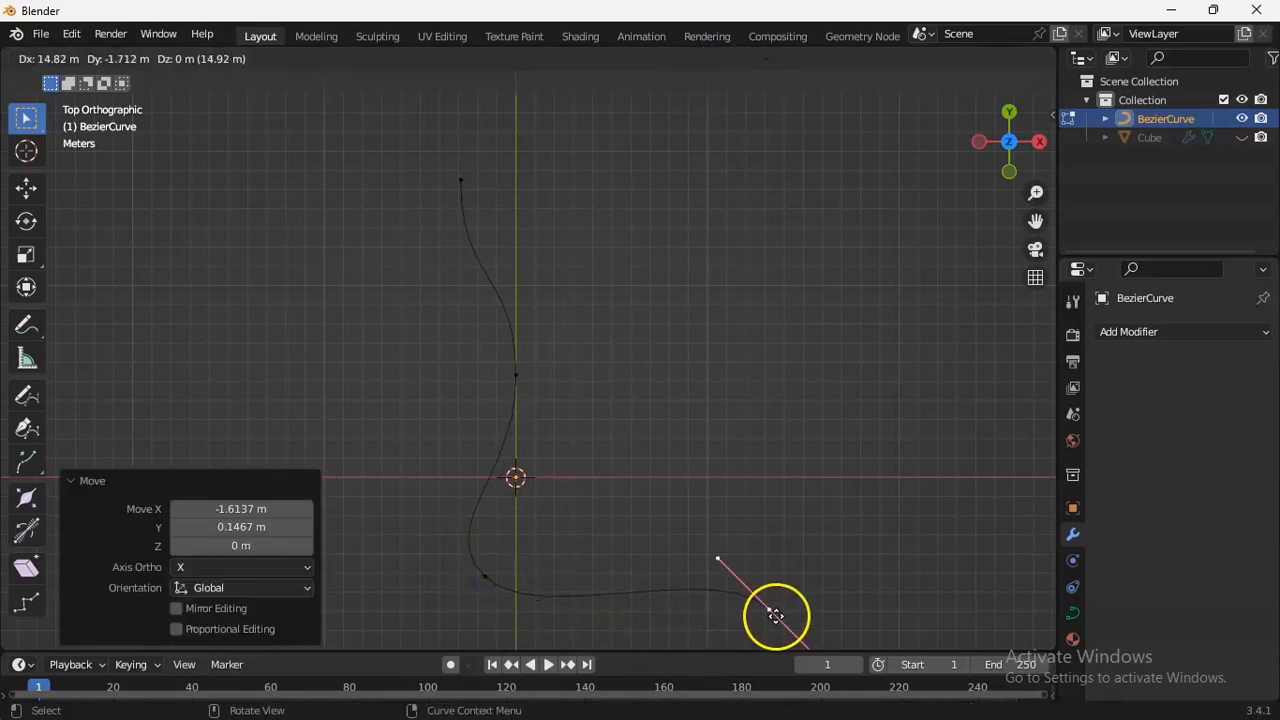
pyautogui.click(777, 597)
# Move the curve's newest end point up into a tall bend, extrude another point downward from it and return to Object Mode.
pyautogui.click(113, 59)
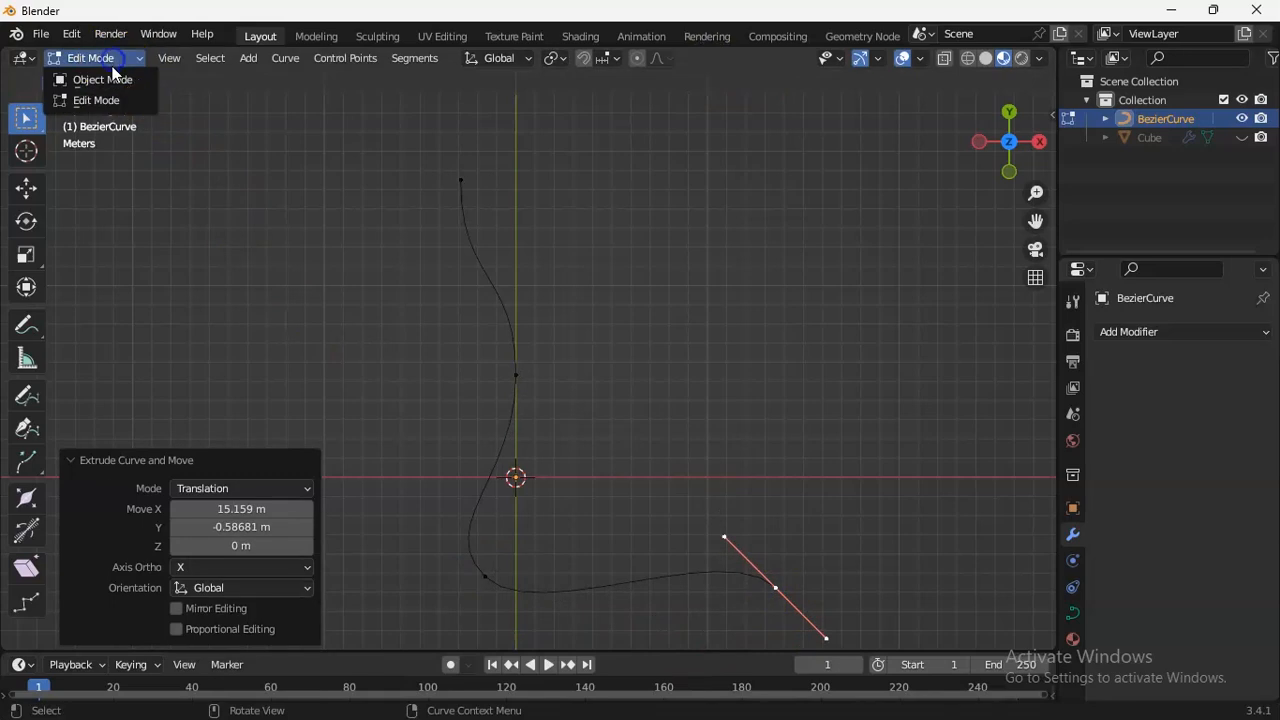
pyautogui.click(113, 80)
pyautogui.moveTo(1035, 220); pyautogui.dragTo(953, 229)
pyautogui.click(113, 59)
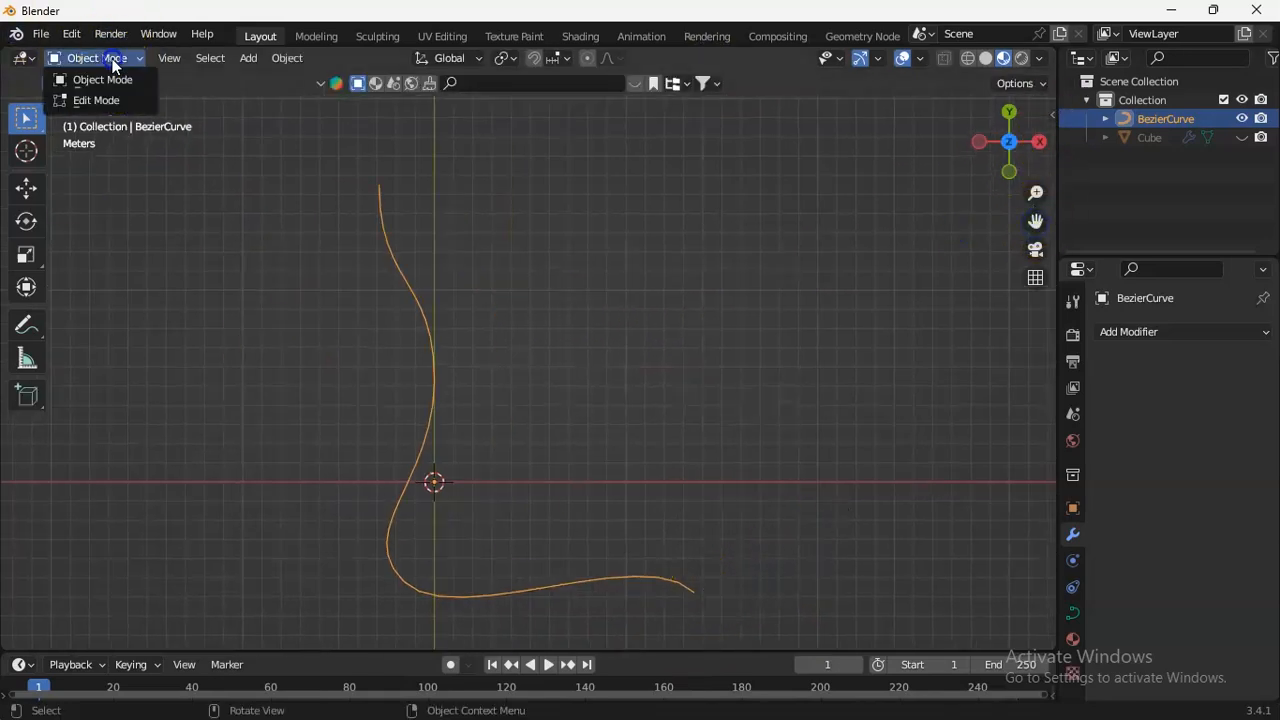
pyautogui.click(101, 101)
pyautogui.moveTo(700, 588); pyautogui.dragTo(594, 106)
pyautogui.moveTo(1037, 224); pyautogui.dragTo(1040, 165)
pyautogui.click(112, 59)
pyautogui.click(115, 79)
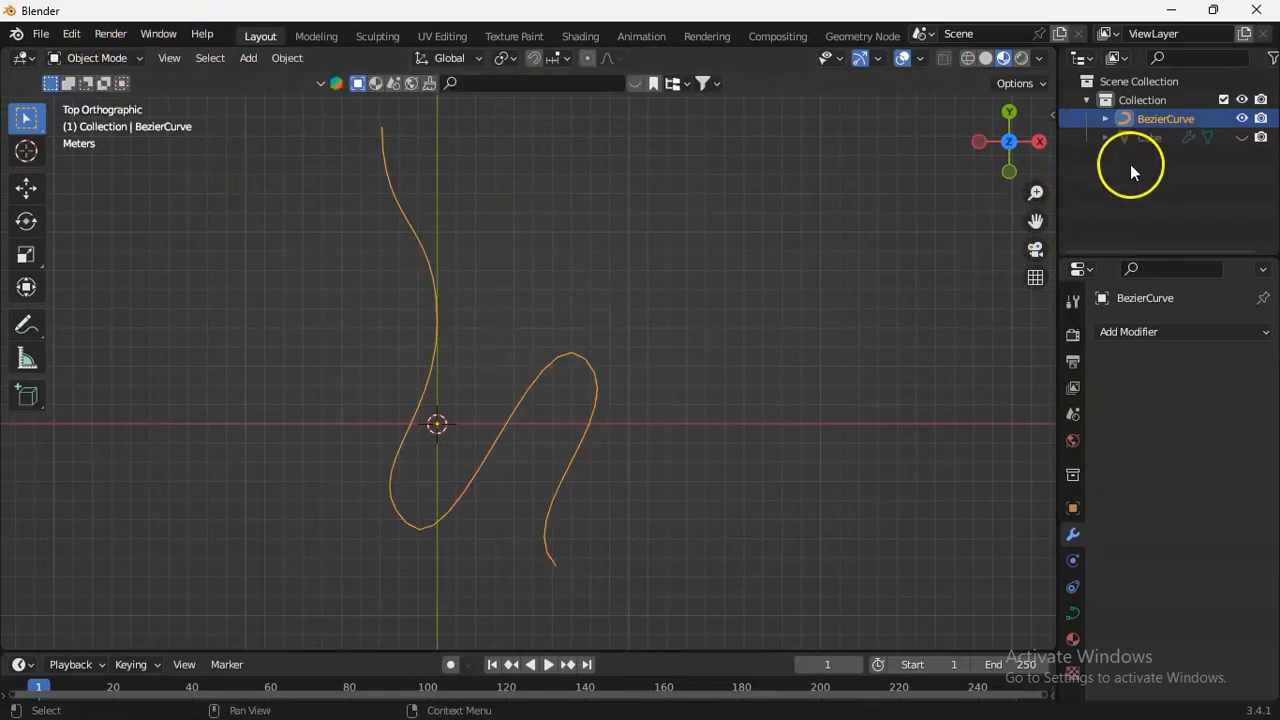
# Unhide the road strip, select it and add a Curve modifier below its Array modifier.
pyautogui.click(1241, 137)
pyautogui.moveTo(1036, 220); pyautogui.dragTo(986, 219)
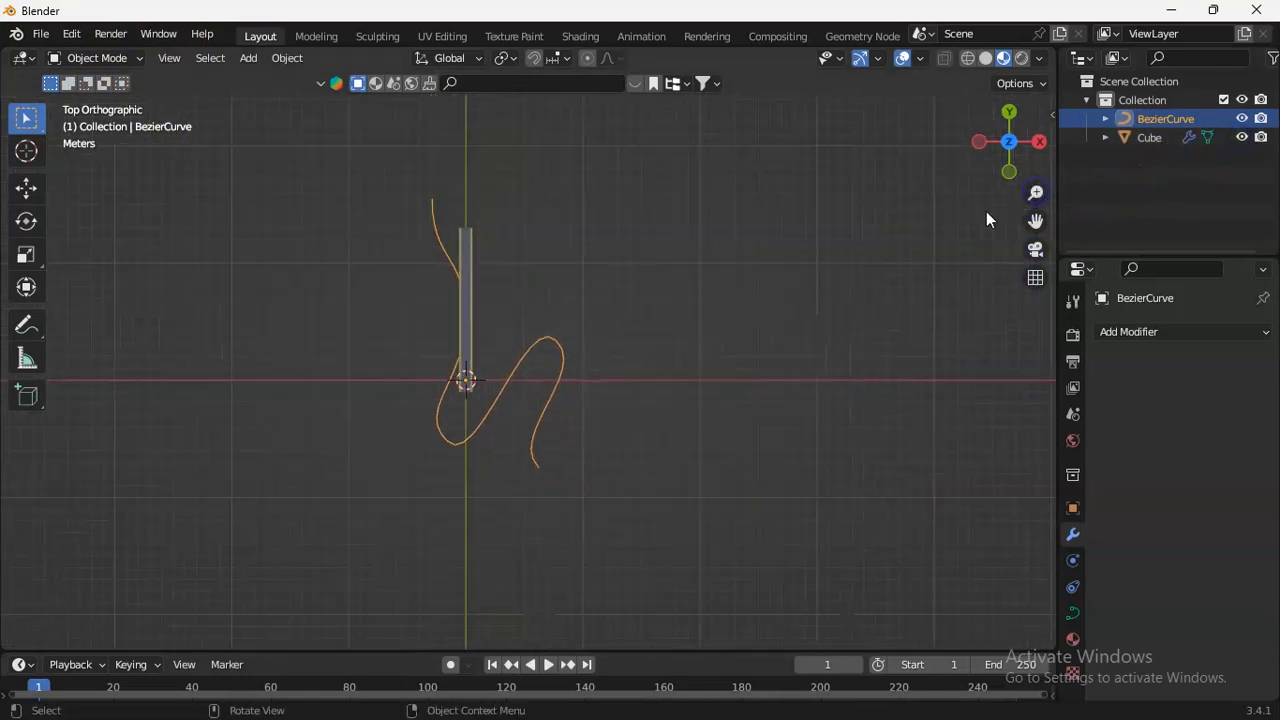
pyautogui.click(473, 322)
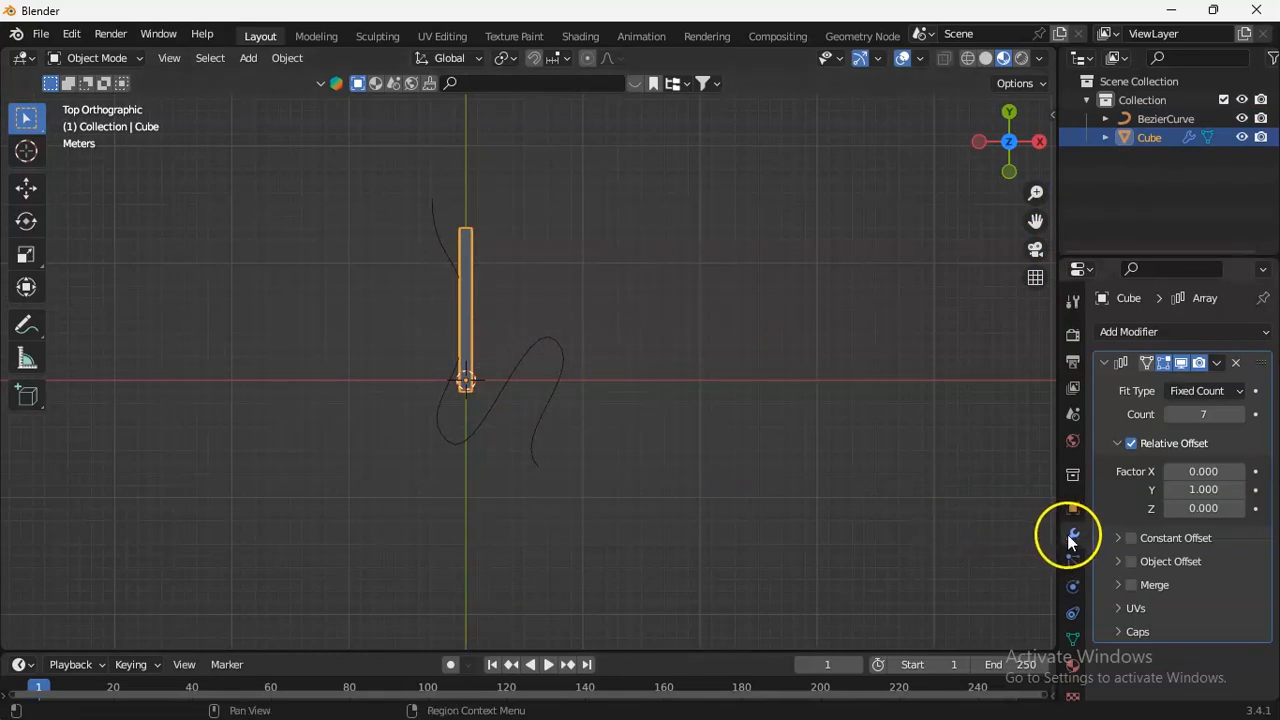
pyautogui.click(1176, 335)
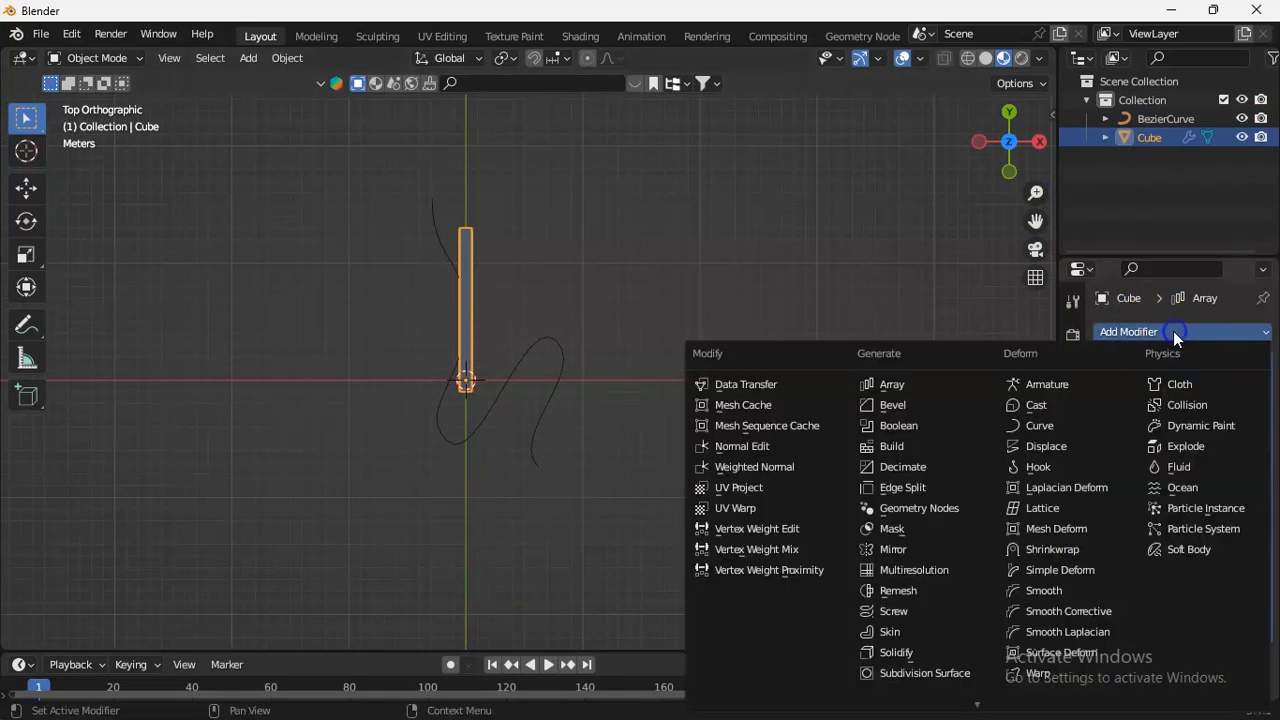
pyautogui.click(1034, 430)
pyautogui.scroll(-2, 1262, 470)
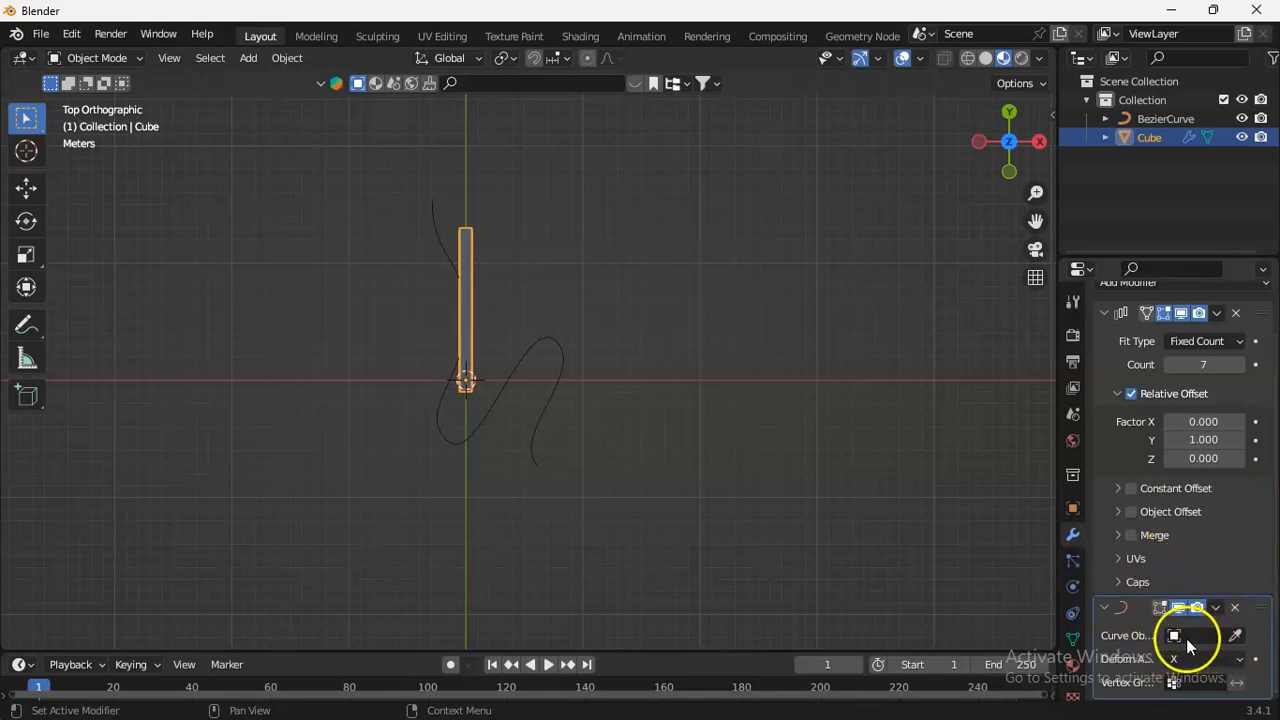
# Assign the Bezier curve as the curve object of the road strip's Curve modifier.
pyautogui.click(1237, 636)
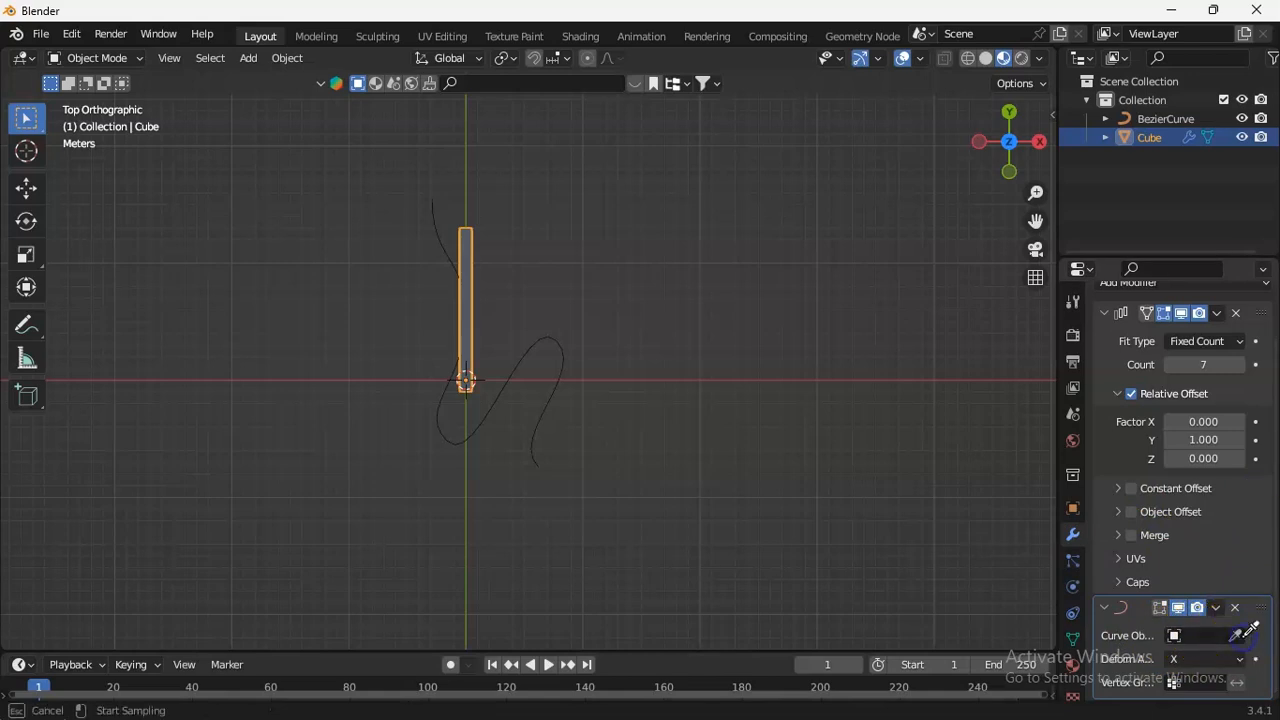
pyautogui.click(1231, 626)
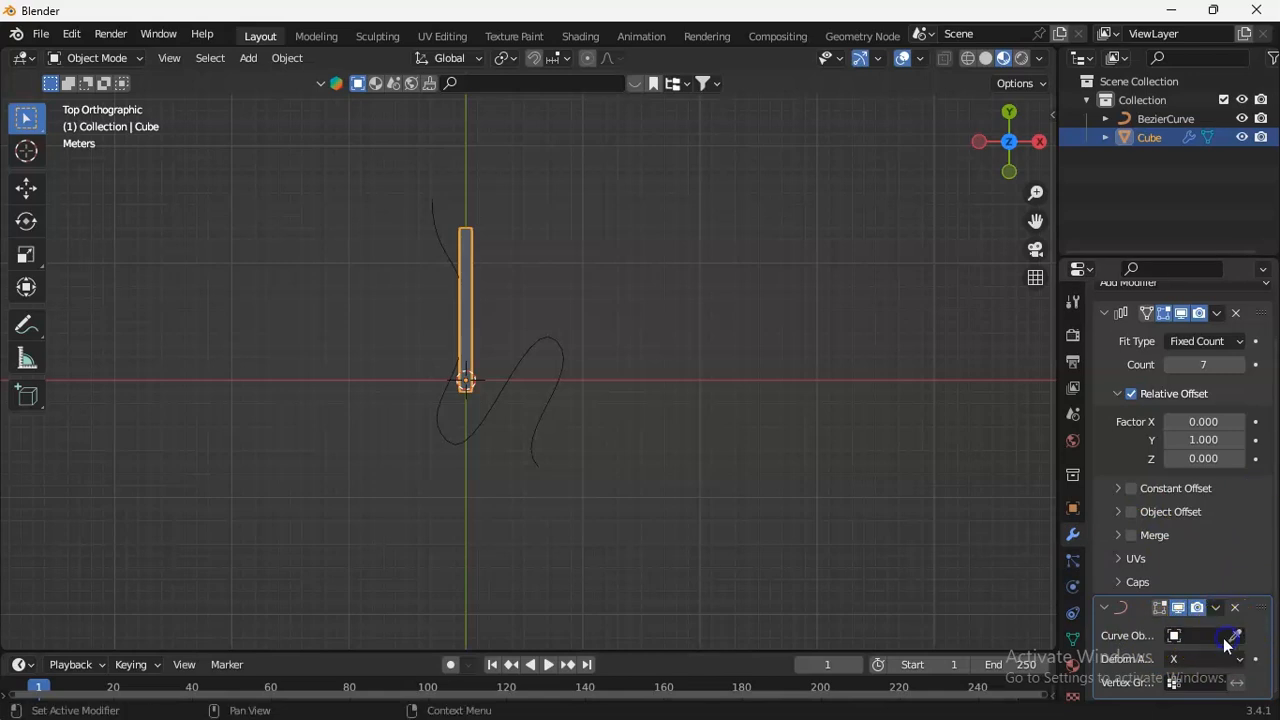
pyautogui.click(1201, 636)
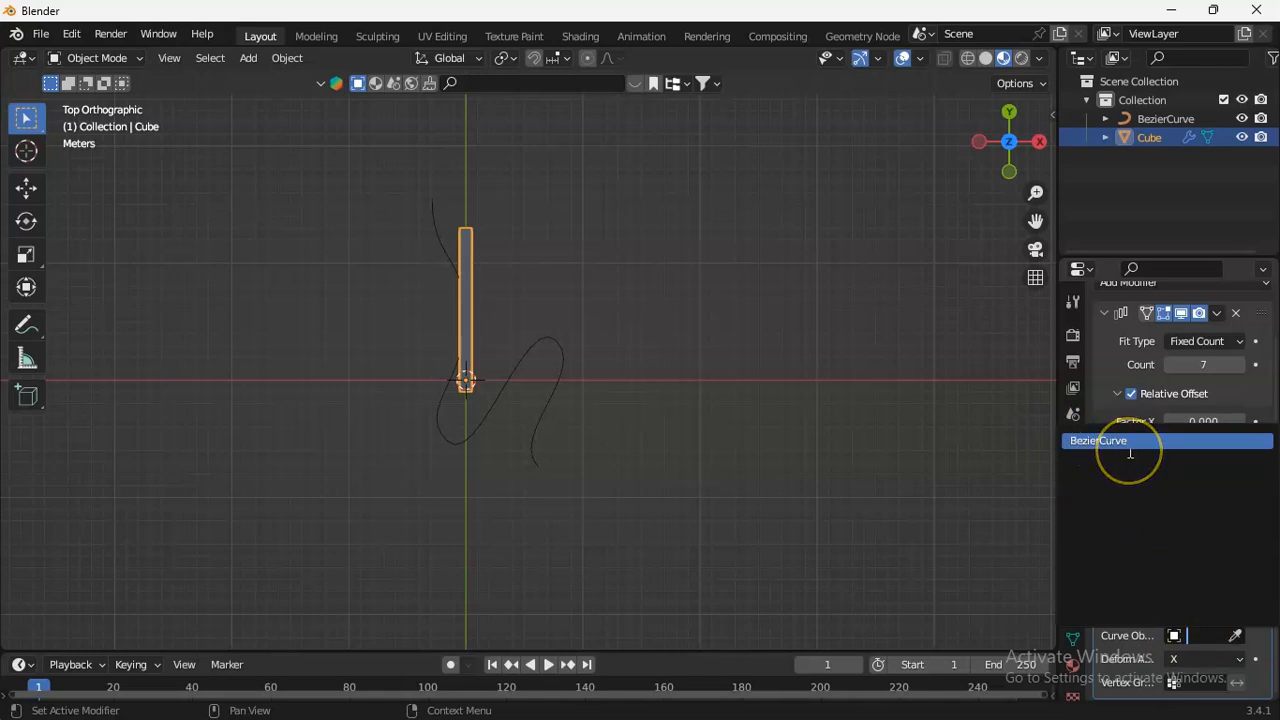
pyautogui.click(1236, 635)
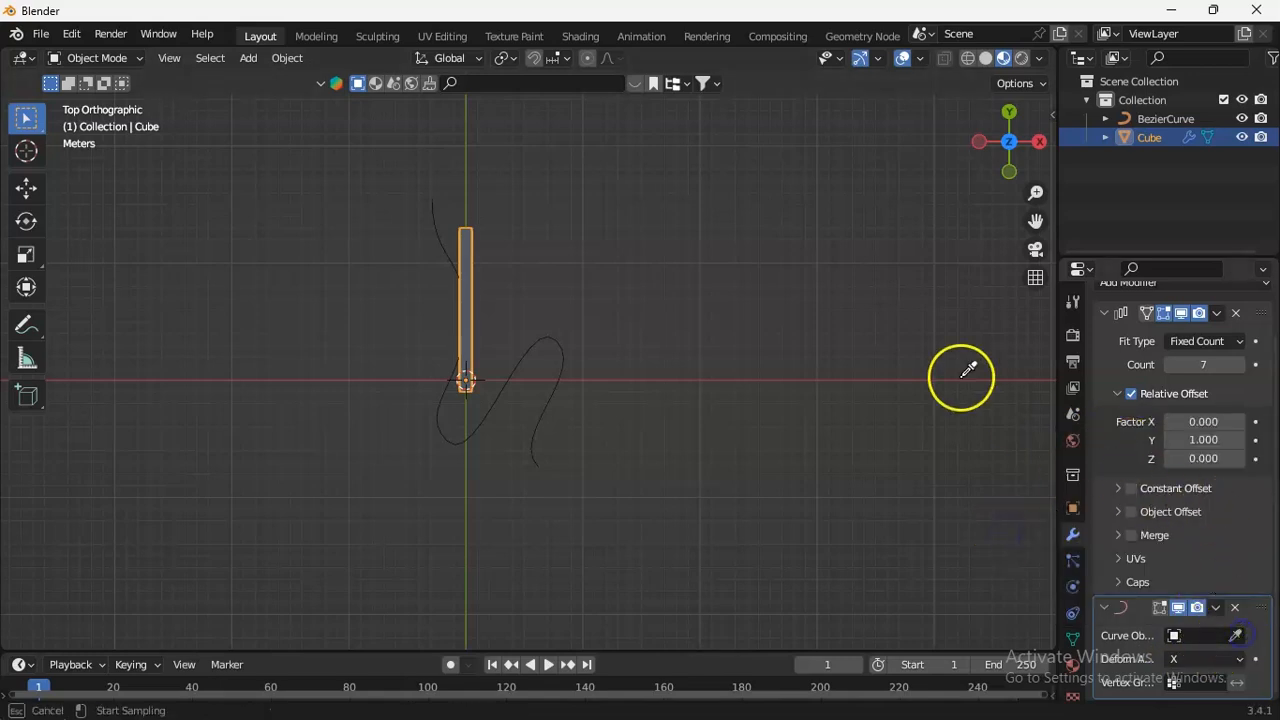
pyautogui.click(466, 244)
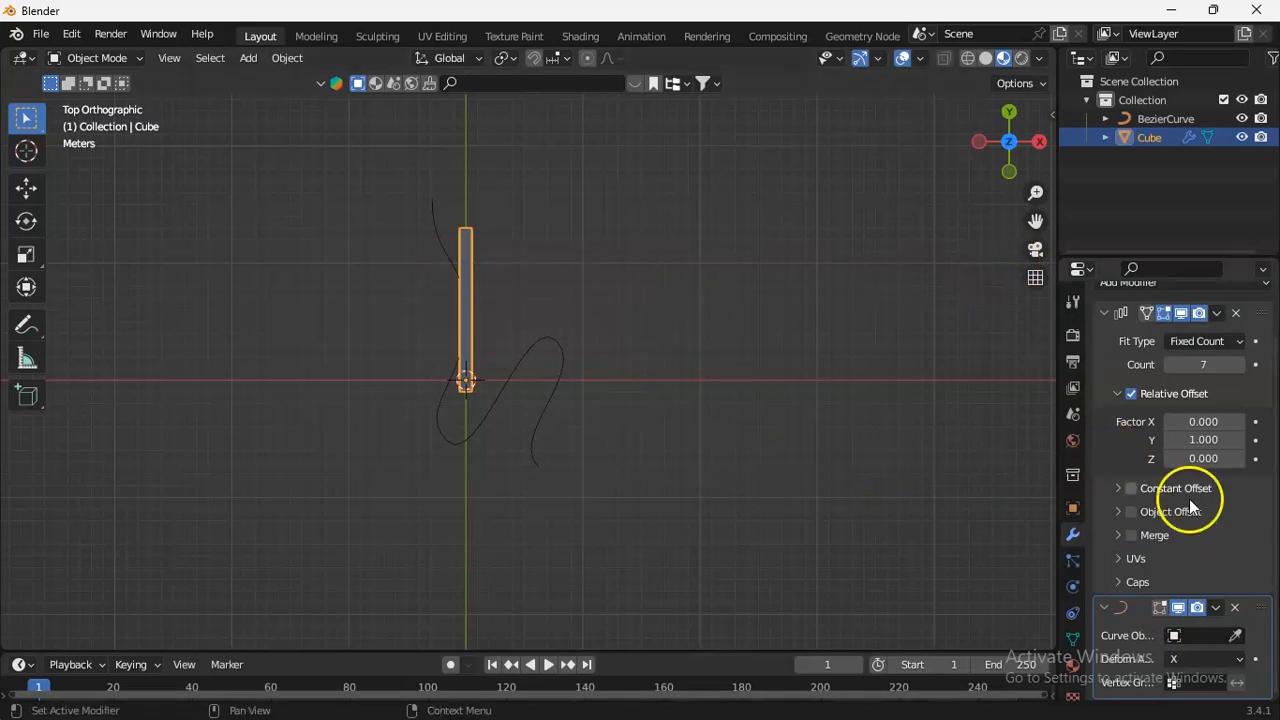
pyautogui.click(1236, 635)
pyautogui.click(467, 238)
pyautogui.click(1236, 637)
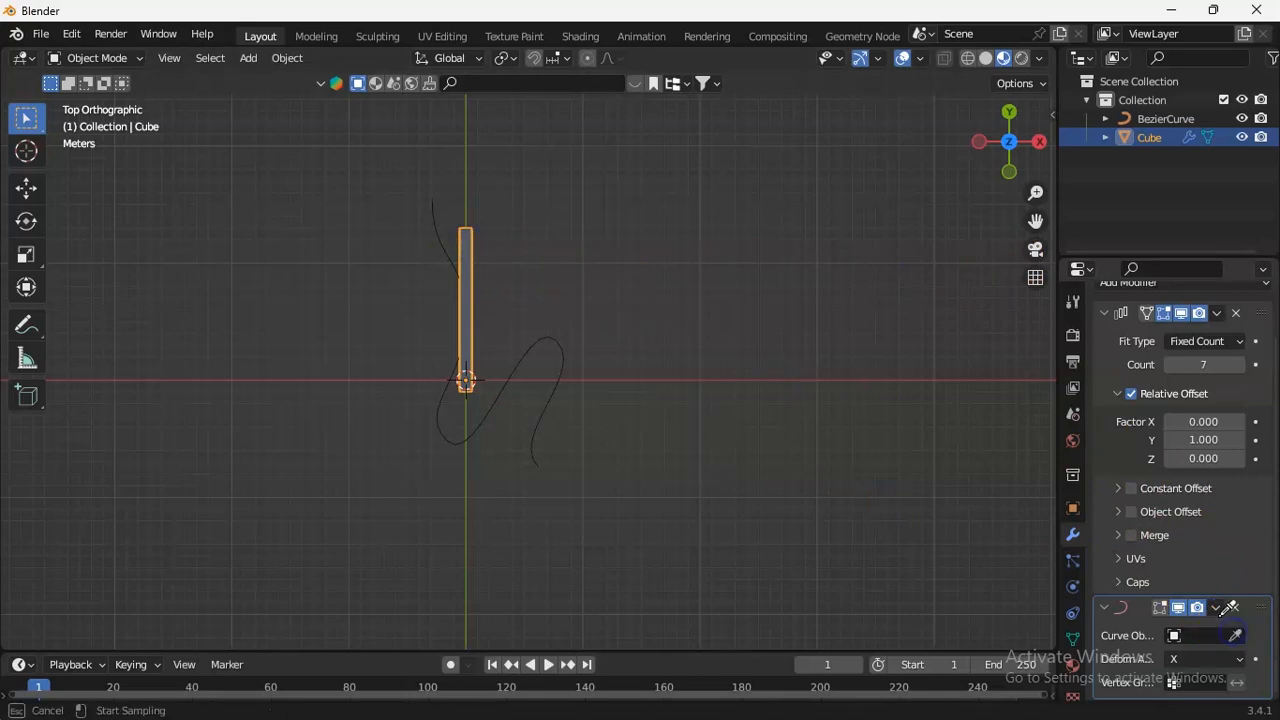
pyautogui.click(550, 346)
# Raise the road strip's Array count to 26 to extend the road along the whole curve.
pyautogui.moveTo(1024, 194); pyautogui.dragTo(1038, 103)
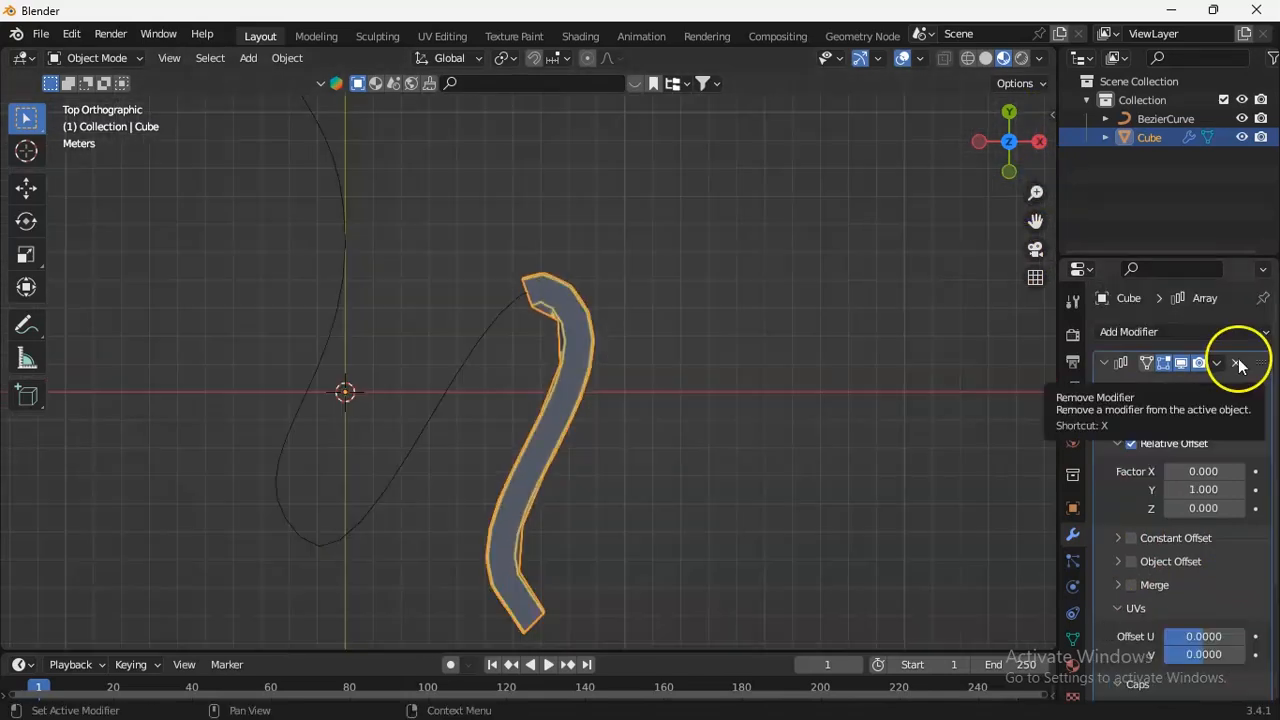
pyautogui.click(1246, 416)
pyautogui.click(1242, 414)
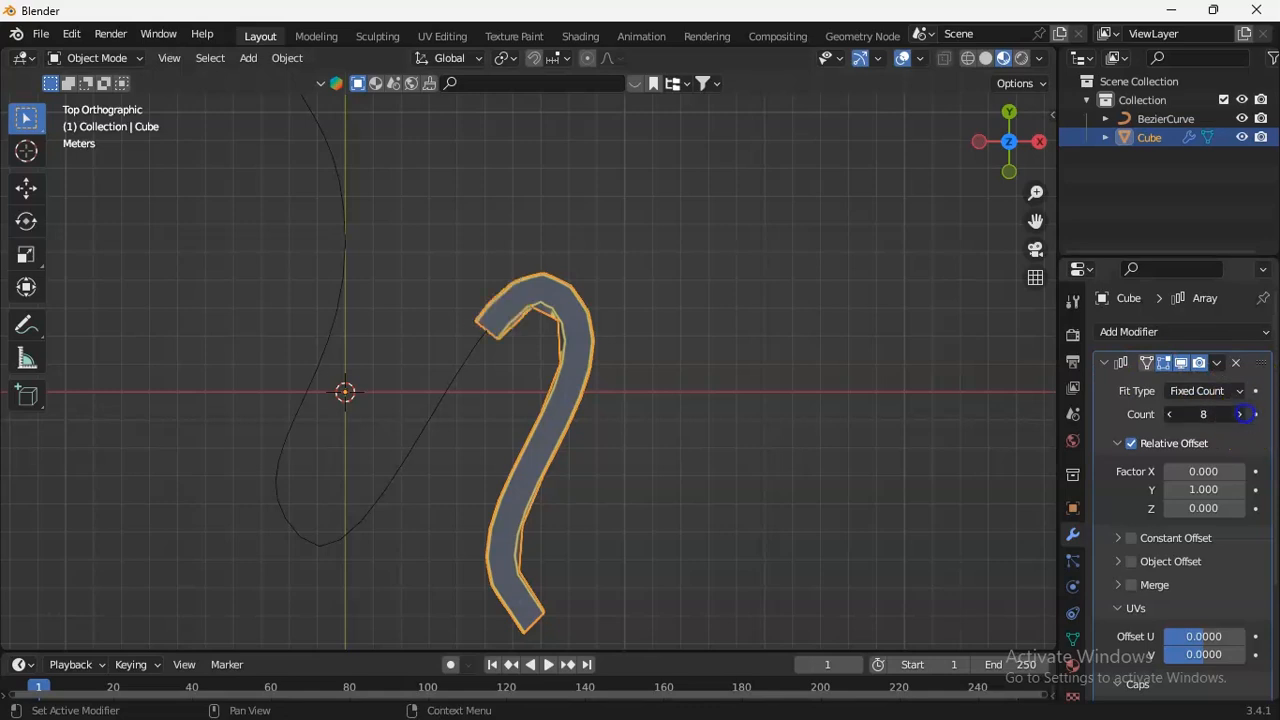
pyautogui.click(1242, 414)
pyautogui.click(1242, 414)
pyautogui.click(1242, 414)
pyautogui.click(1242, 414)
pyautogui.click(1242, 414)
pyautogui.click(1242, 414)
pyautogui.click(1242, 414)
pyautogui.doubleClick(1241, 414)
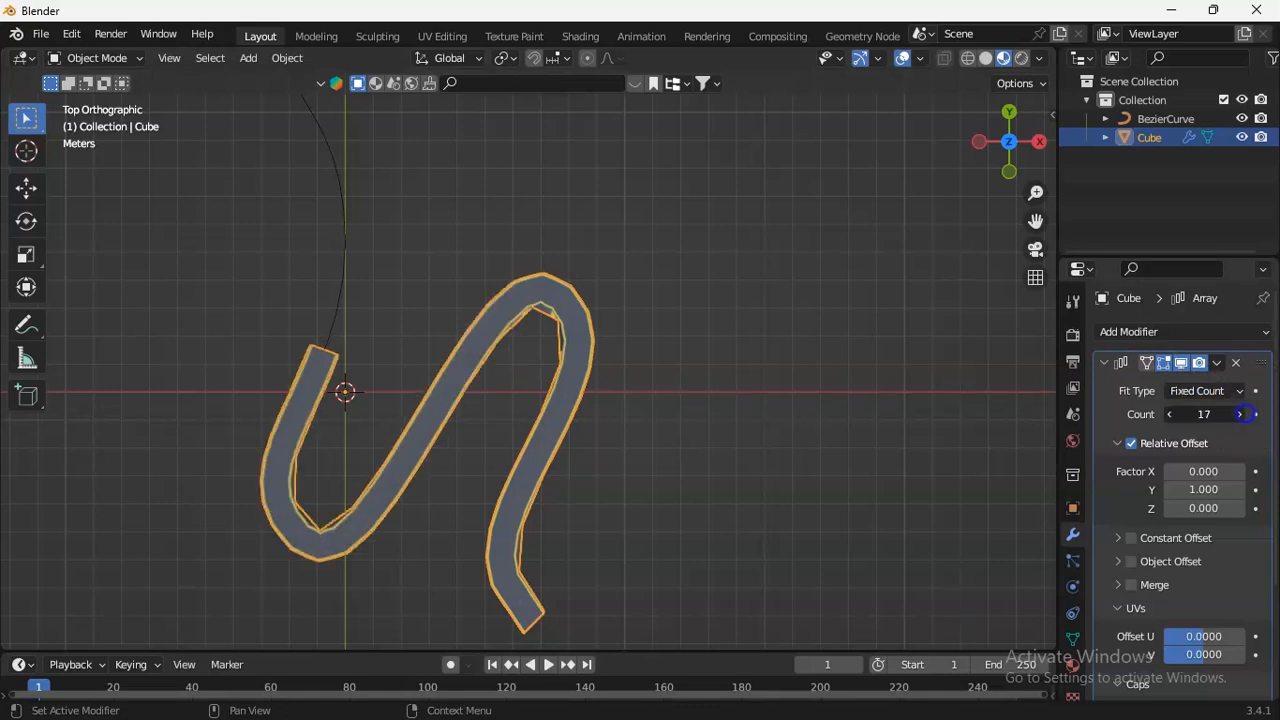
pyautogui.doubleClick(1241, 414)
pyautogui.click(1241, 414)
pyautogui.doubleClick(1241, 414)
pyautogui.doubleClick(1241, 414)
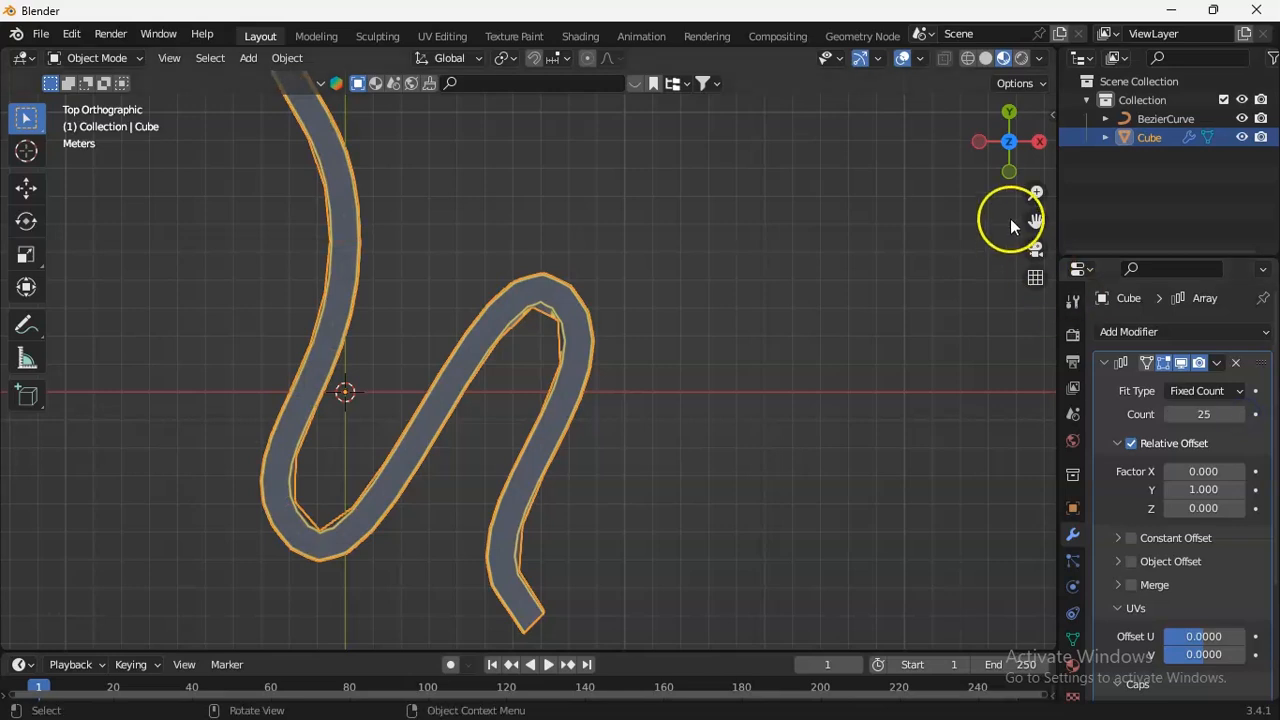
pyautogui.moveTo(1035, 192); pyautogui.dragTo(1035, 322)
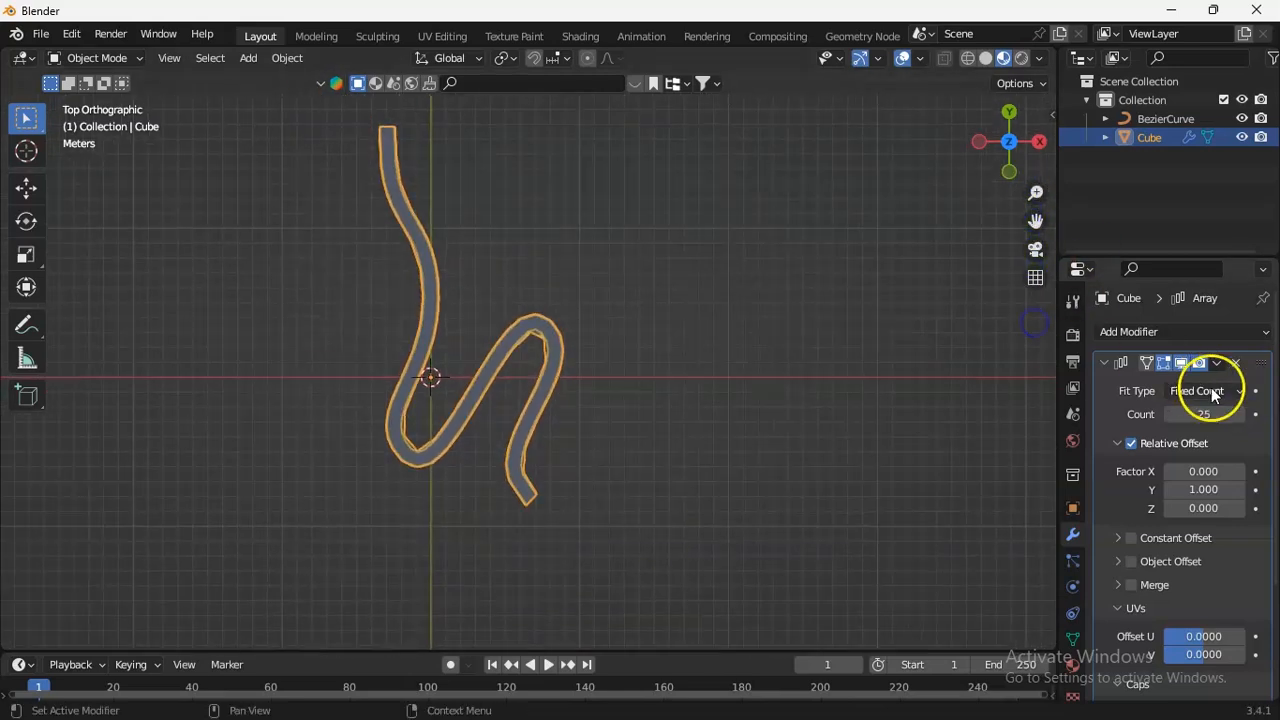
pyautogui.click(1242, 414)
pyautogui.moveTo(1033, 191); pyautogui.dragTo(1012, 194)
pyautogui.rightClick(591, 283)
pyautogui.click(534, 283)
pyautogui.click(87, 58)
pyautogui.click(620, 285)
pyautogui.click(590, 296)
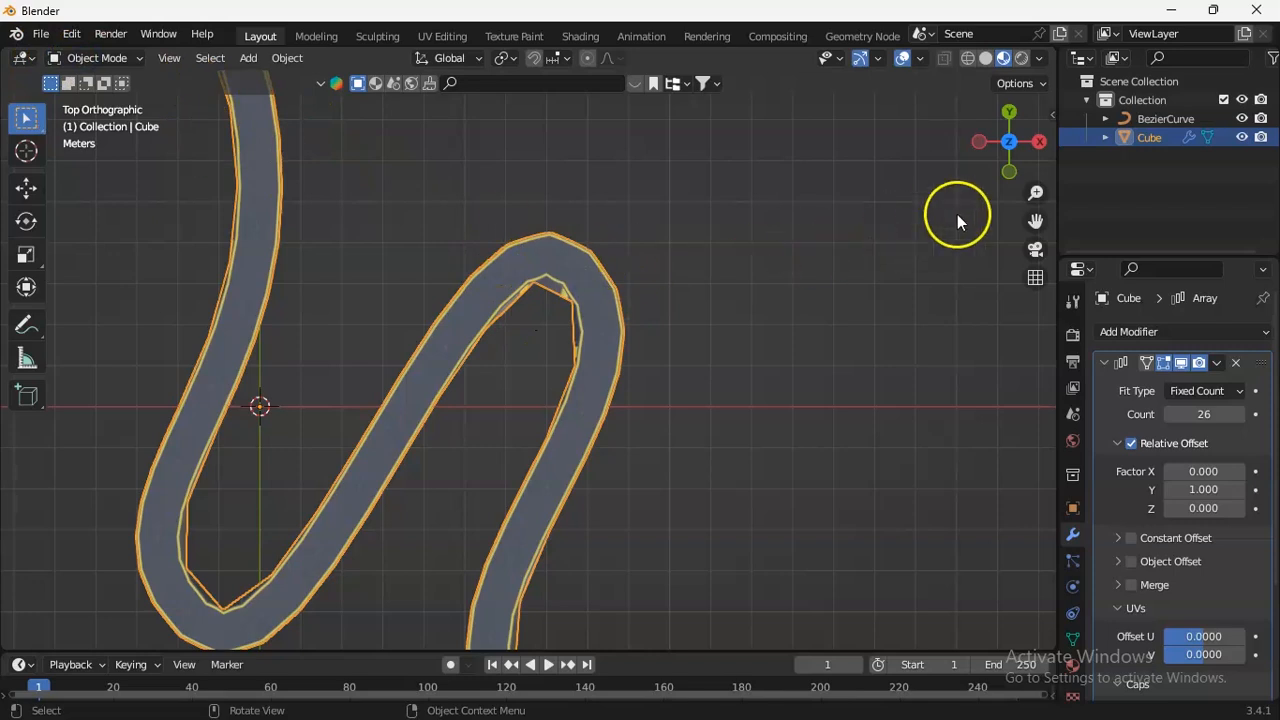
# Put the Bezier curve into Edit Mode and select its control point at the tall right-hand bend.
pyautogui.click(1152, 119)
pyautogui.click(97, 59)
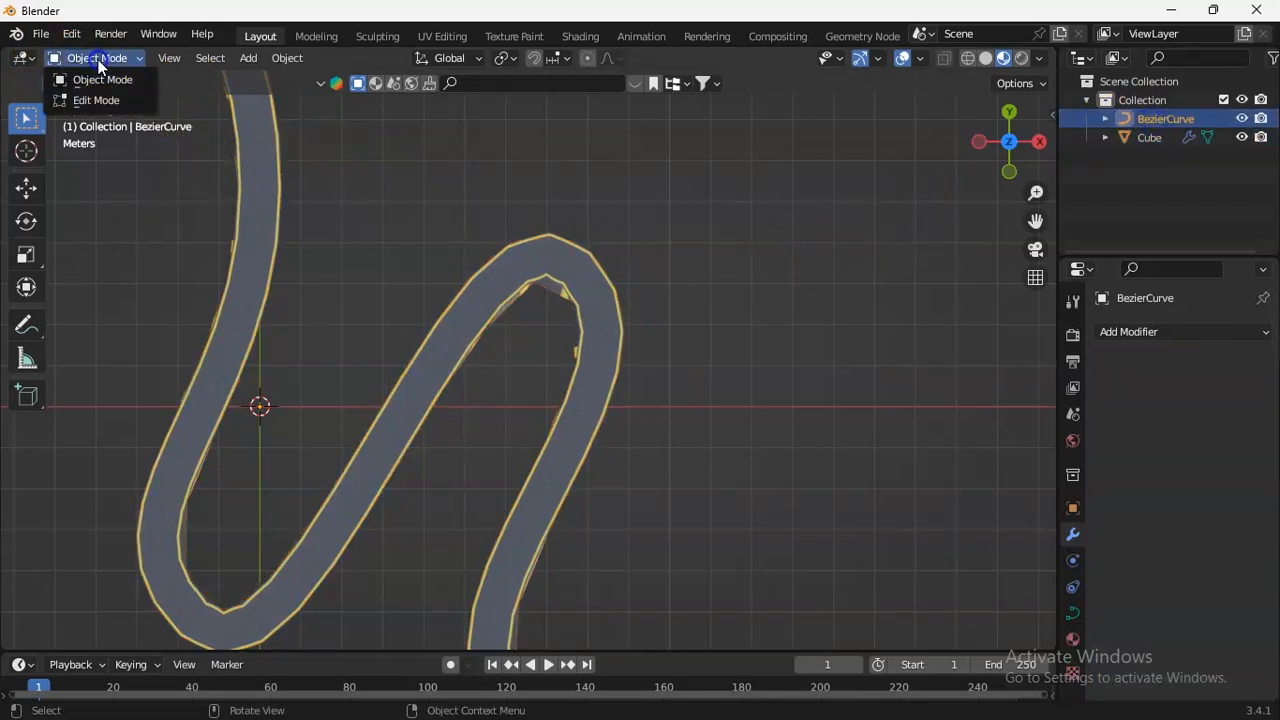
pyautogui.click(80, 100)
pyautogui.click(582, 273)
pyautogui.moveTo(686, 371); pyautogui.dragTo(743, 409)
pyautogui.click(581, 268)
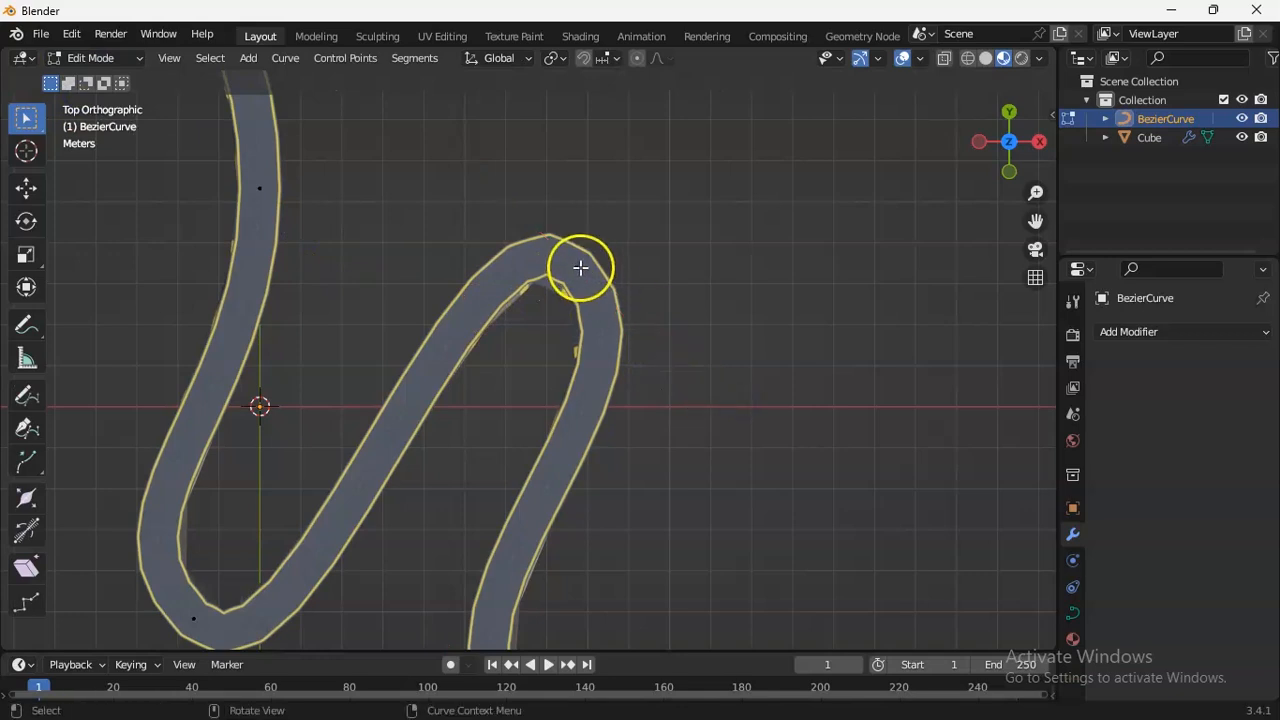
pyautogui.moveTo(677, 381); pyautogui.dragTo(940, 436)
pyautogui.rightClick(940, 436)
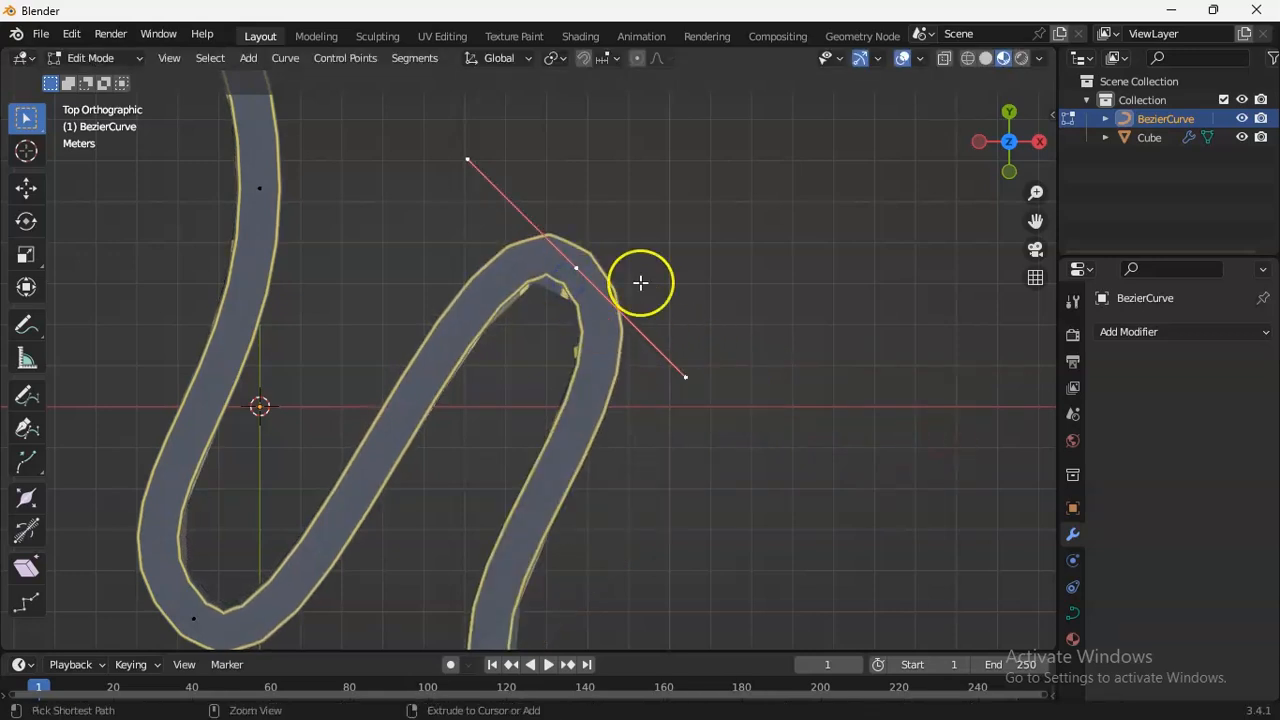
pyautogui.click(686, 377)
pyautogui.press('g')
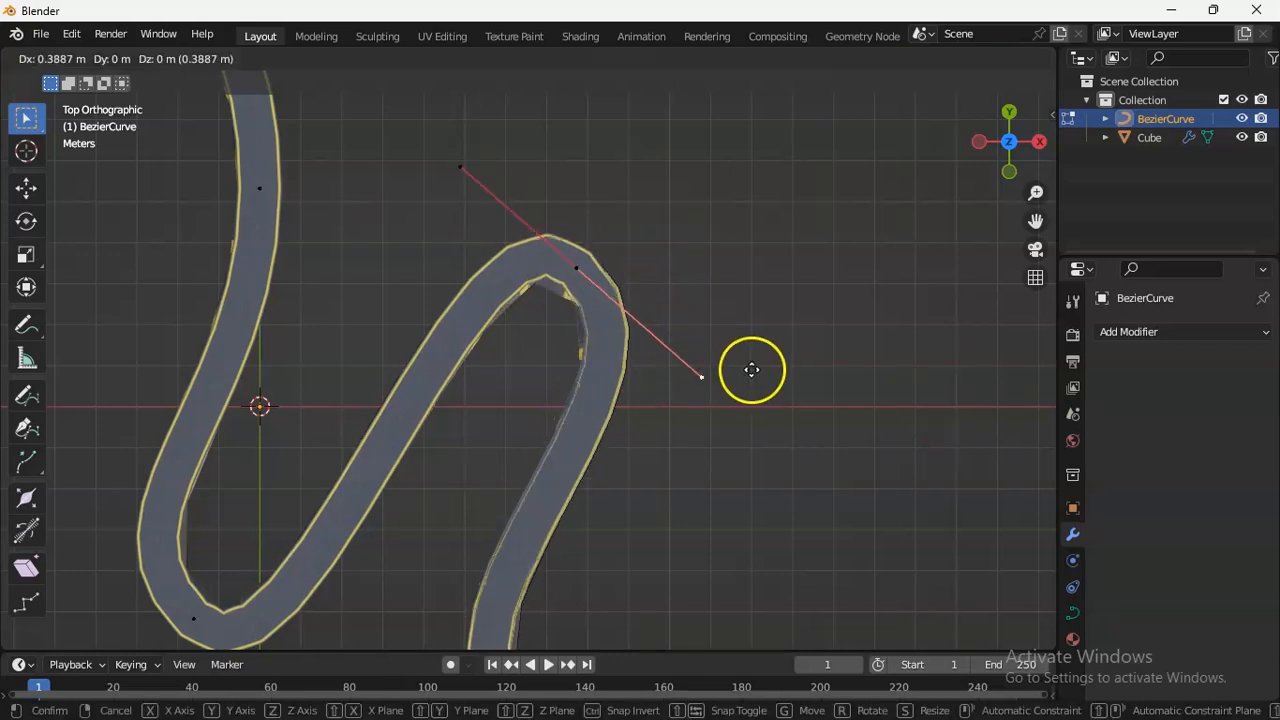
pyautogui.rightClick(788, 371)
# Scale up the handles of the control point at the tall bend to widen the curve there.
pyautogui.click(590, 263)
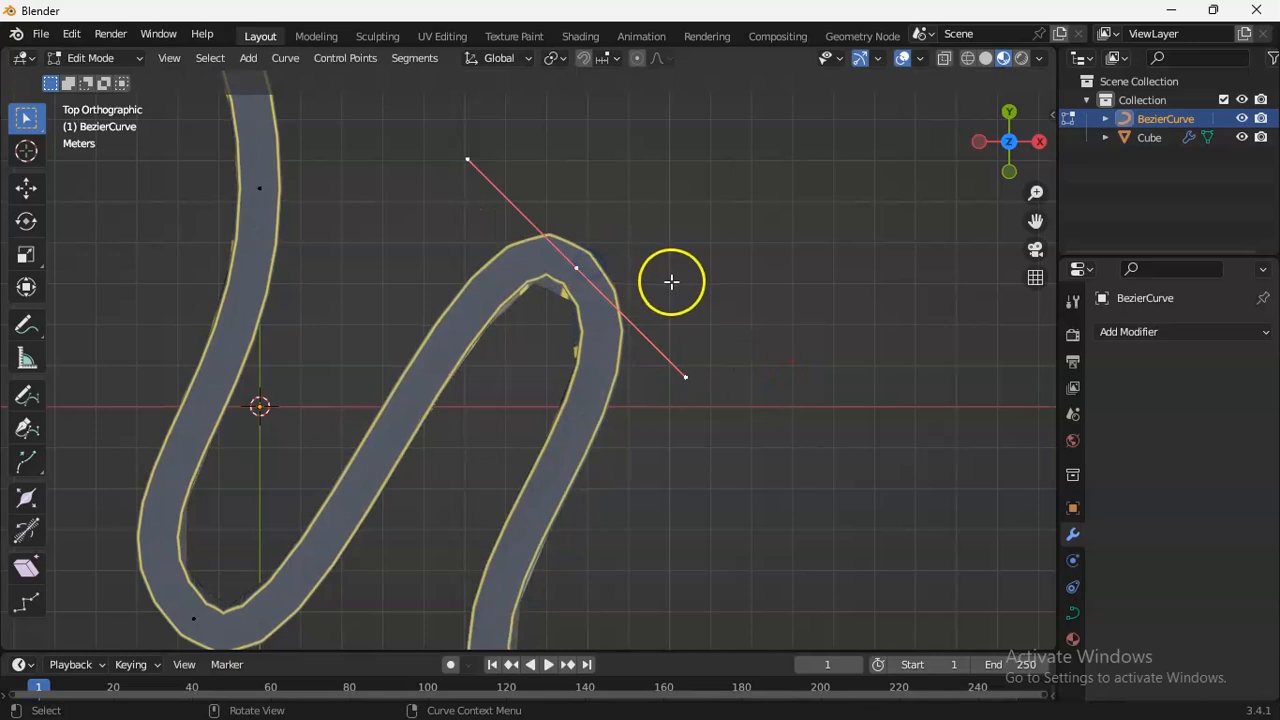
pyautogui.press('s')
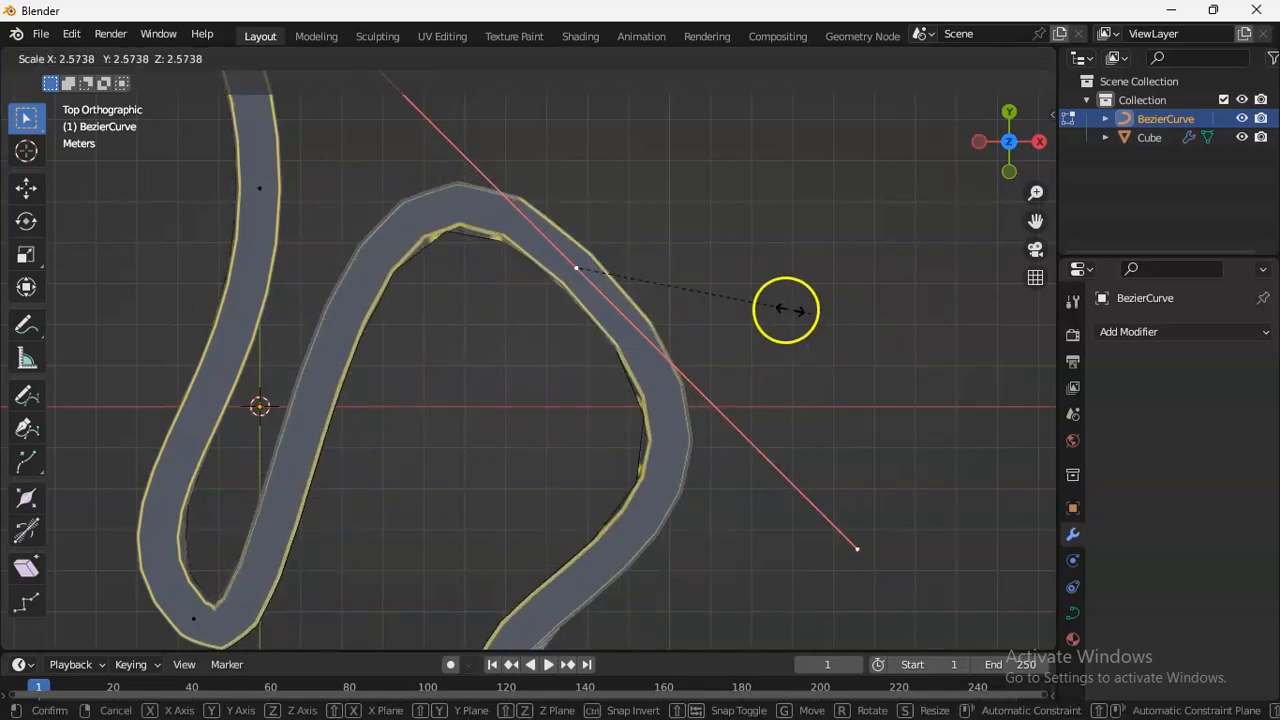
pyautogui.click(723, 280)
pyautogui.click(755, 441)
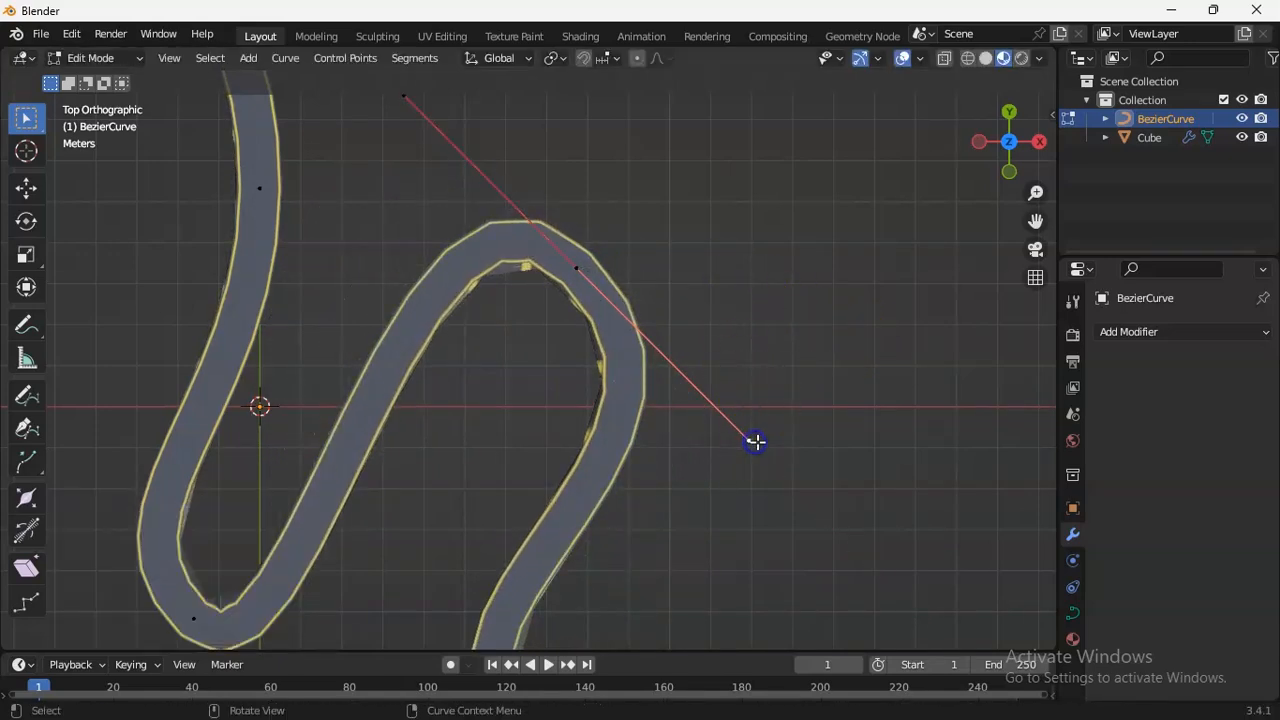
# Move the curve's lower end point outward along X and lower the tall bend's control point into a shallow bend.
pyautogui.scroll(-4, 1035, 260)
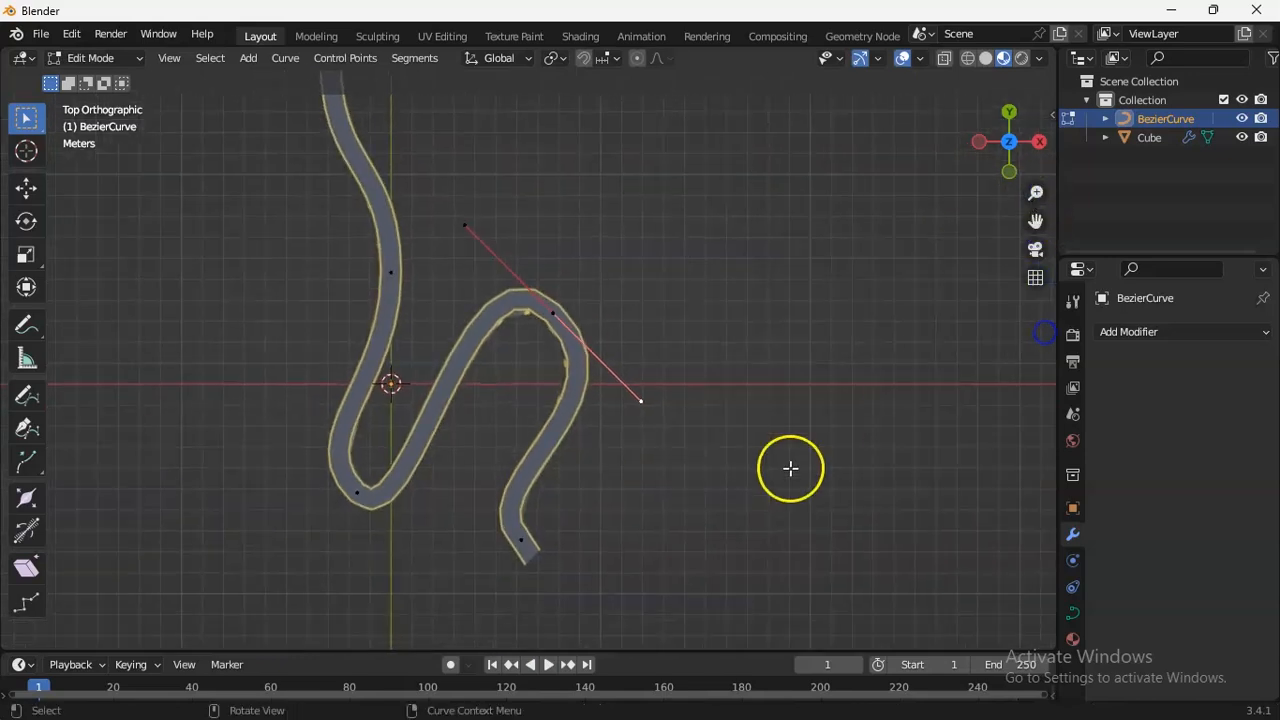
pyautogui.moveTo(519, 547); pyautogui.dragTo(651, 549)
pyautogui.click(562, 323)
pyautogui.moveTo(562, 323); pyautogui.dragTo(553, 483)
# Raise the lower-left bend's control point, nudge the next point down, and pull the end point farther out to smooth the curve.
pyautogui.click(399, 290)
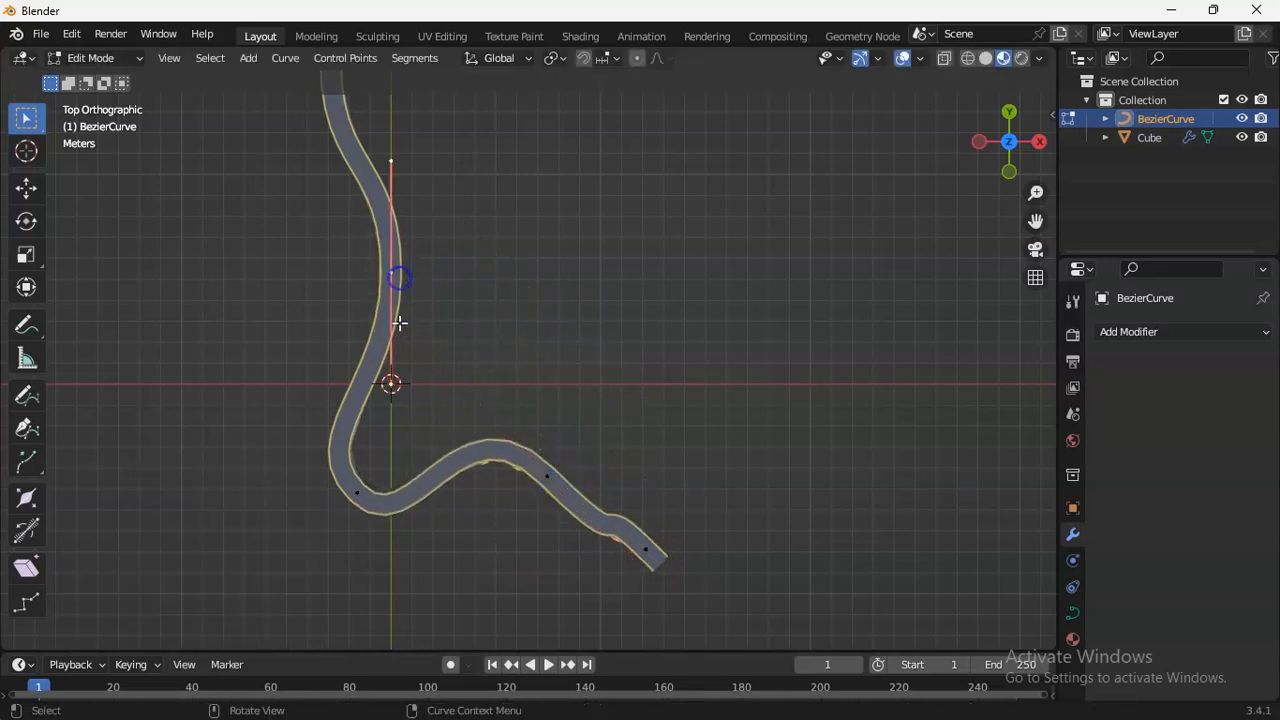
pyautogui.moveTo(363, 494); pyautogui.dragTo(376, 446)
pyautogui.moveTo(549, 482); pyautogui.dragTo(559, 505)
pyautogui.click(648, 547)
pyautogui.moveTo(650, 553); pyautogui.dragTo(731, 584)
# Return the Bezier curve to Object Mode and select the road strip.
pyautogui.click(783, 519)
pyautogui.moveTo(1038, 189)
pyautogui.mouseDown()
pyautogui.moveTo(1038, 165)
pyautogui.moveTo(1040, 180)
pyautogui.mouseUp()
pyautogui.click(68, 60)
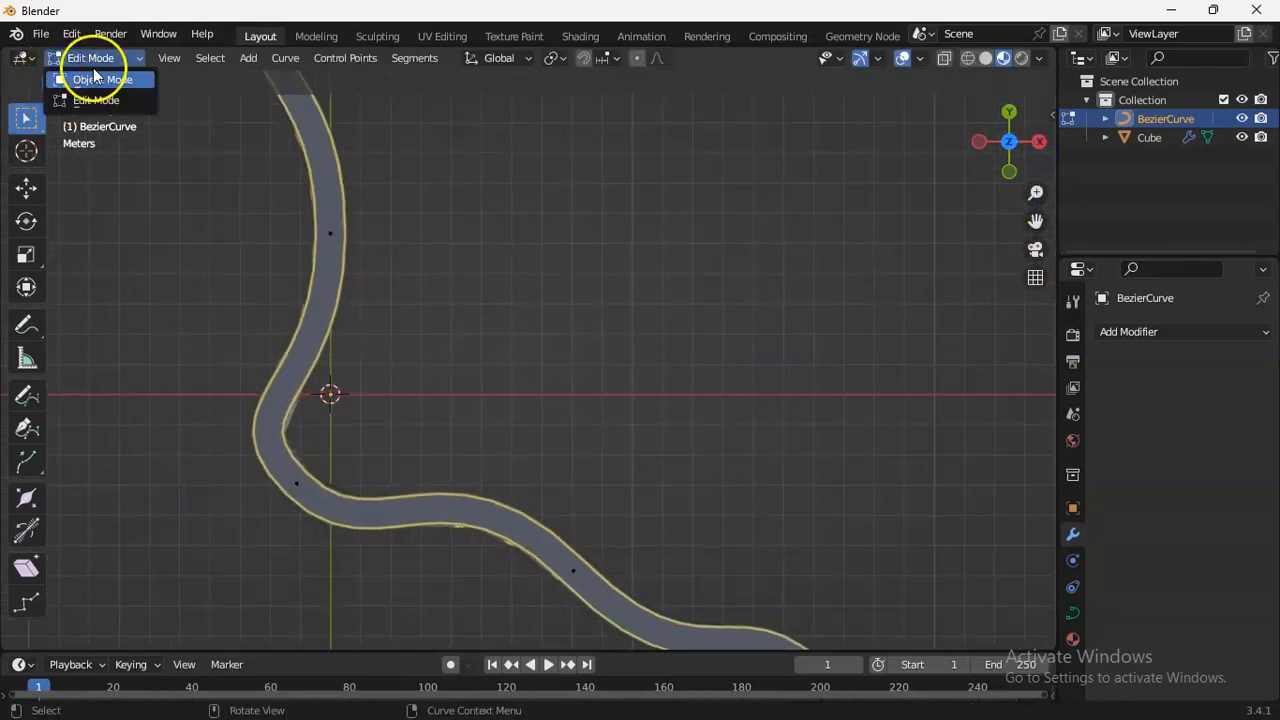
pyautogui.click(95, 79)
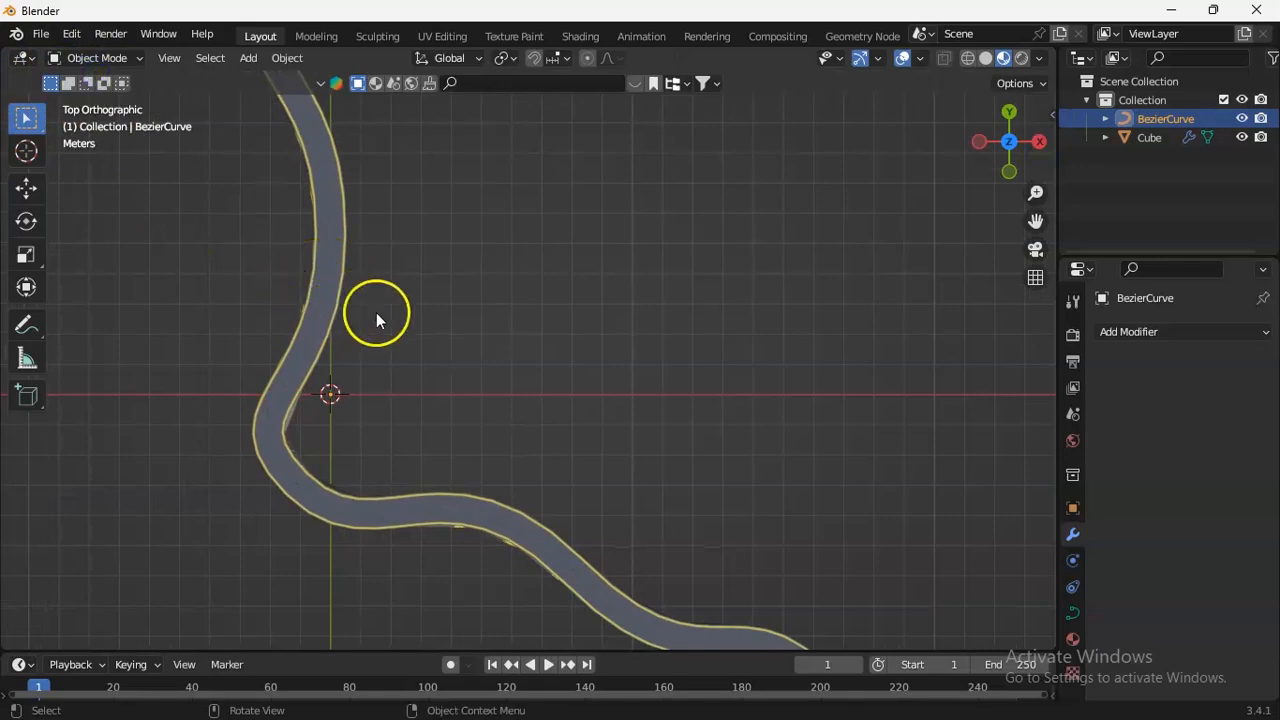
pyautogui.moveTo(1037, 190); pyautogui.dragTo(1025, 410)
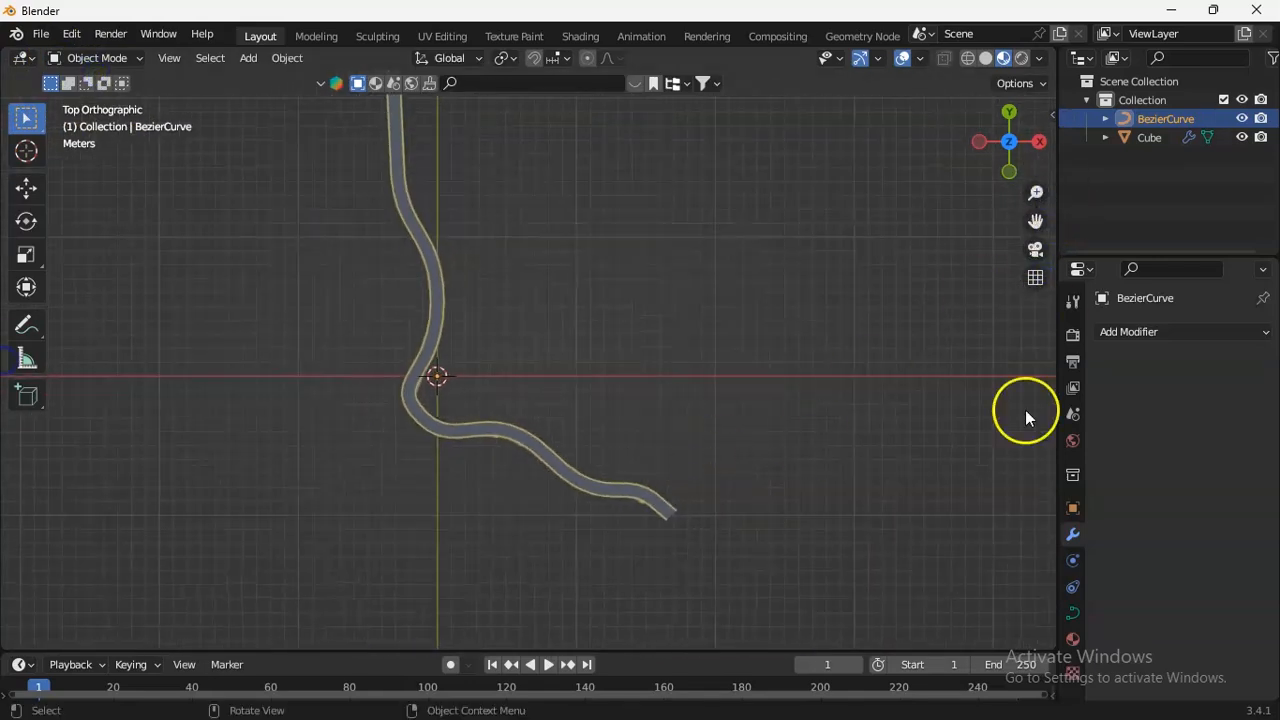
pyautogui.click(552, 459)
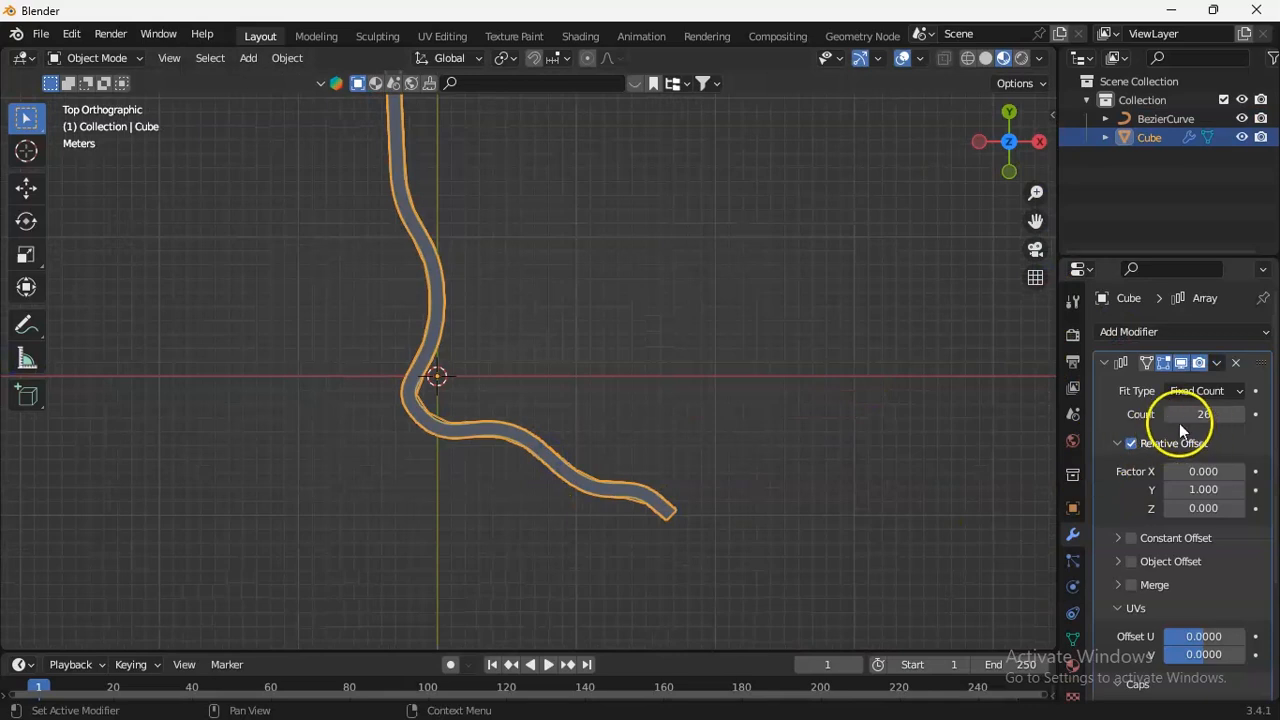
# Show the whole road from an angled perspective and enlarge the timeline area for keyframing.
pyautogui.moveTo(1035, 195); pyautogui.dragTo(1035, 240)
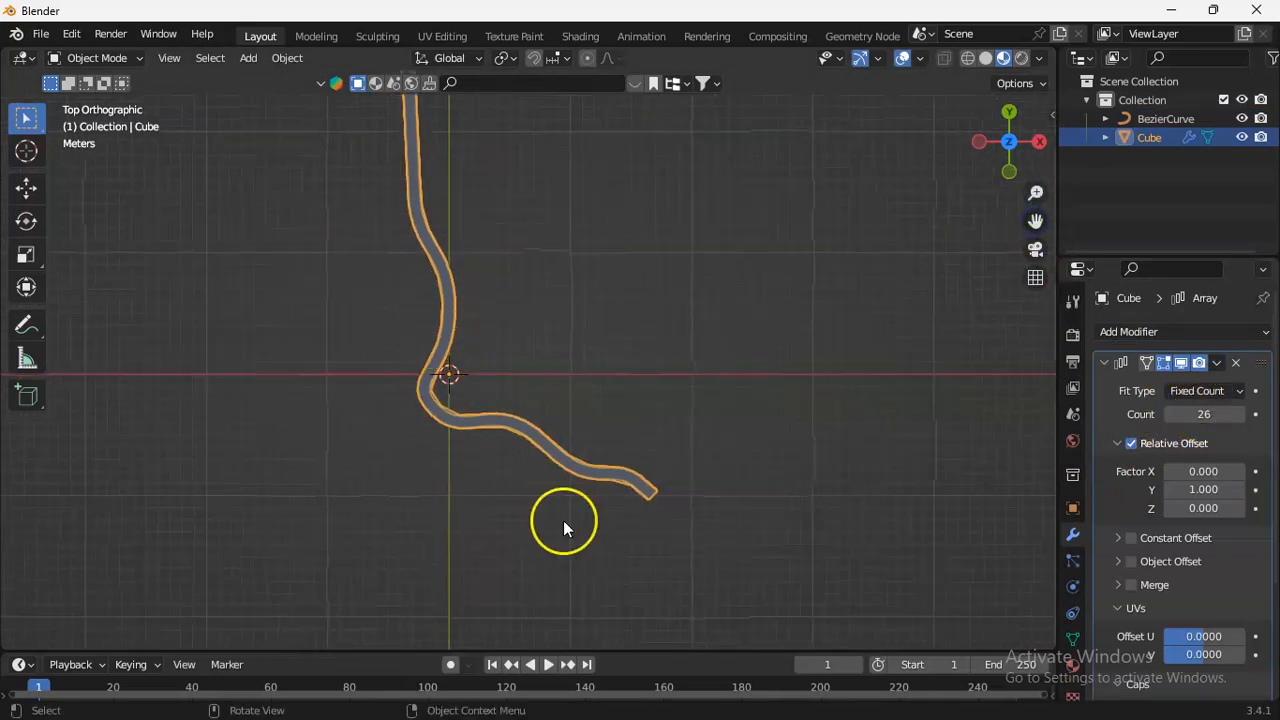
pyautogui.moveTo(1040, 224); pyautogui.dragTo(1035, 300)
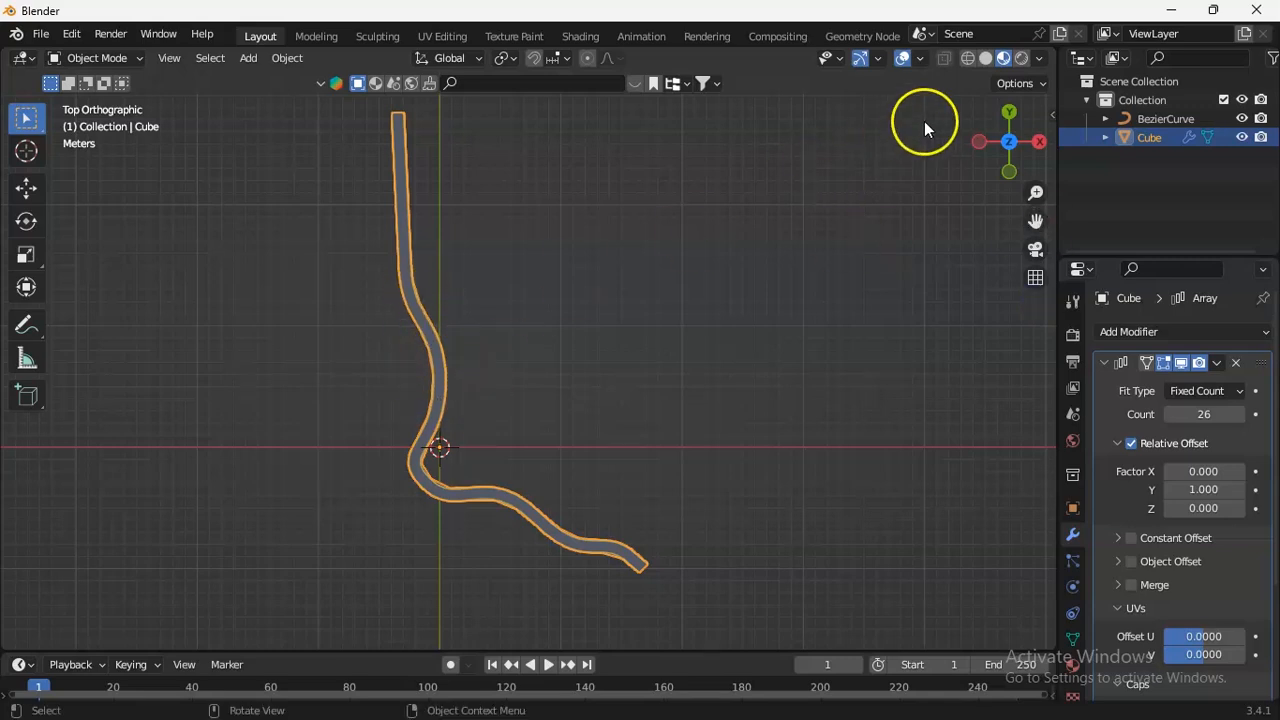
pyautogui.moveTo(1003, 143); pyautogui.dragTo(985, 160)
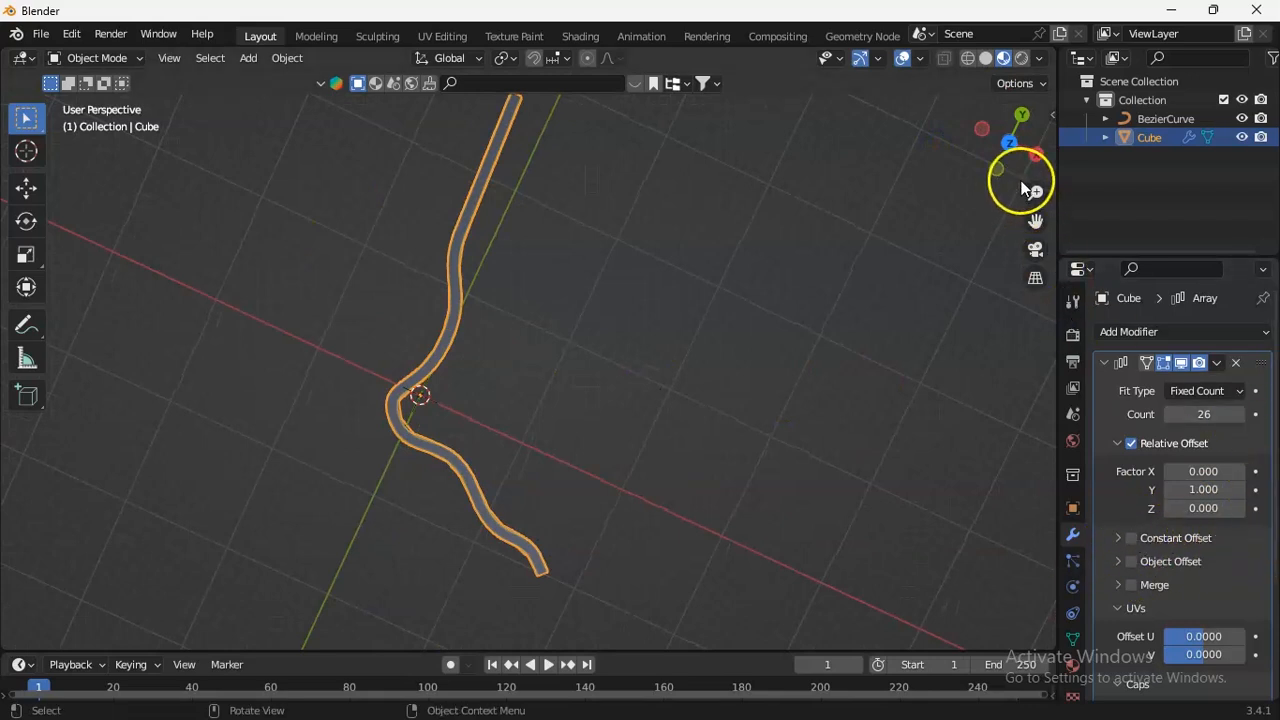
pyautogui.moveTo(1037, 192); pyautogui.dragTo(1037, 119)
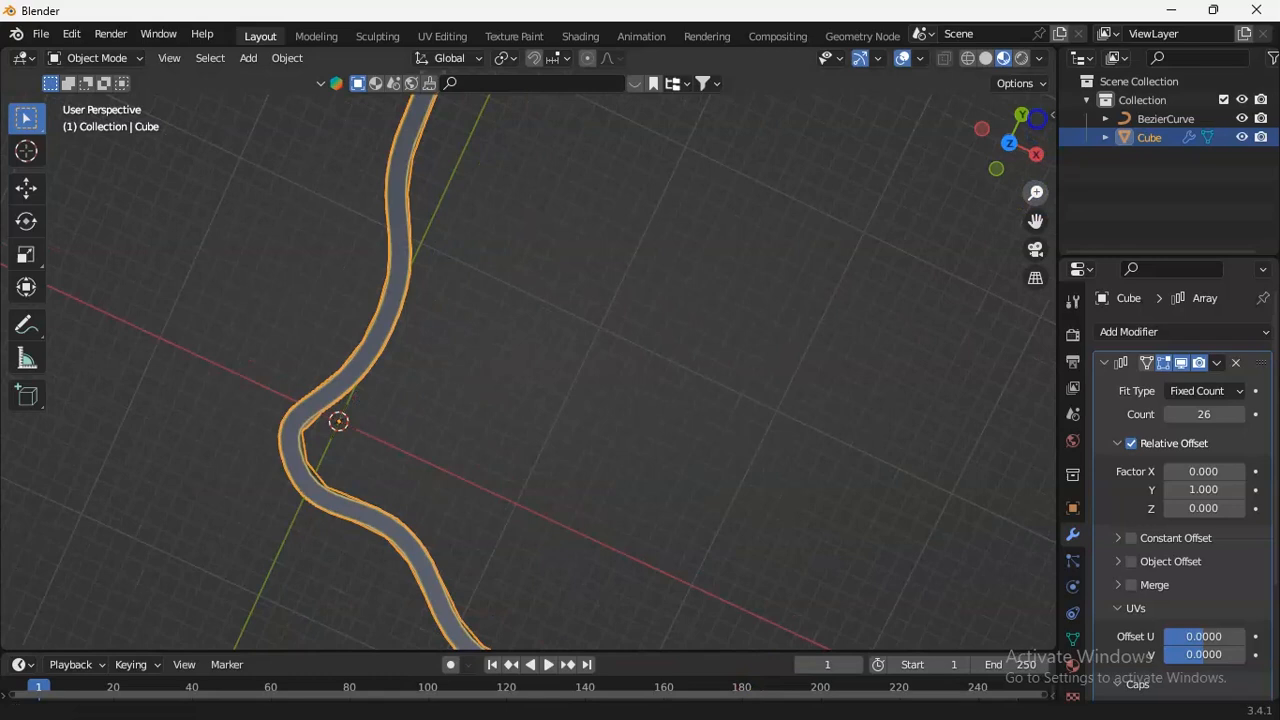
pyautogui.moveTo(1044, 220); pyautogui.dragTo(1050, 292)
pyautogui.moveTo(497, 650); pyautogui.dragTo(419, 480)
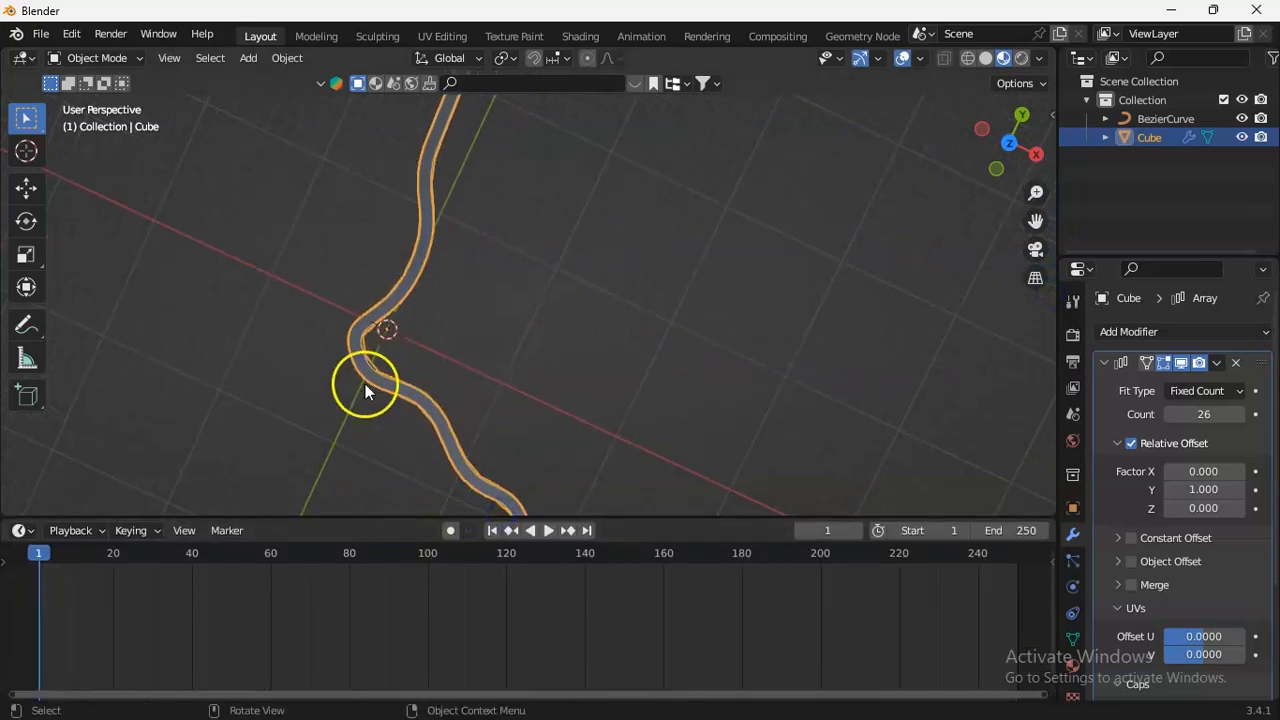
pyautogui.moveTo(48, 552); pyautogui.dragTo(48, 553)
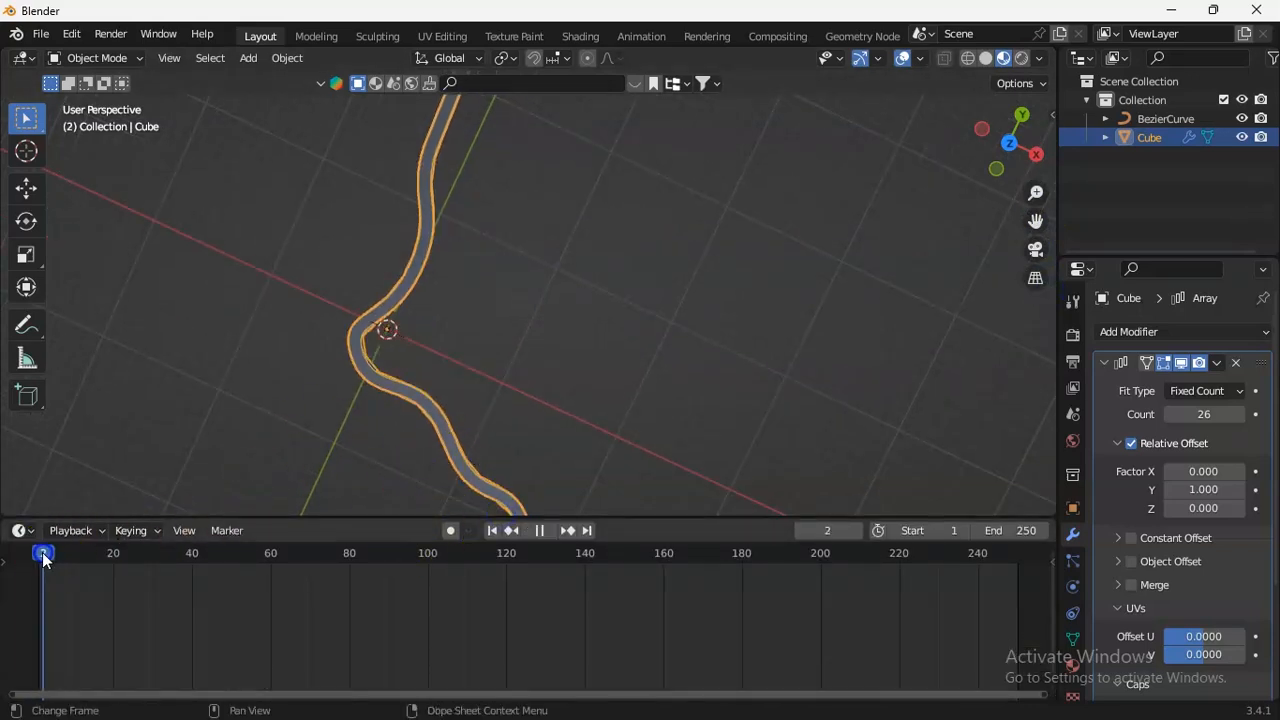
pyautogui.moveTo(1035, 192); pyautogui.dragTo(1047, 278)
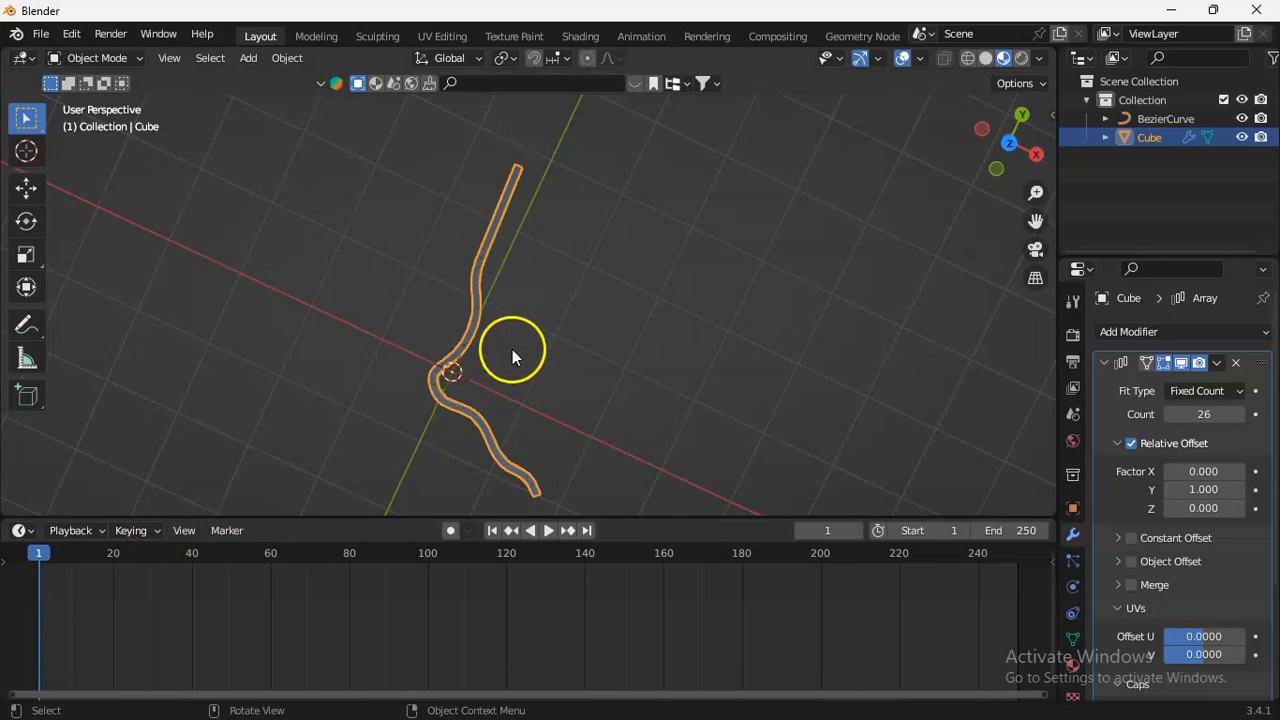
# Insert a Location keyframe for the road strip at frame 1.
pyautogui.press('i')
pyautogui.click(549, 323)
pyautogui.press('i')
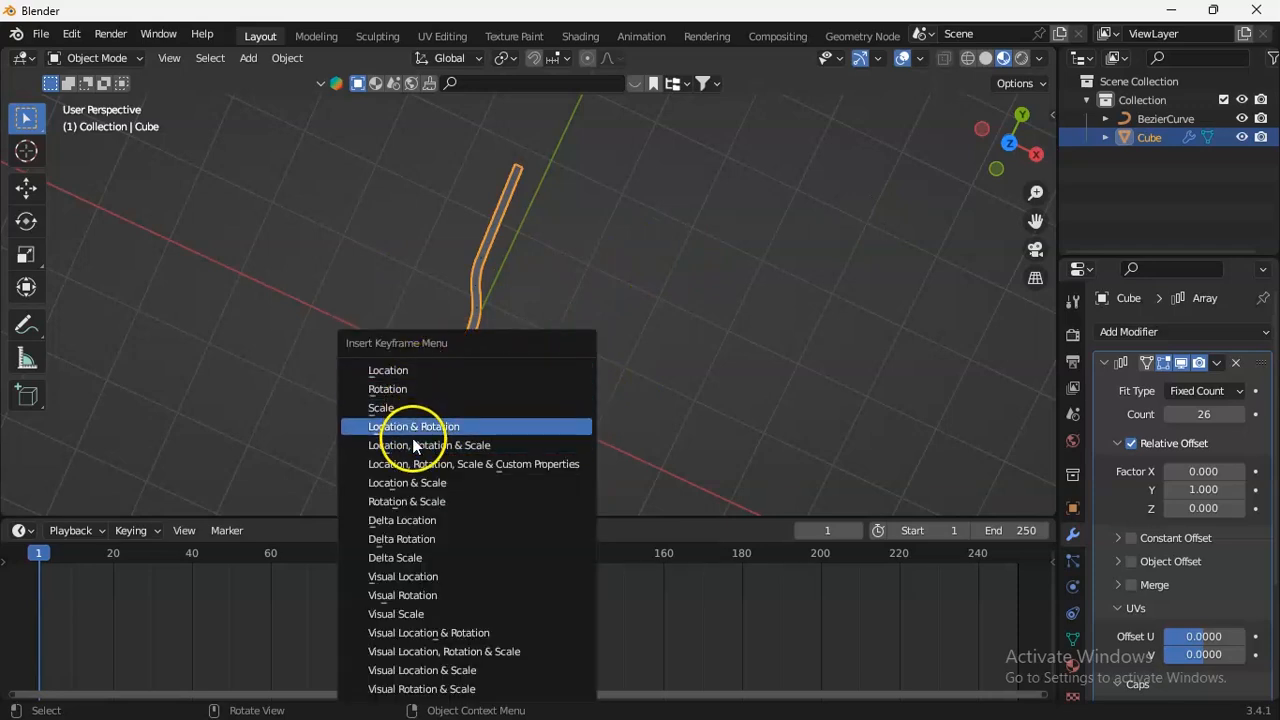
pyautogui.click(416, 373)
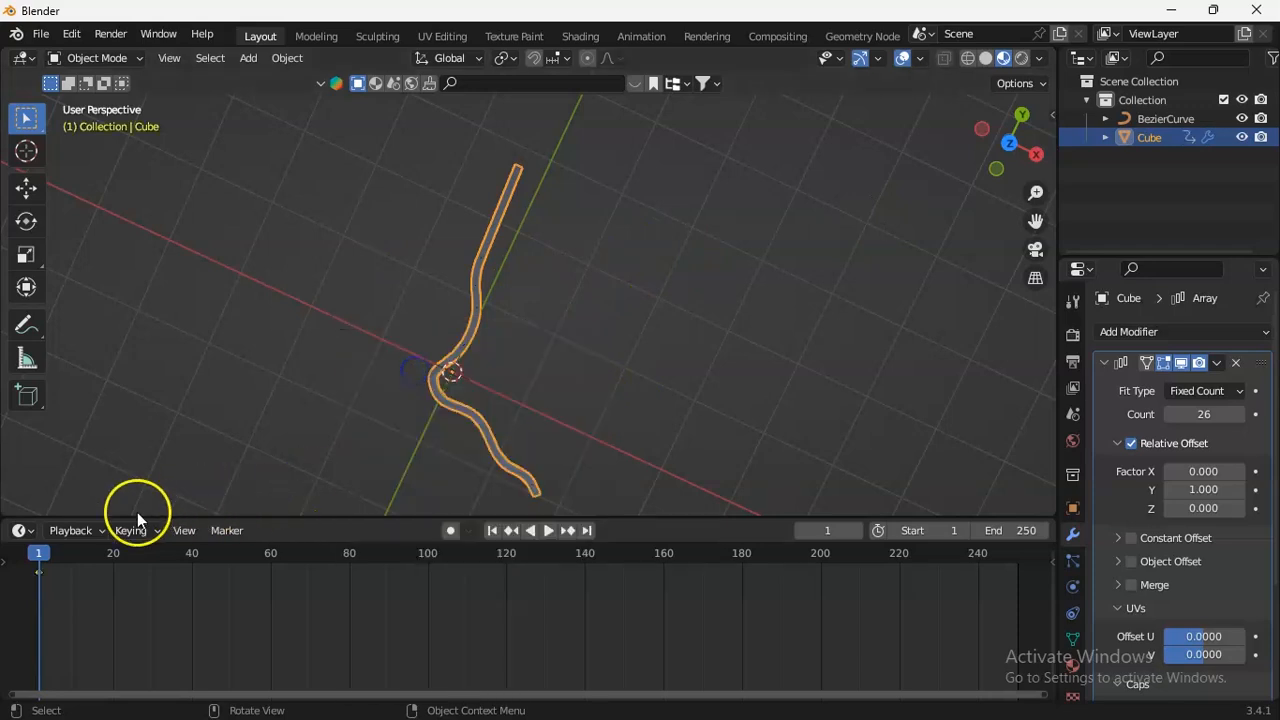
# At frame 75, move the road strip -41.981 m along the global Y axis and insert a keyframe for it.
pyautogui.moveTo(107, 553); pyautogui.dragTo(274, 572)
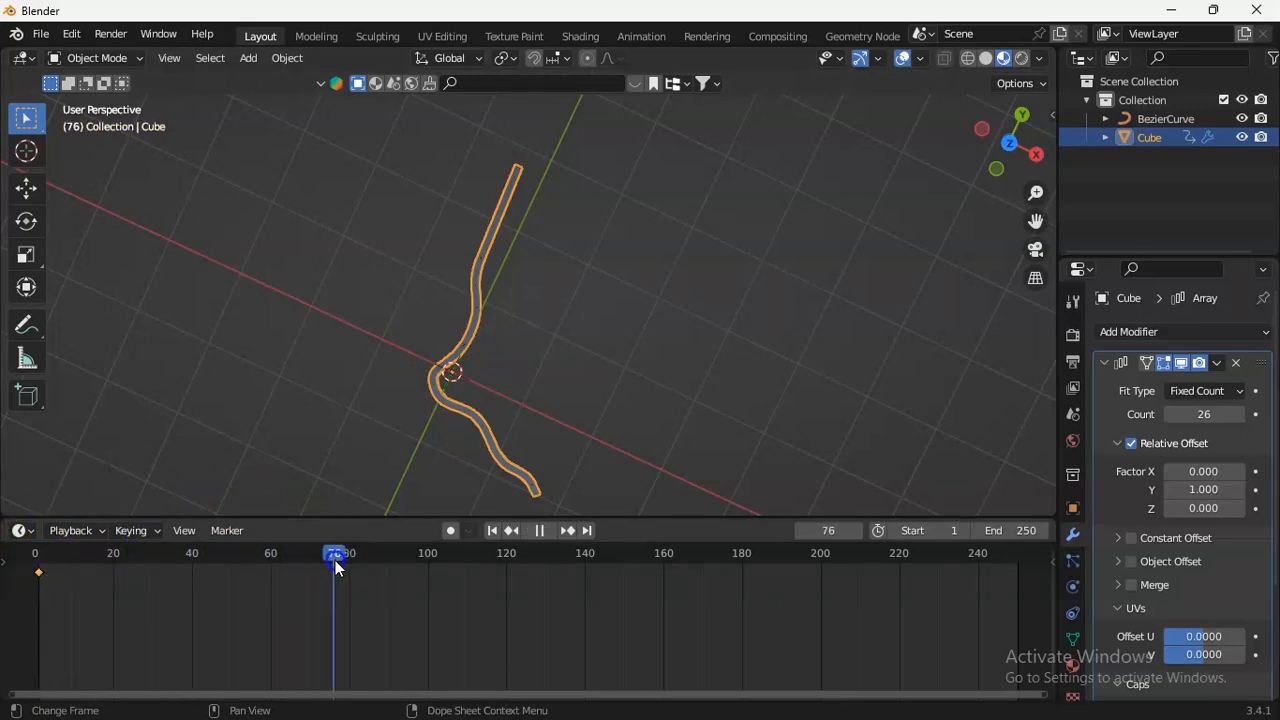
pyautogui.moveTo(333, 568); pyautogui.dragTo(333, 568)
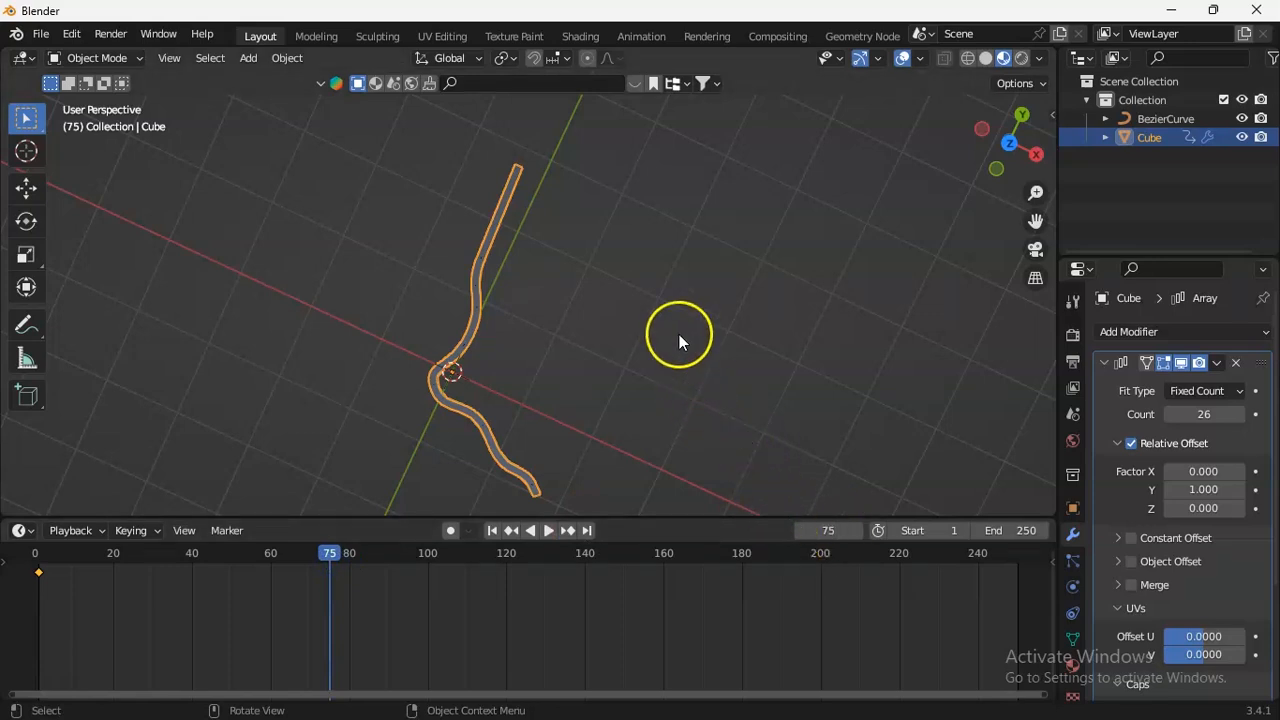
pyautogui.press('g')
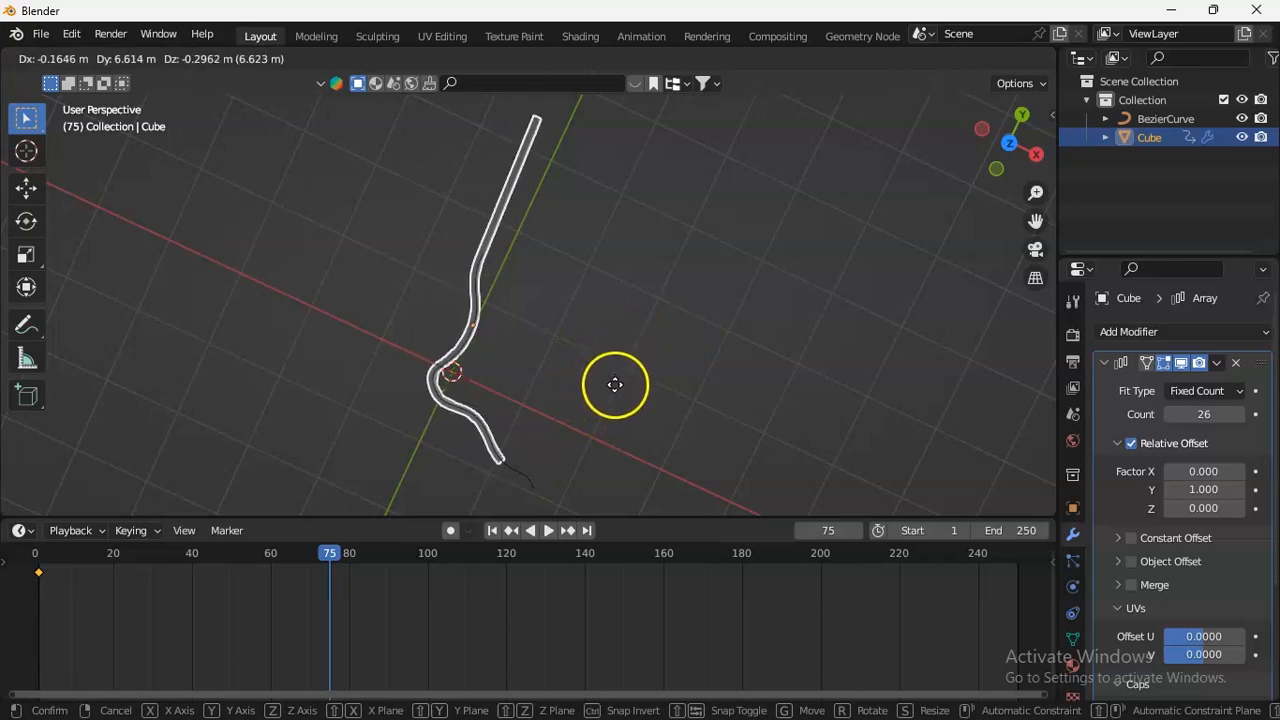
pyautogui.press('y')
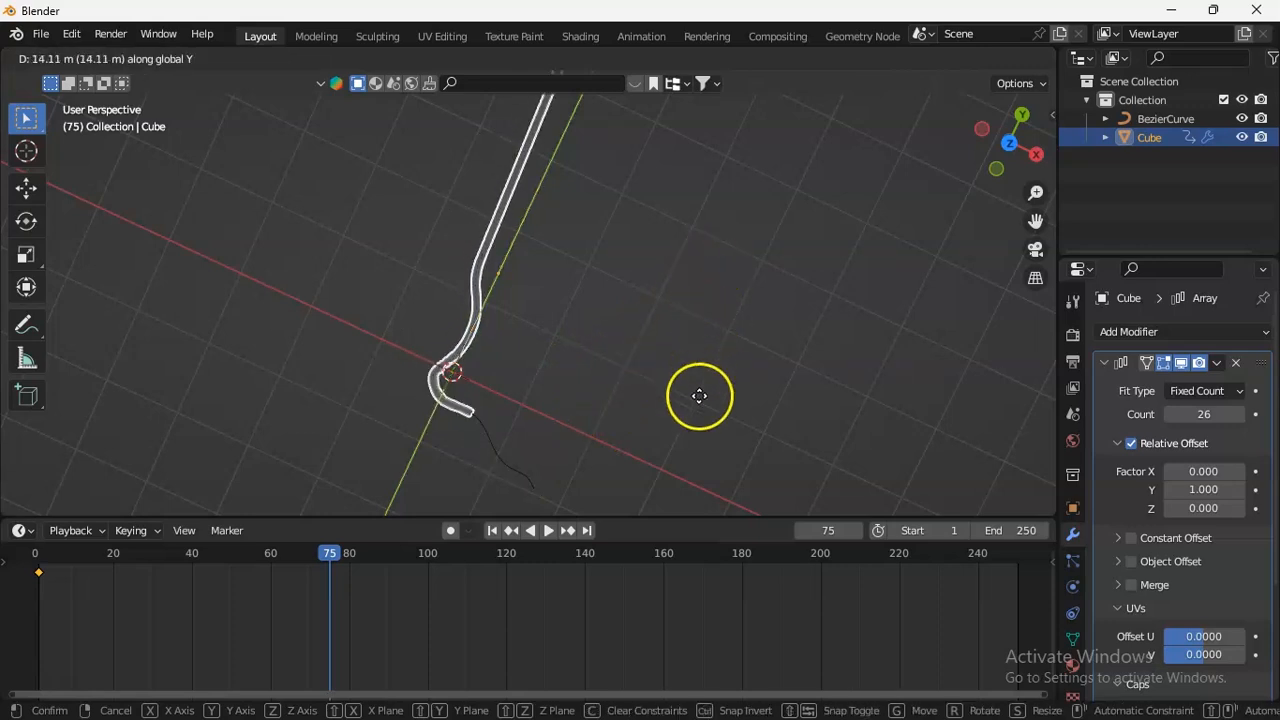
pyautogui.click(778, 418)
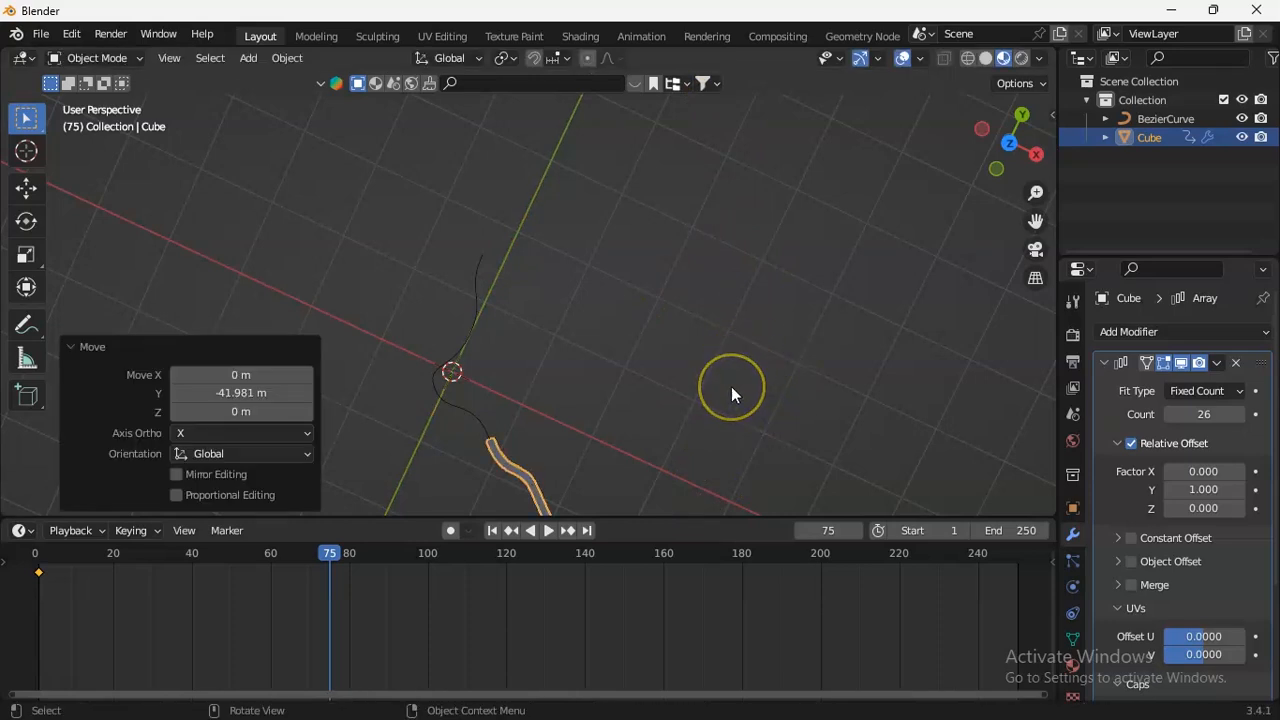
pyautogui.press('i')
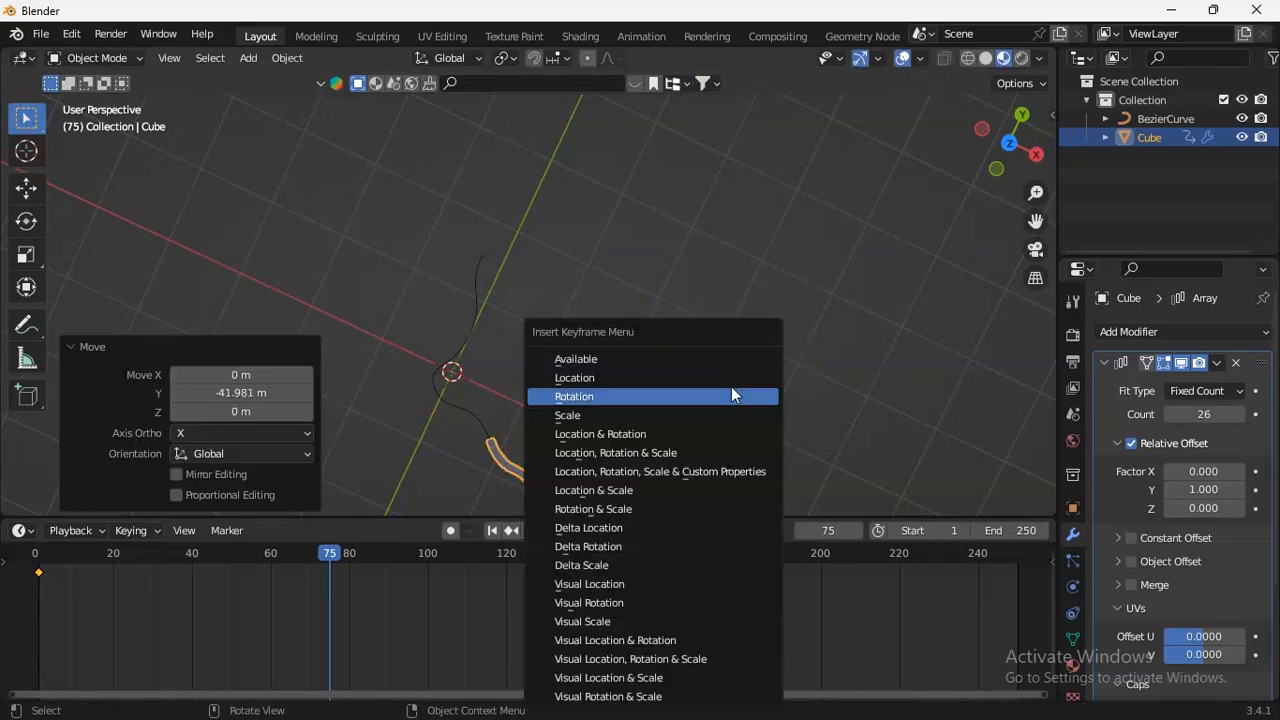
pyautogui.click(614, 450)
# Set the animation's end frame to 75.
pyautogui.moveTo(1035, 220); pyautogui.dragTo(993, 457)
pyautogui.moveTo(1036, 192); pyautogui.dragTo(1045, 331)
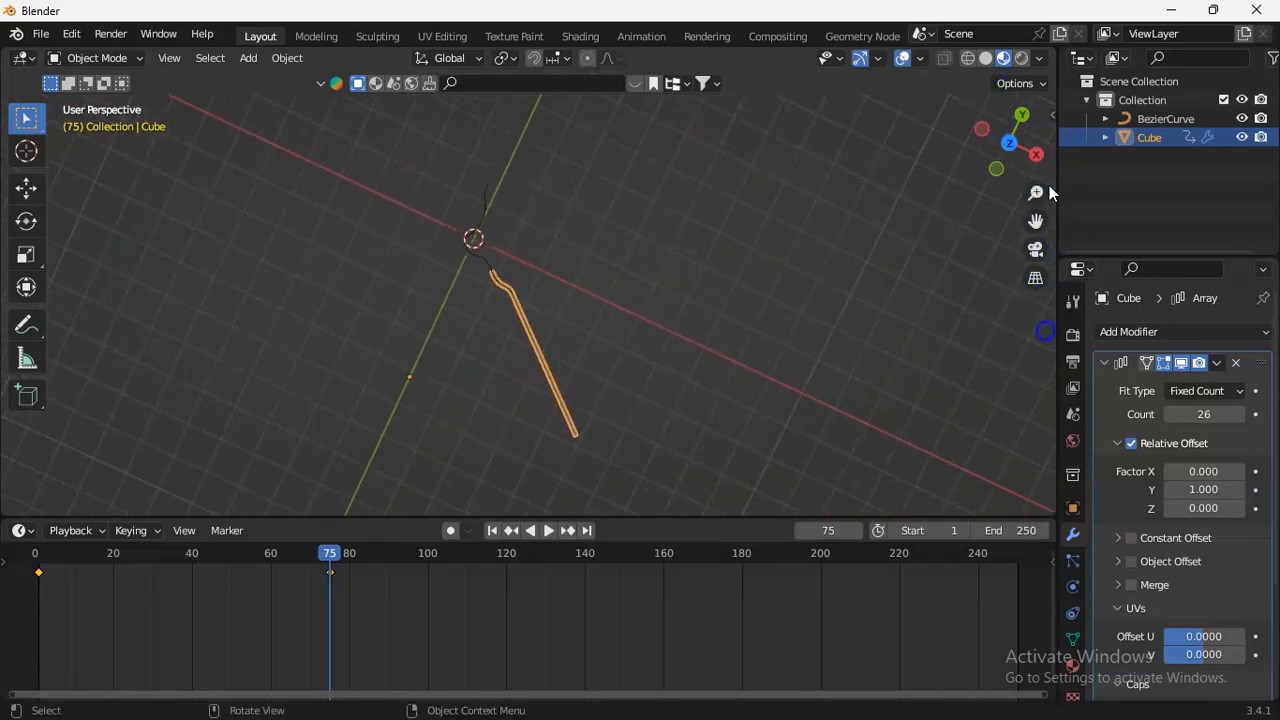
pyautogui.click(1019, 530)
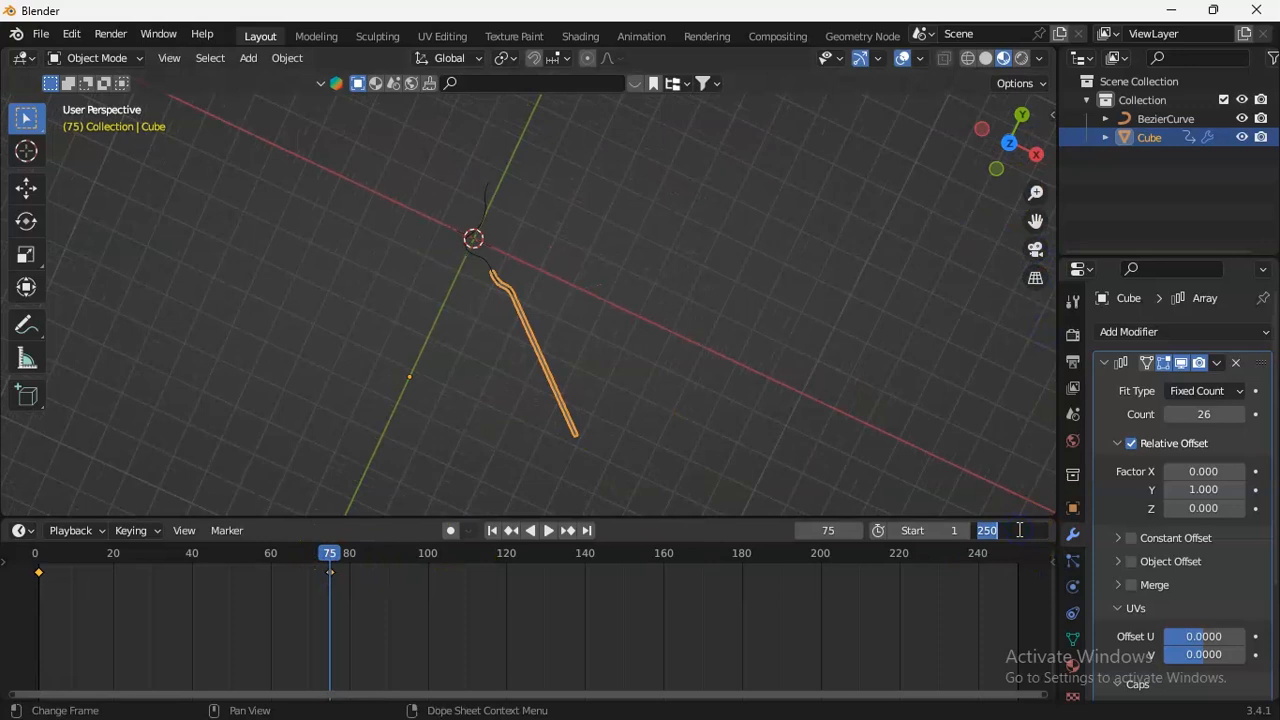
pyautogui.press('Return')
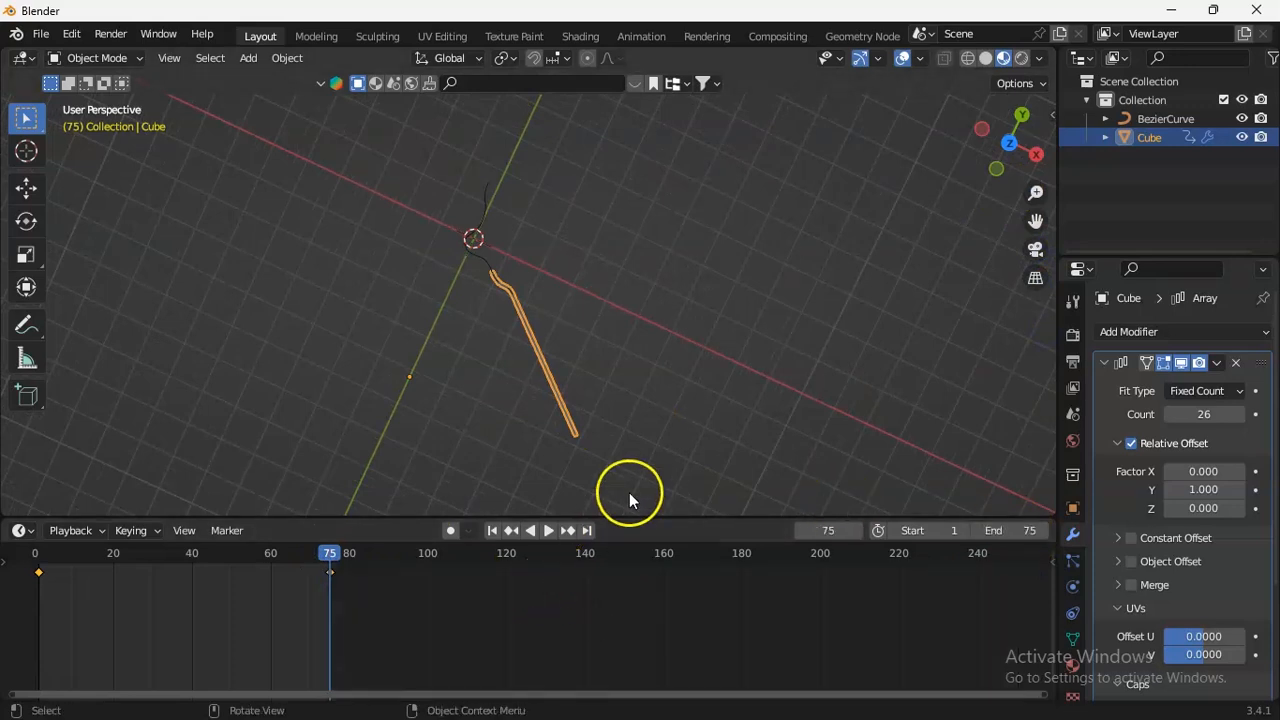
# Play the animation to examine how the road strip travels along the curve.
pyautogui.press('space')
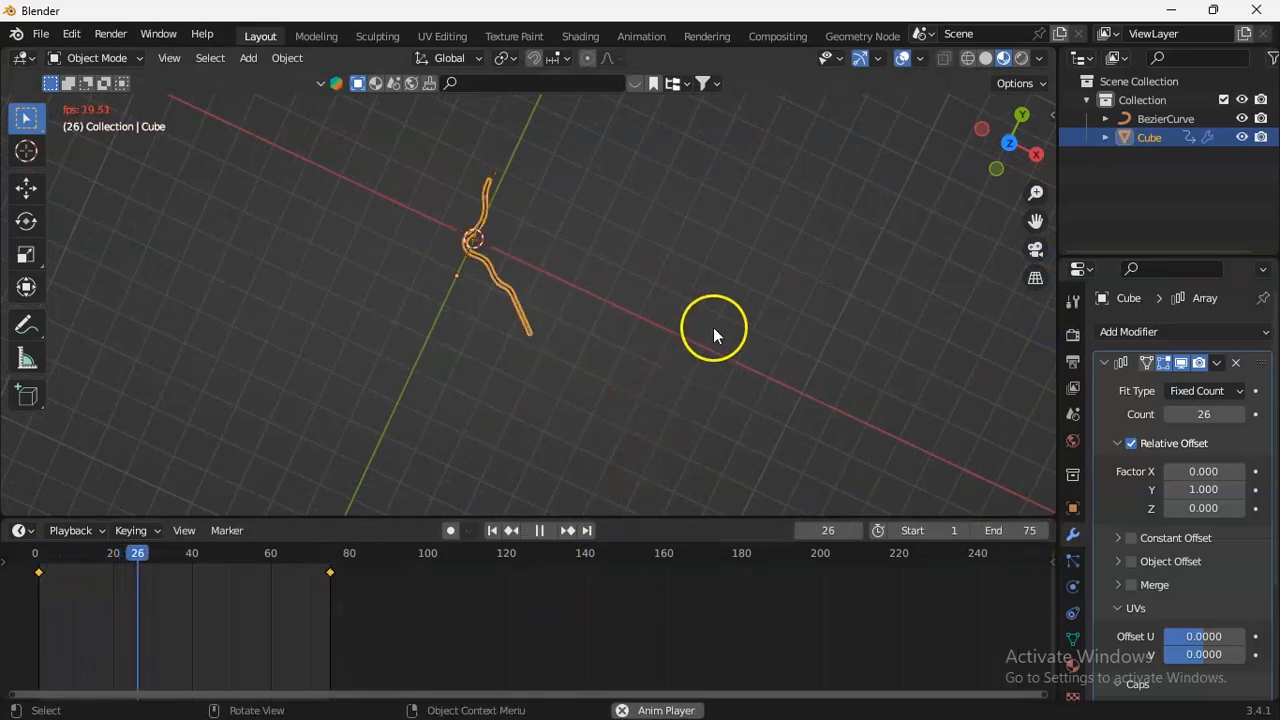
pyautogui.moveTo(1035, 192); pyautogui.dragTo(1035, 160)
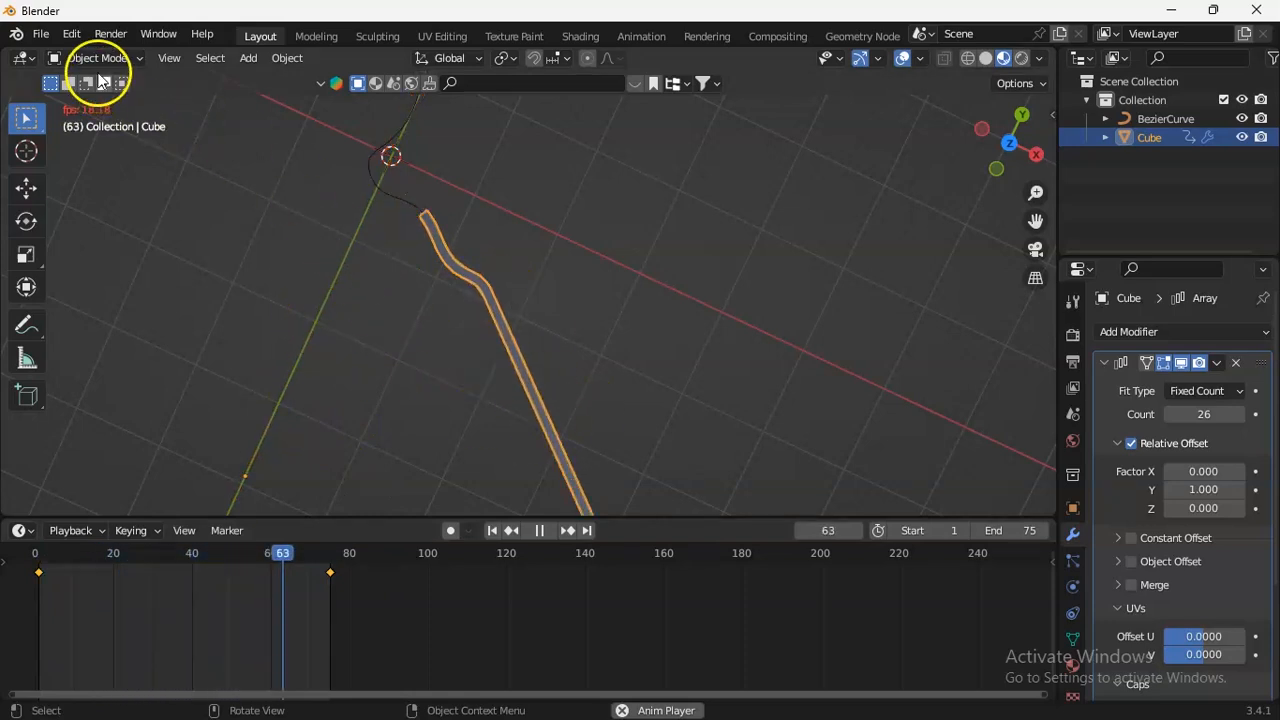
pyautogui.click(251, 180)
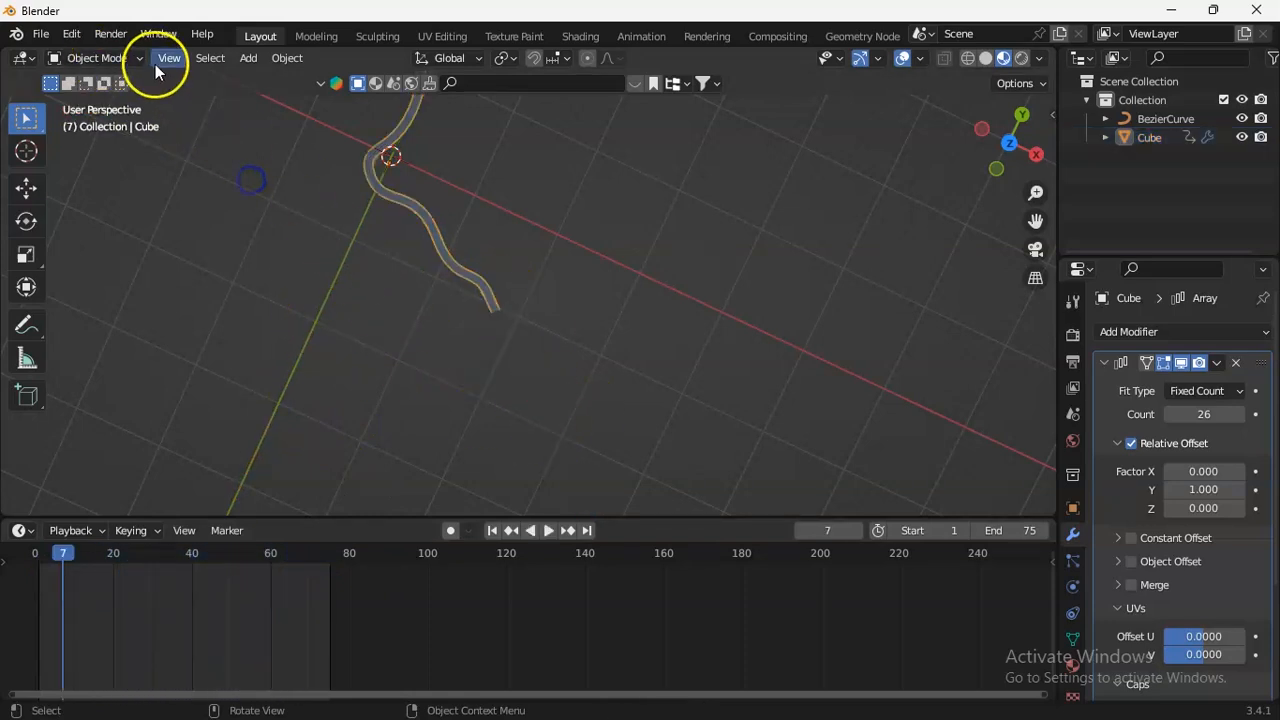
# Confirm Object Mode and reselect the road strip in the viewport.
pyautogui.click(130, 58)
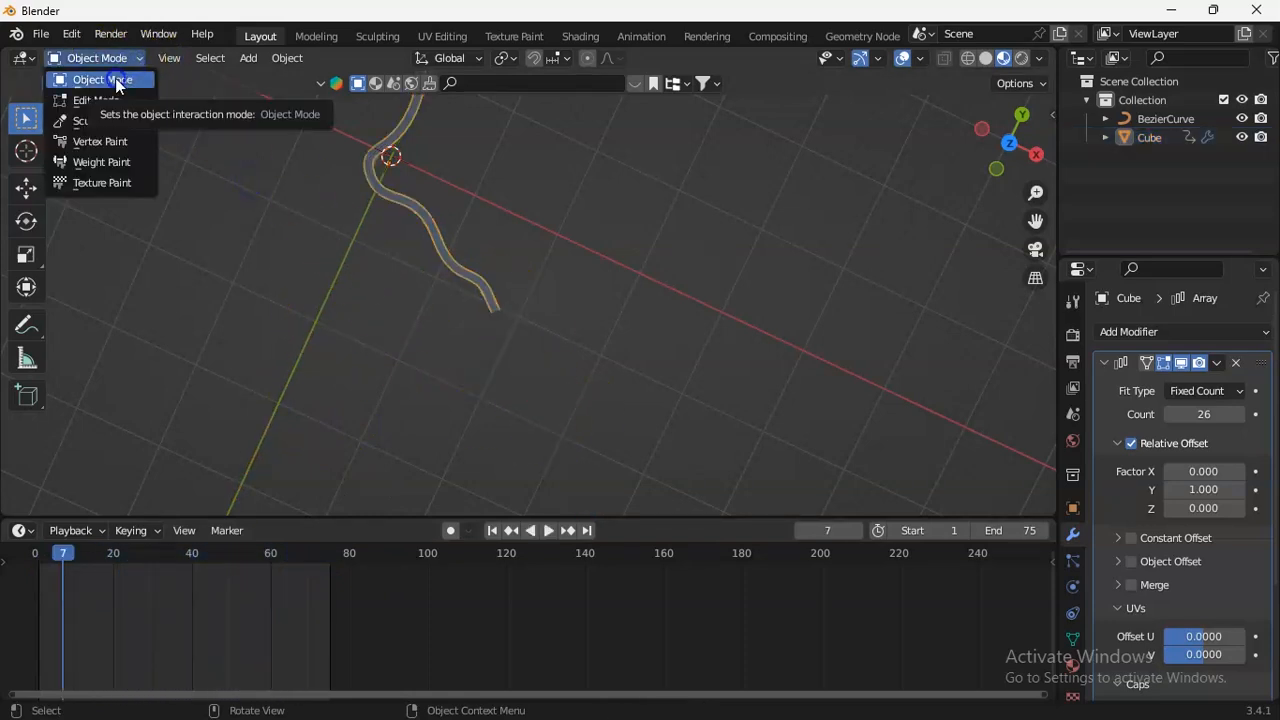
pyautogui.click(115, 78)
pyautogui.click(436, 226)
pyautogui.moveTo(1036, 220); pyautogui.dragTo(1044, 343)
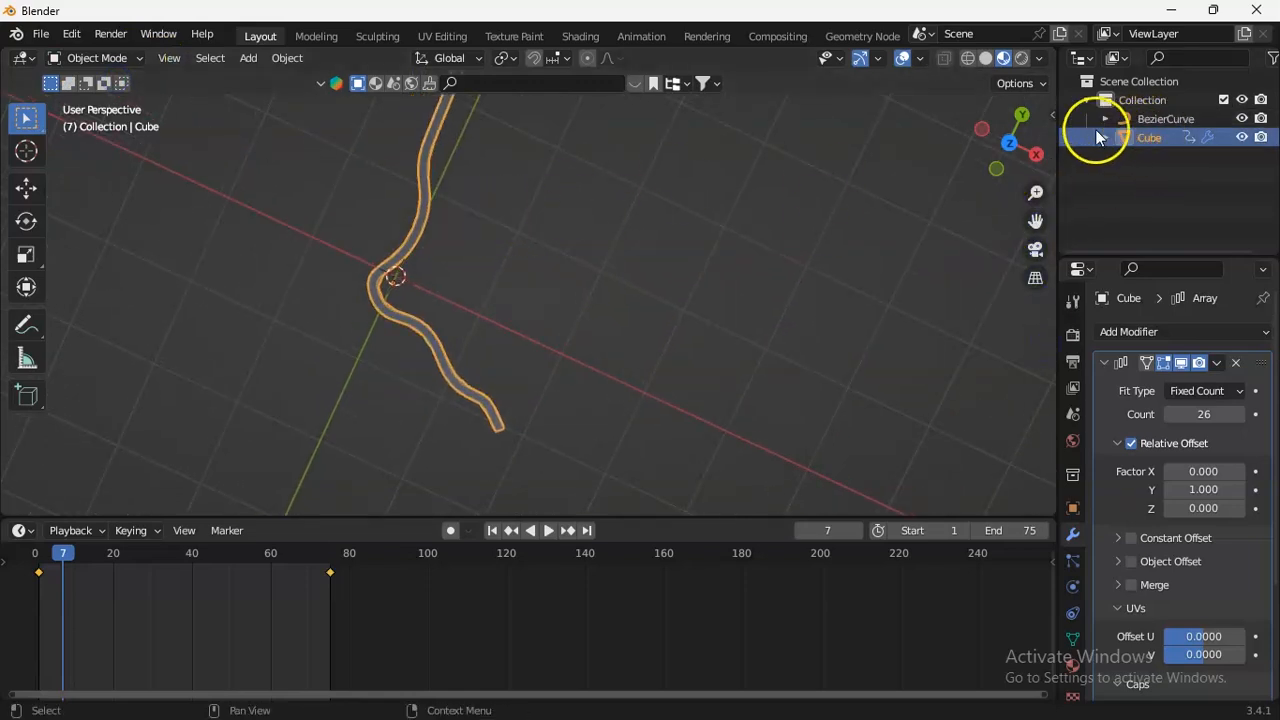
# Hide the collection containing the road and its curve, and collapse it in the outliner.
pyautogui.scroll(-3, 992, 211)
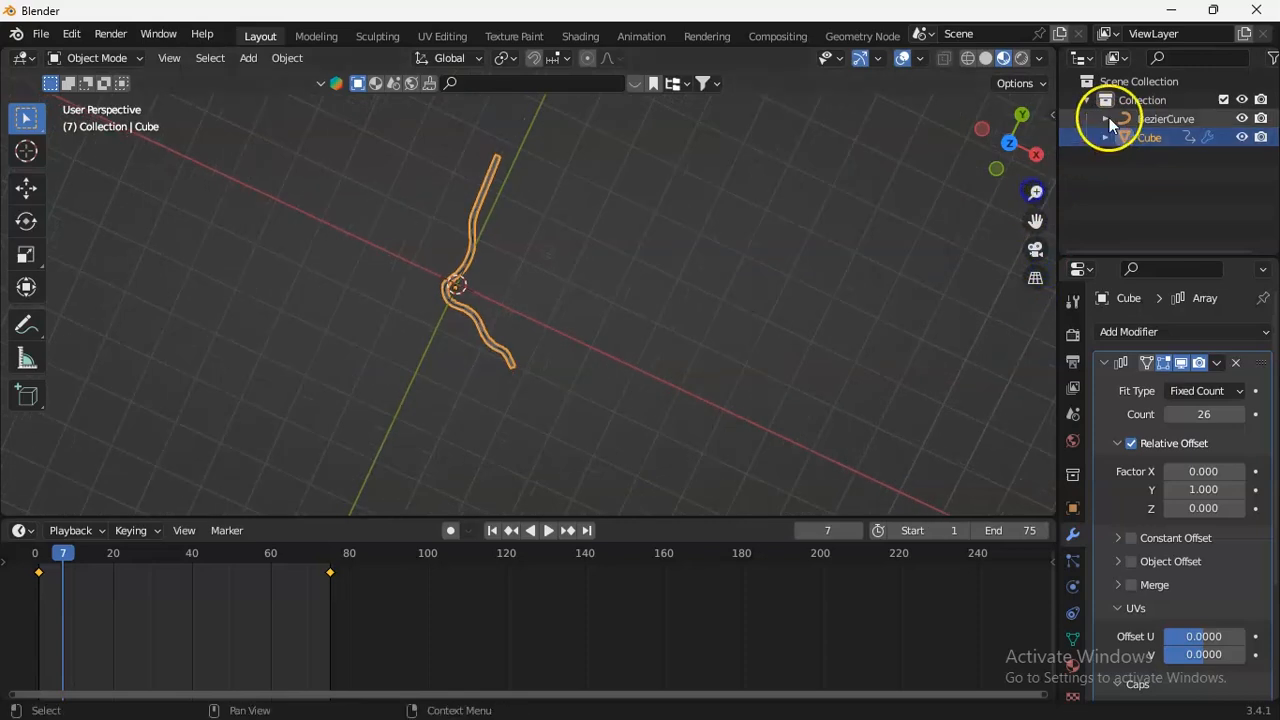
pyautogui.click(1242, 100)
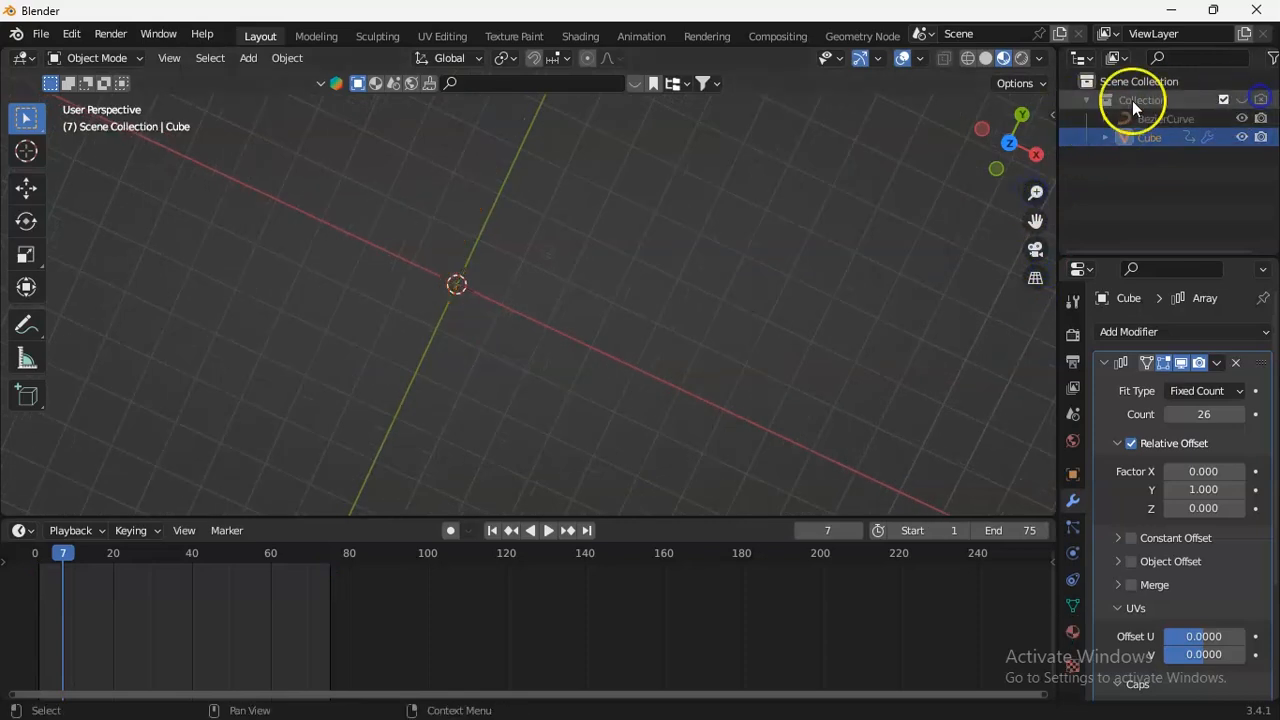
pyautogui.click(1085, 99)
# Create a new scene collection and rename it "Text on Curve".
pyautogui.rightClick(1175, 200)
pyautogui.click(1106, 199)
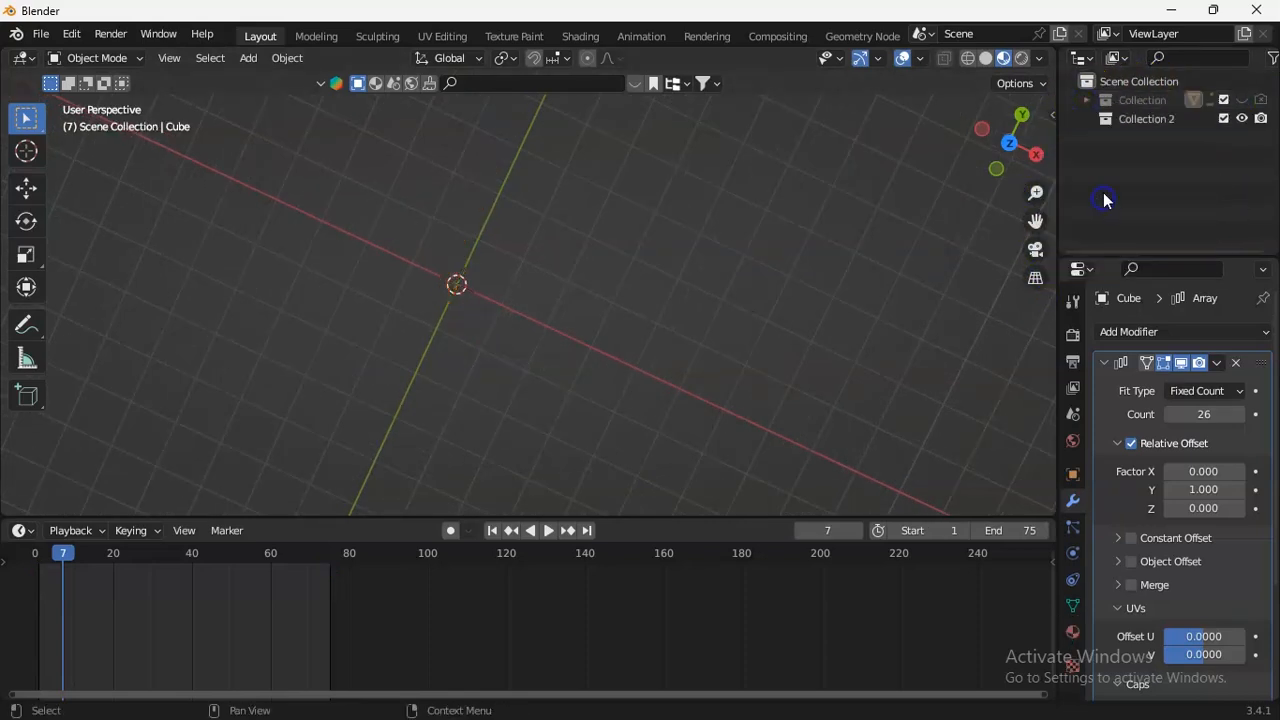
pyautogui.click(1140, 120)
pyautogui.doubleClick(1140, 120)
pyautogui.write('Text on')
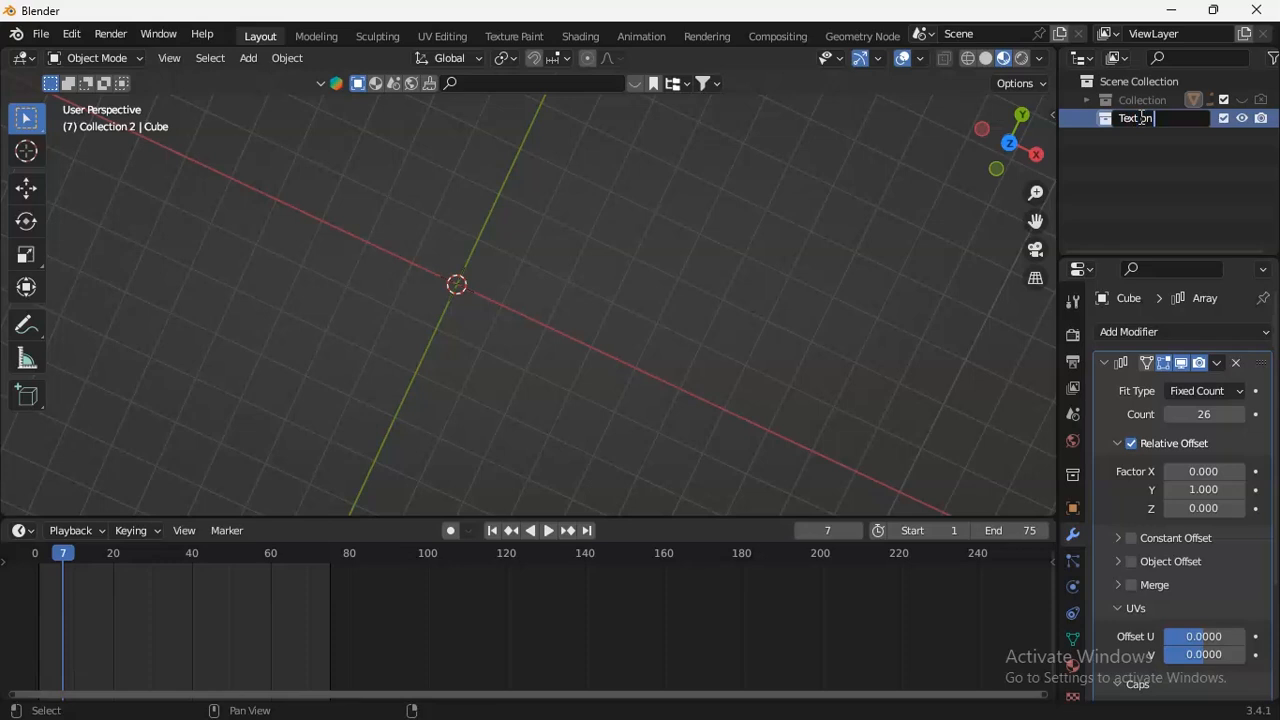
pyautogui.press('Return')
# Add a text object at the world origin inside the "Text on Curve" collection.
pyautogui.moveTo(1034, 198); pyautogui.dragTo(71, 206)
pyautogui.press('KP_3')
pyautogui.moveTo(1003, 134); pyautogui.dragTo(969, 174)
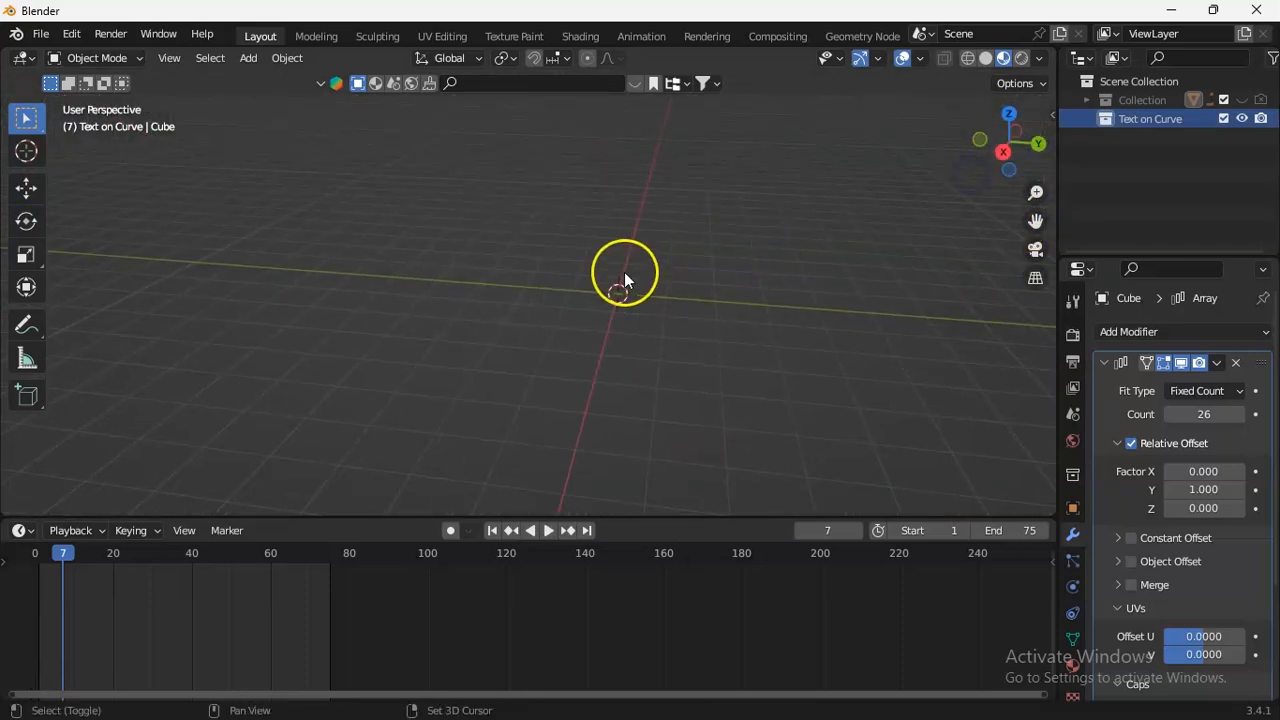
pyautogui.hotkey('shift', 'a')
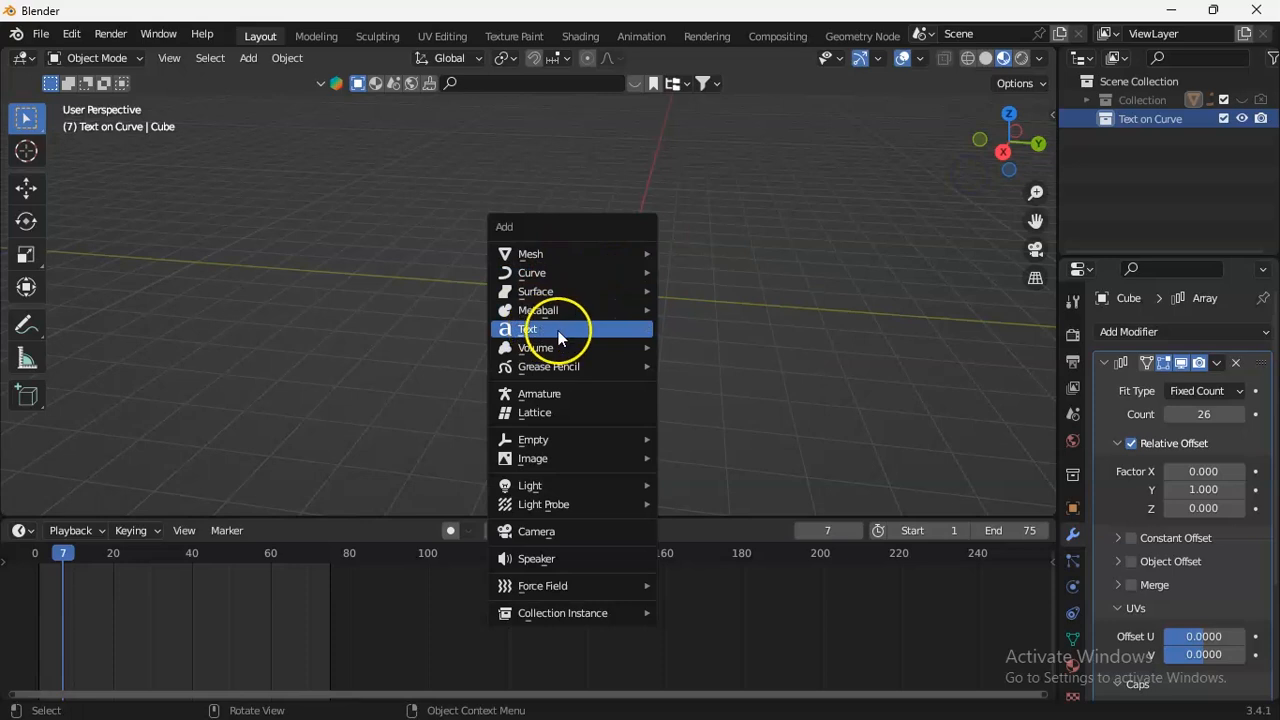
pyautogui.click(557, 334)
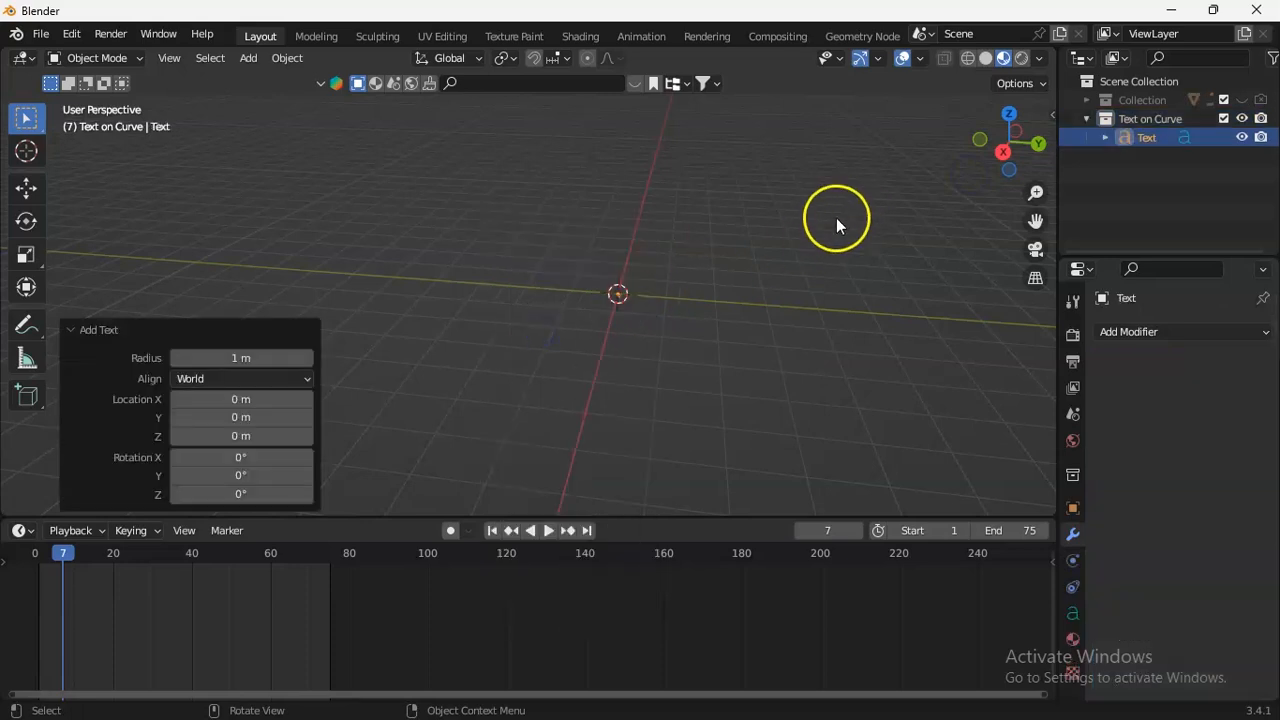
# In top view, replace the text object's wording with "Follow Curve Path" and return to Object Mode.
pyautogui.press('KP_7')
pyautogui.moveTo(1040, 196); pyautogui.dragTo(1040, 150)
pyautogui.moveTo(1039, 214); pyautogui.dragTo(1041, 112)
pyautogui.moveTo(1038, 222); pyautogui.dragTo(840, 240)
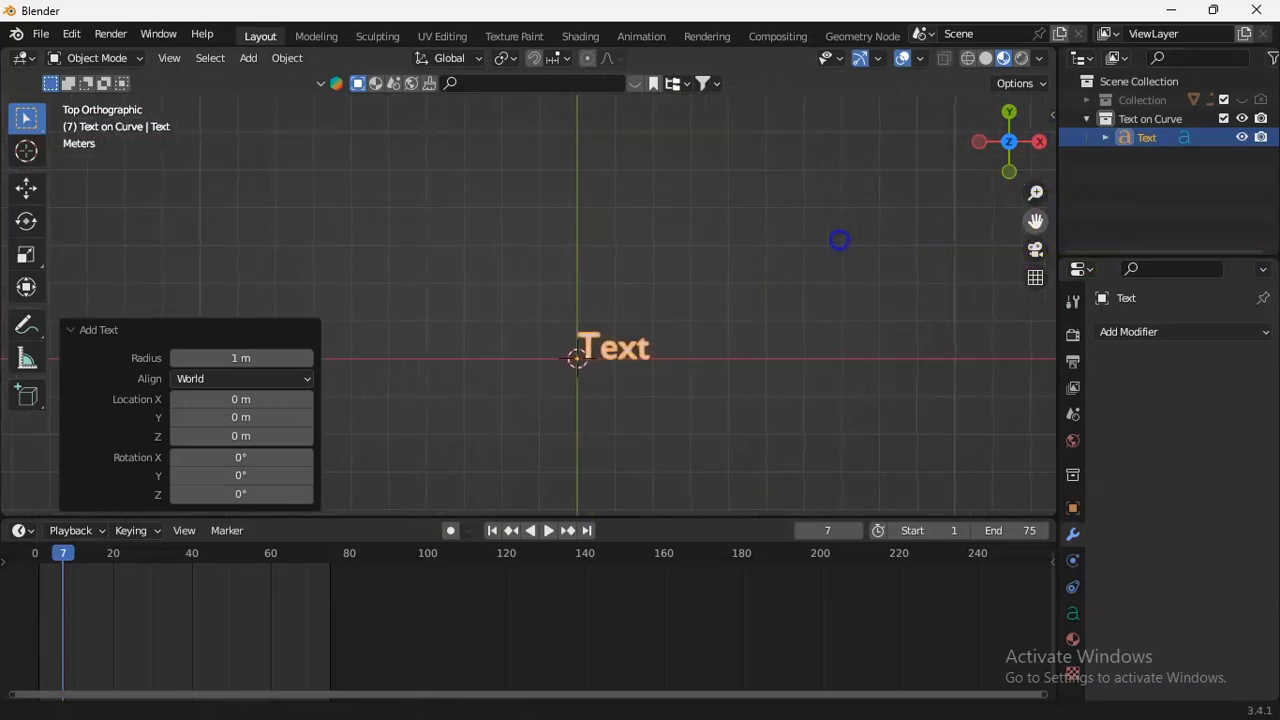
pyautogui.click(110, 58)
pyautogui.click(96, 100)
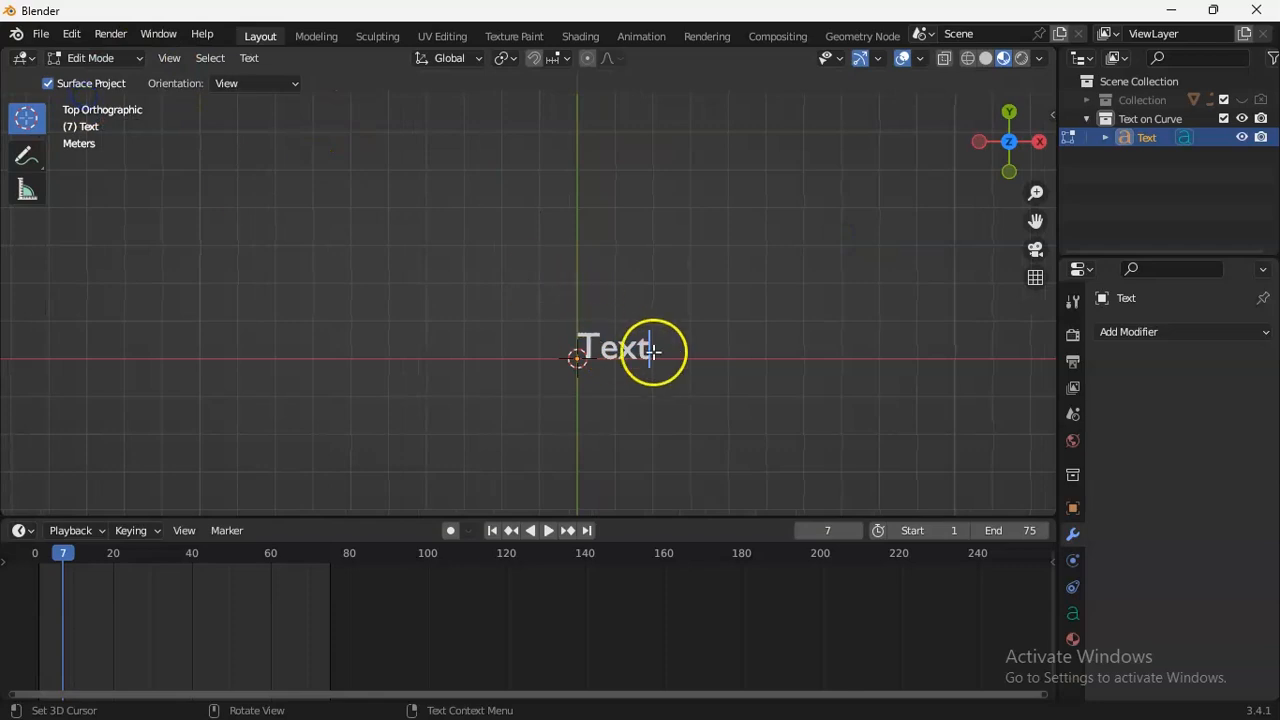
pyautogui.press('BackSpace')
pyautogui.press('BackSpace')
pyautogui.press('BackSpace')
pyautogui.press('BackSpace')
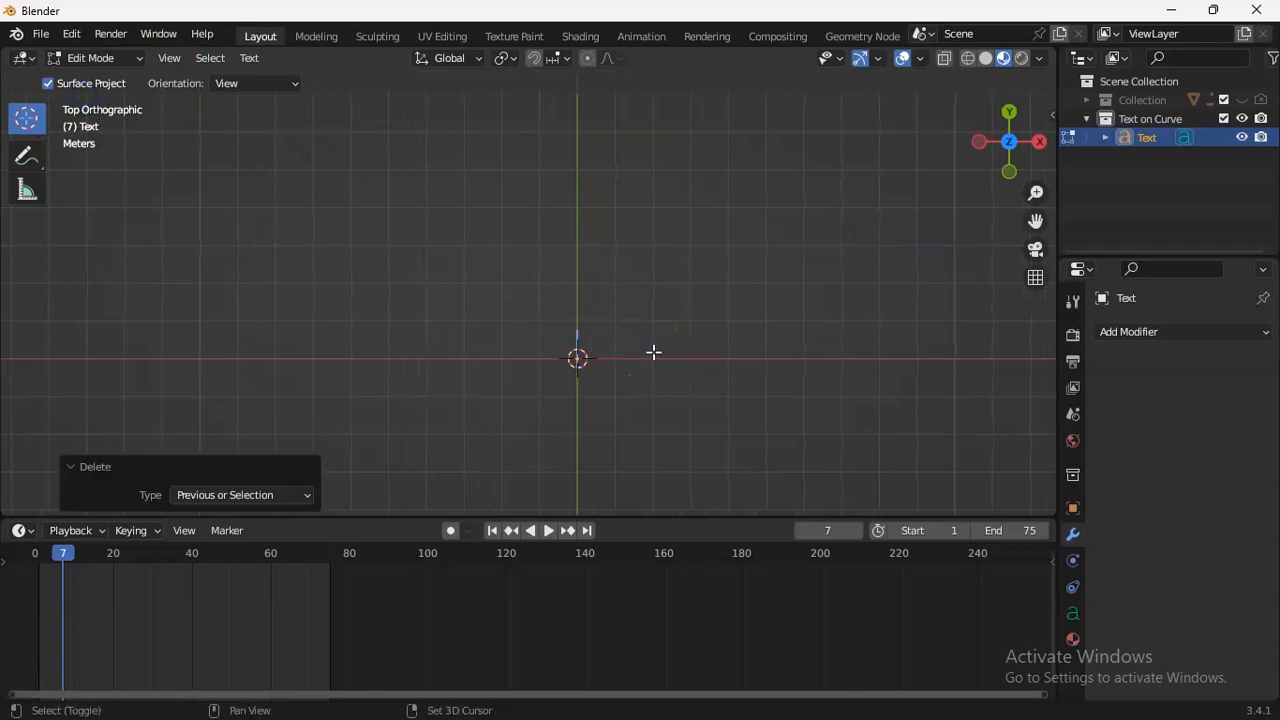
pyautogui.write('Follo')
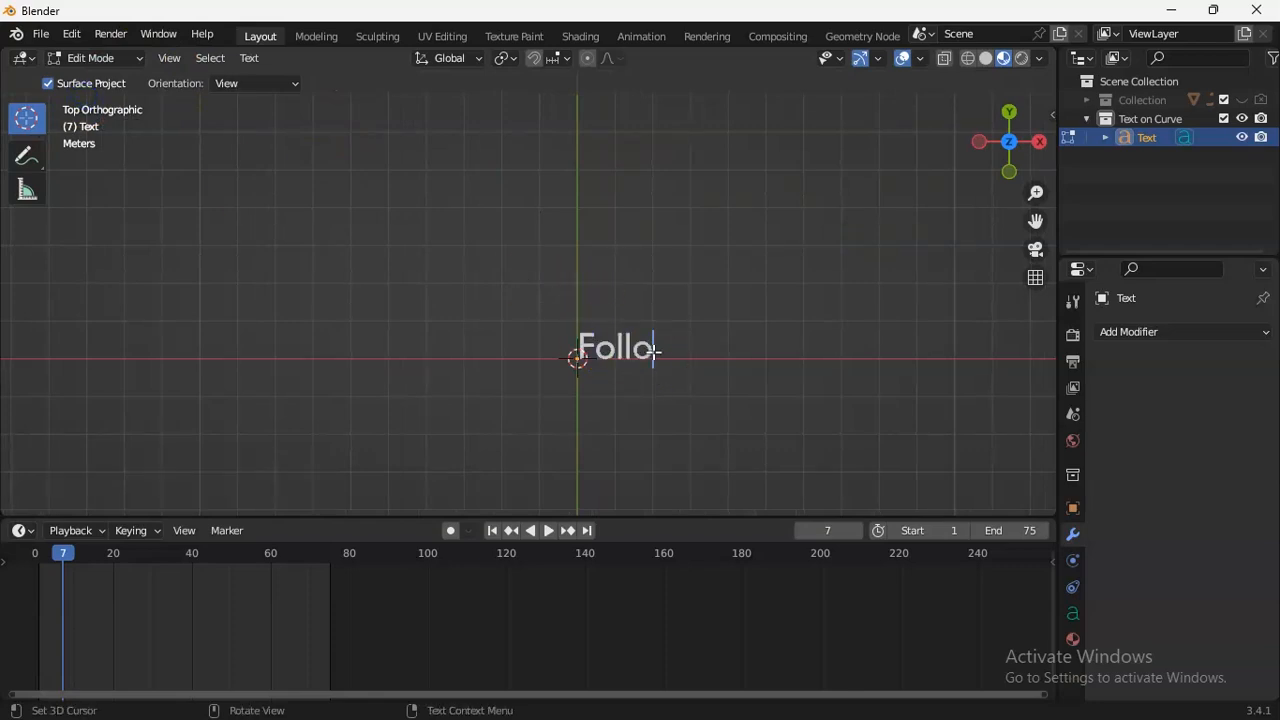
pyautogui.write('w C')
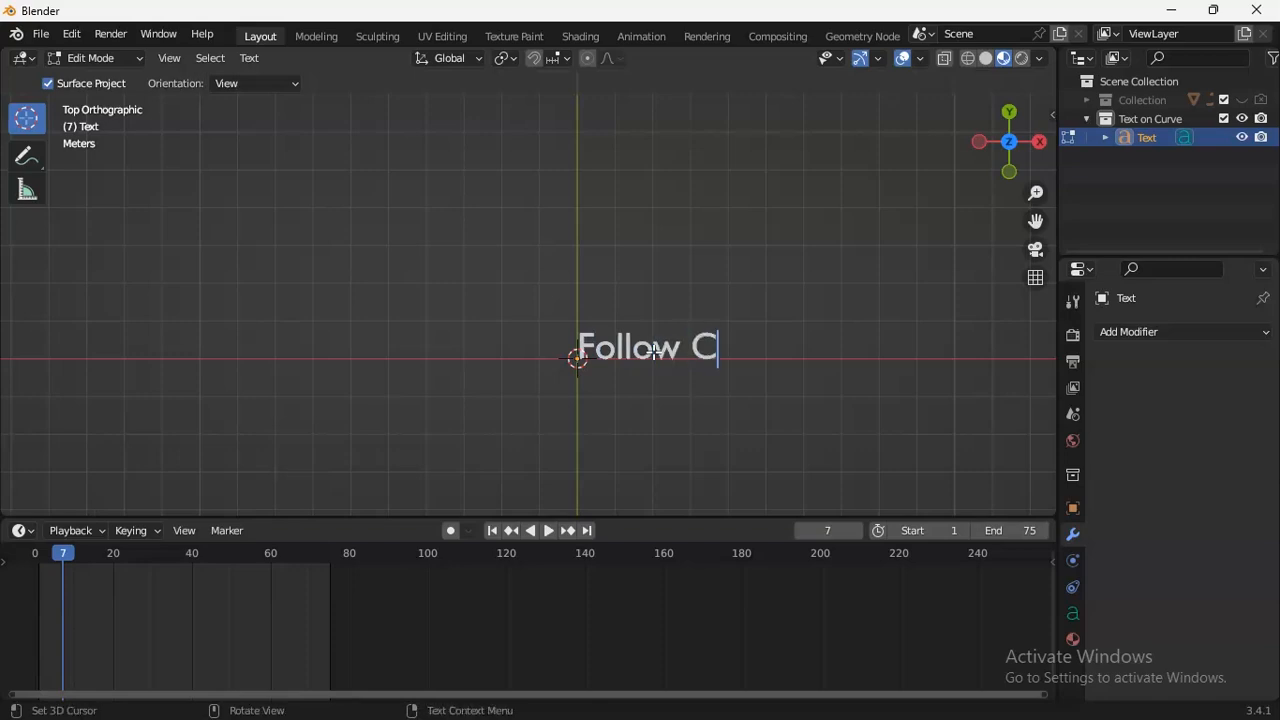
pyautogui.write('urve Path')
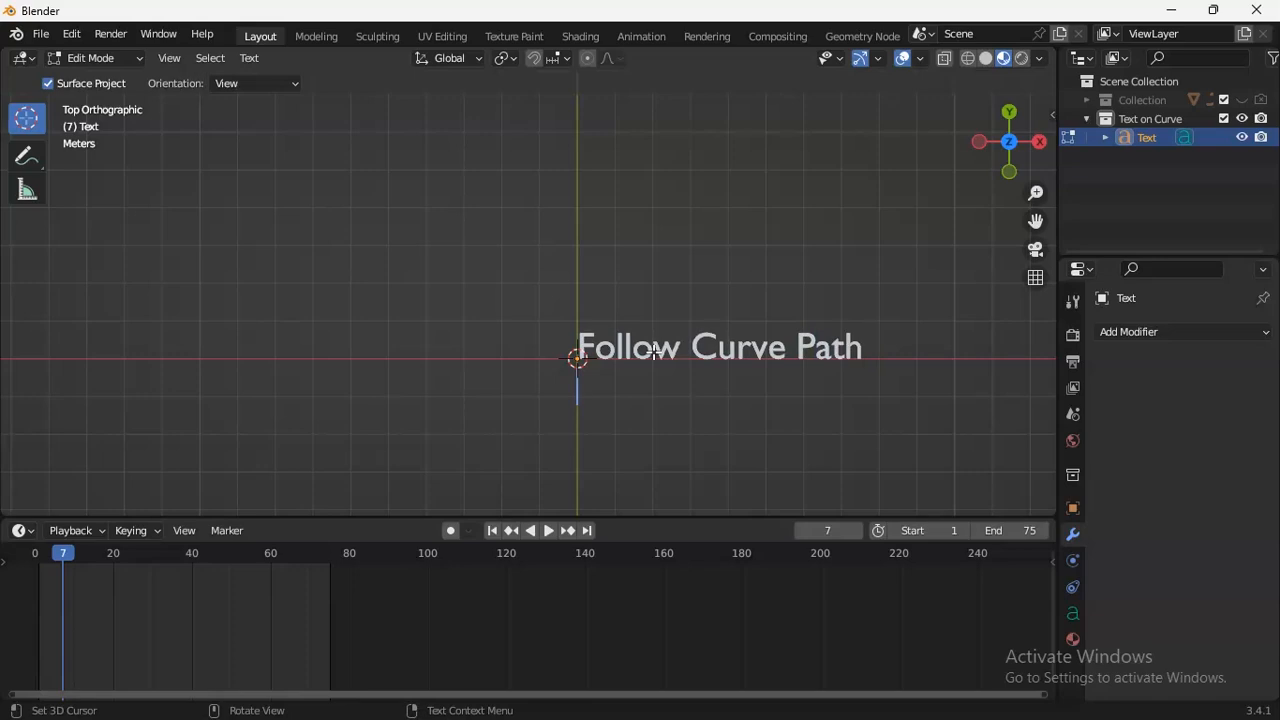
pyautogui.press('BackSpace')
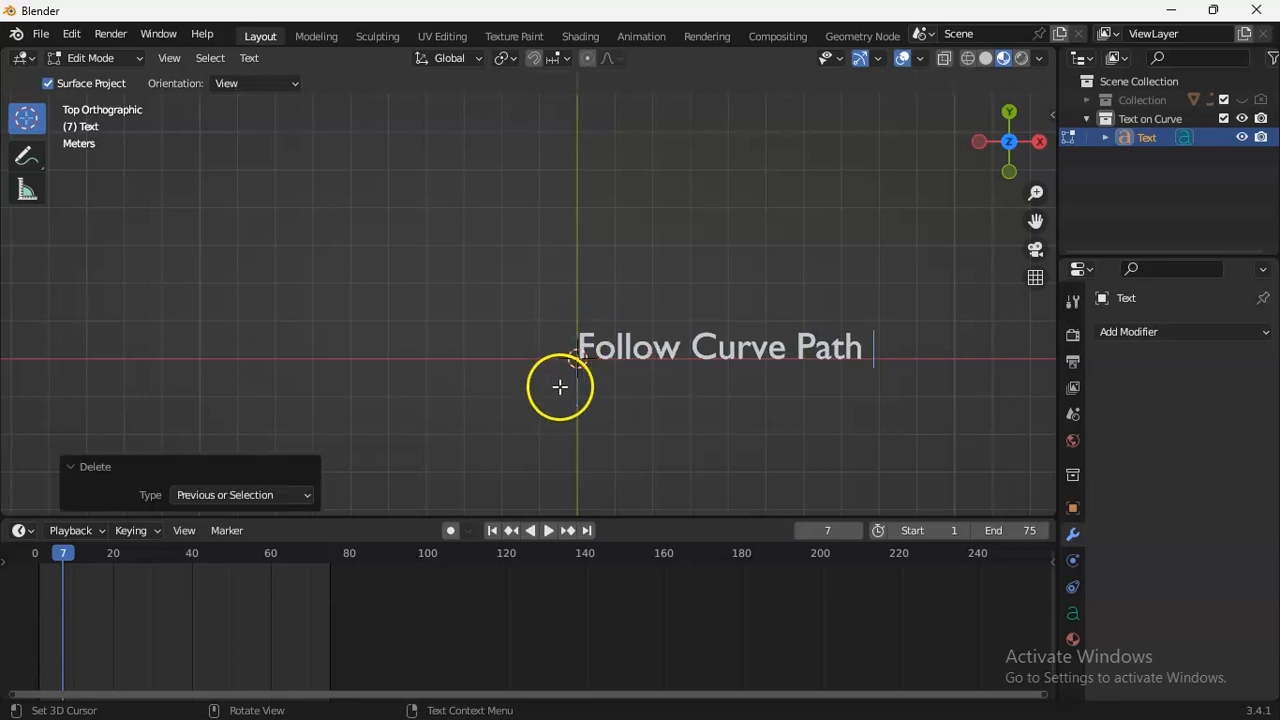
pyautogui.click(100, 58)
pyautogui.click(104, 80)
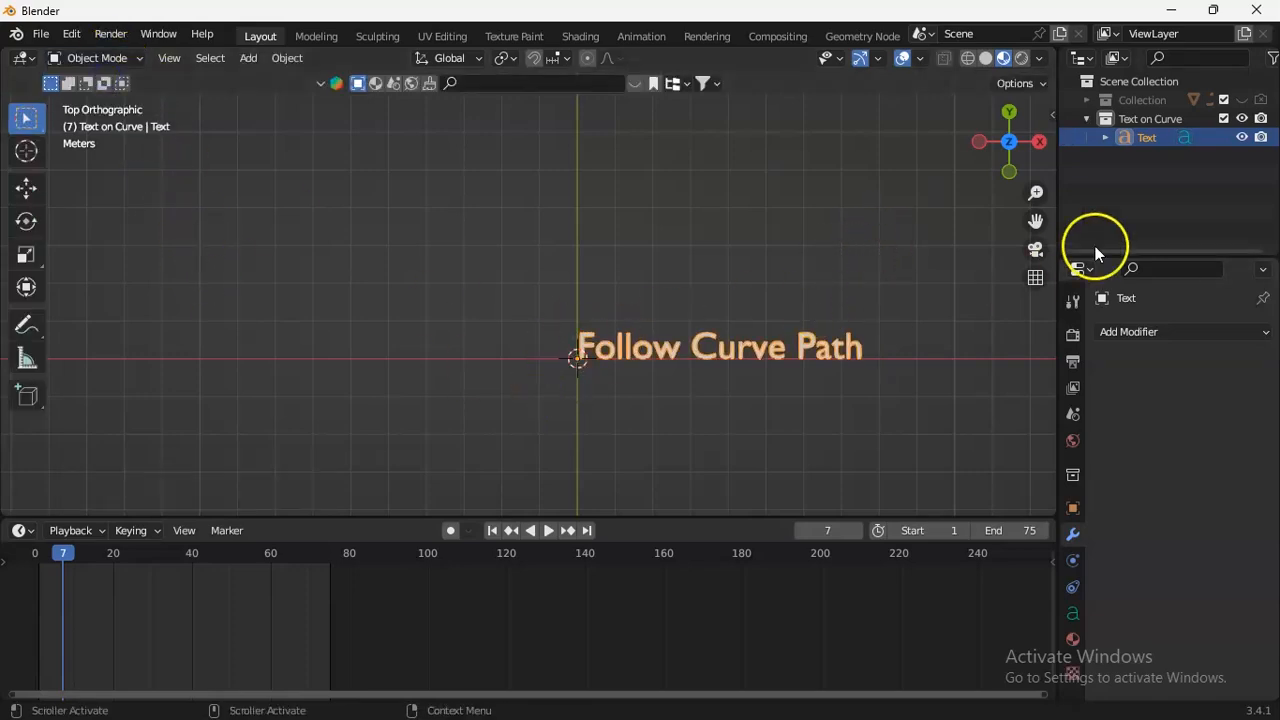
# Add a Bezier curve at the world origin over the text.
pyautogui.hotkey('shift', 'a')
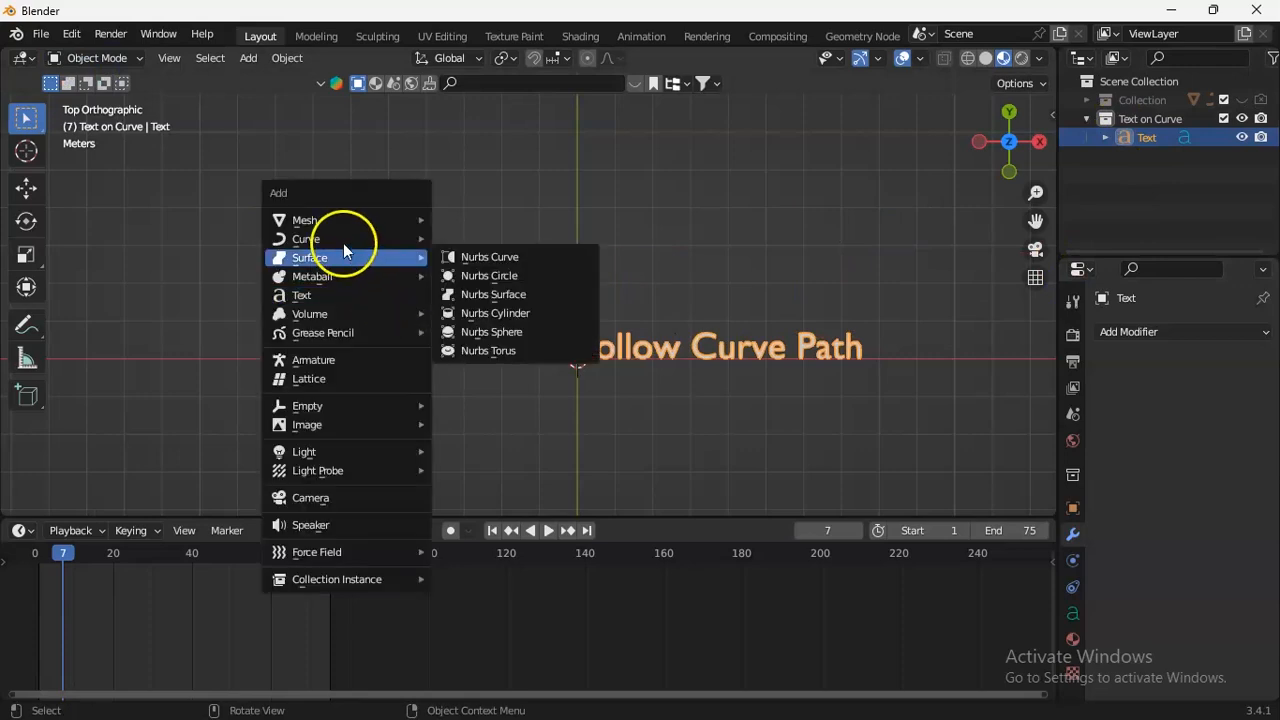
pyautogui.moveTo(342, 240)
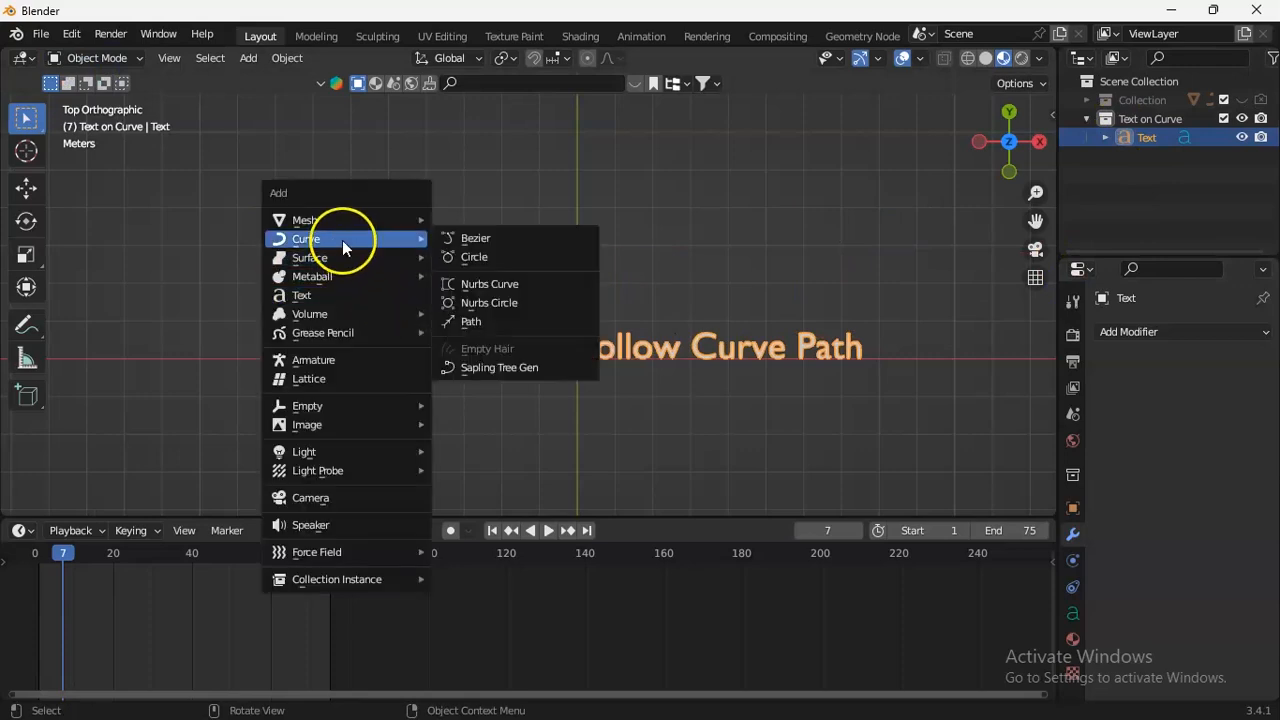
pyautogui.click(479, 242)
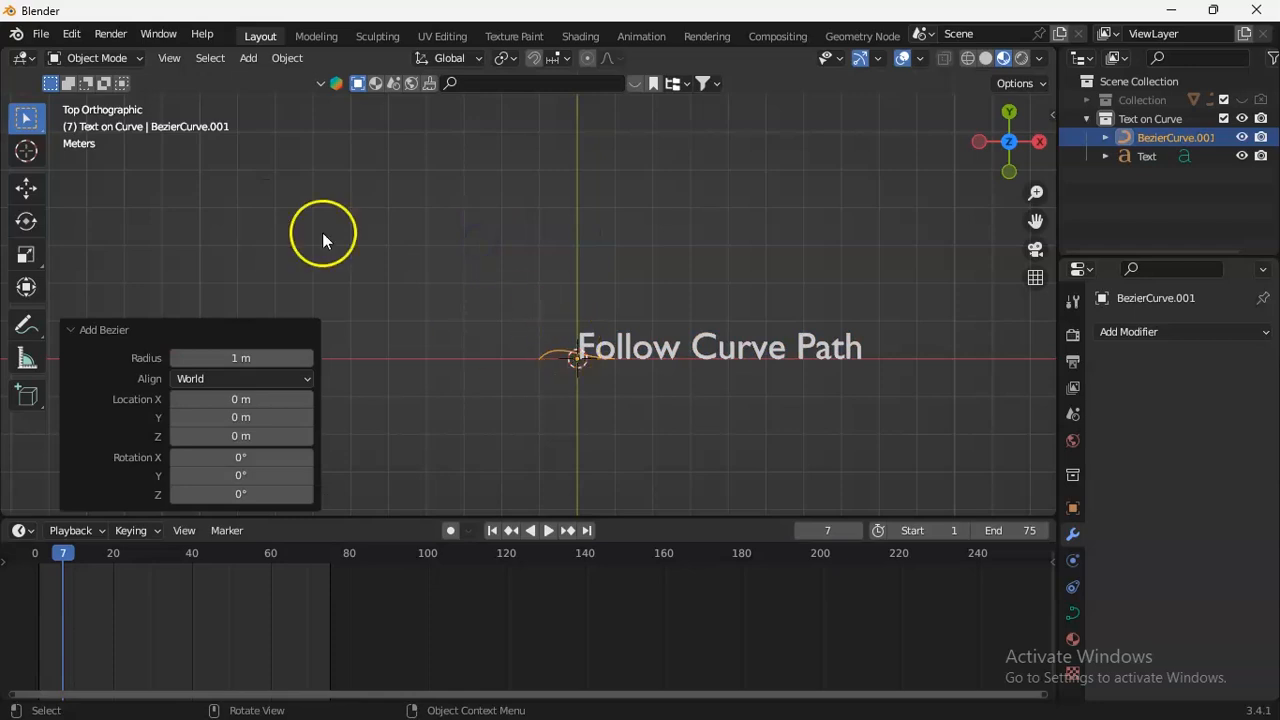
# In the curve's Edit Mode, lengthen the start point's upper handle upward to make a steeper first arch.
pyautogui.click(90, 58)
pyautogui.click(121, 58)
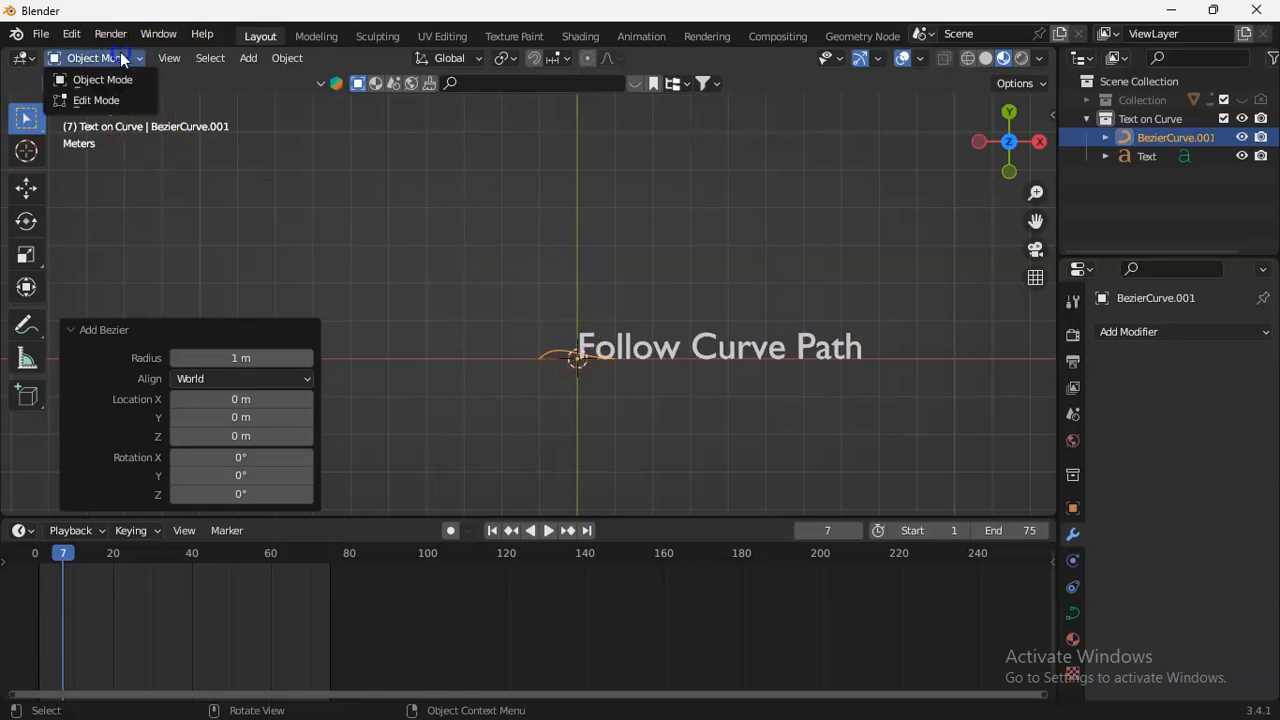
pyautogui.click(96, 100)
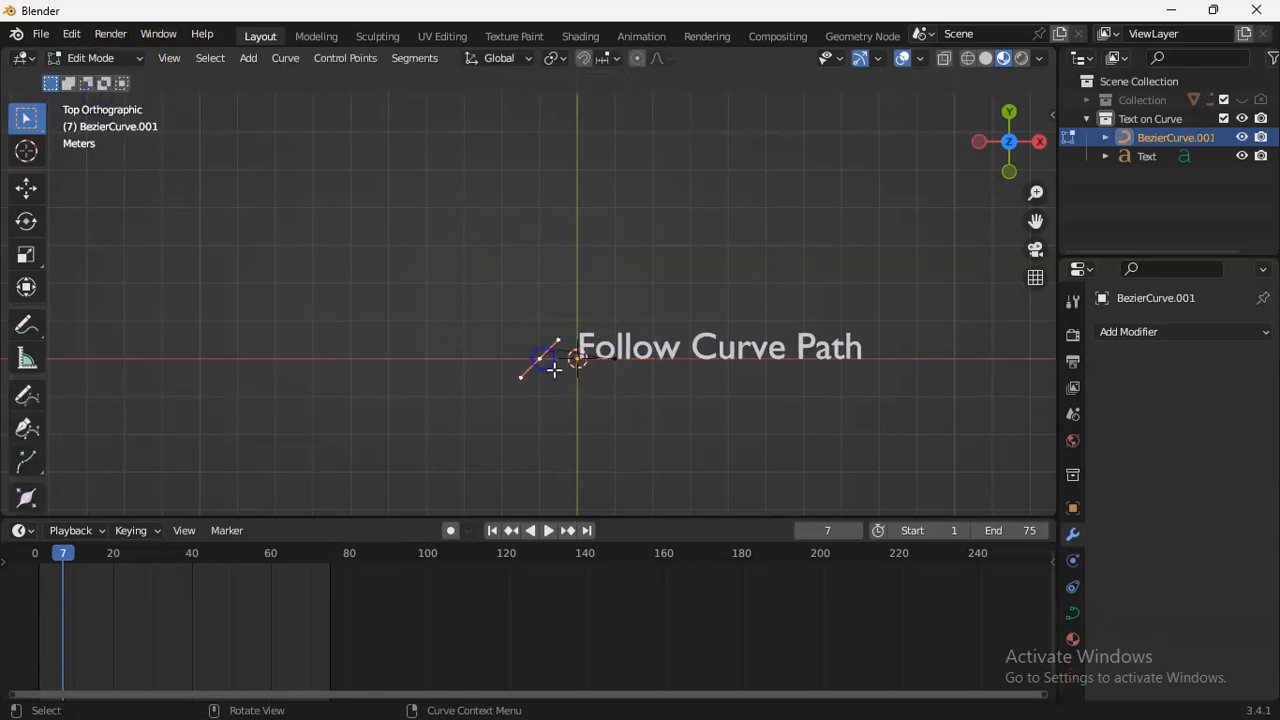
pyautogui.moveTo(549, 328); pyautogui.dragTo(552, 340)
pyautogui.press('g')
pyautogui.click(577, 283)
# Move the curve's end point about 2.86 m along the global X axis.
pyautogui.click(616, 359)
pyautogui.press('g')
pyautogui.press('x')
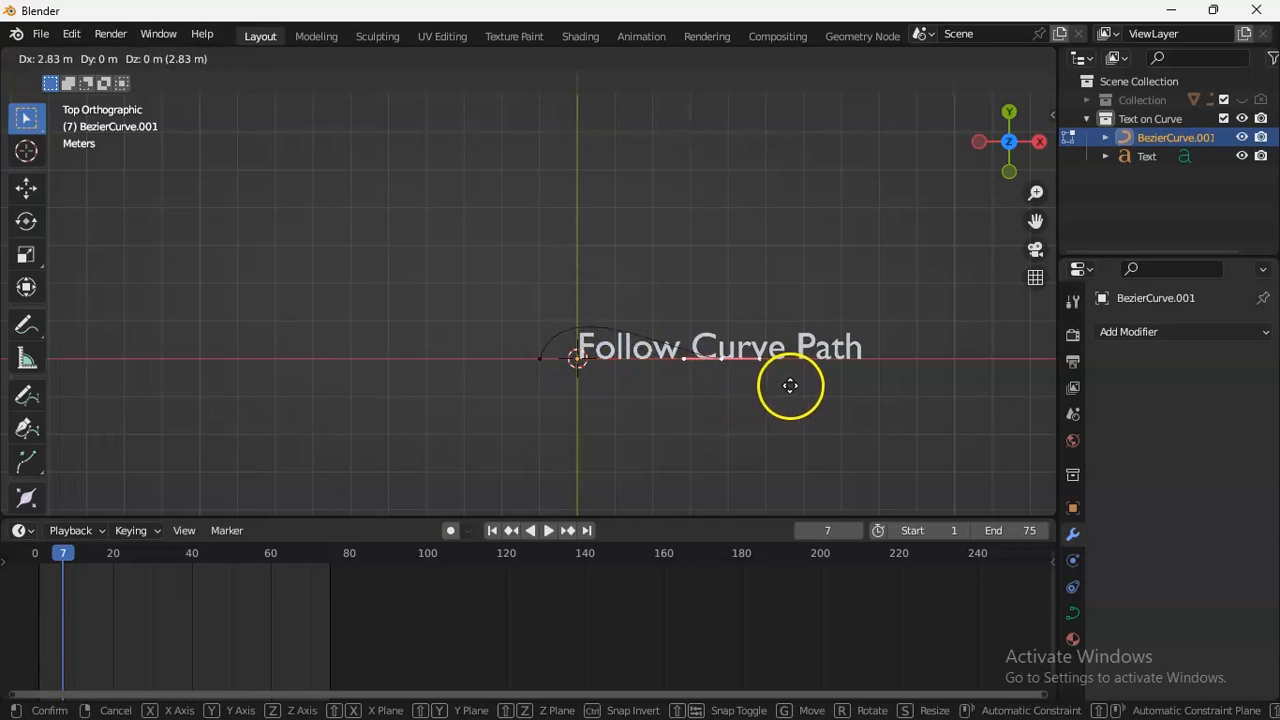
pyautogui.click(790, 385)
# Extrude the curve's end twice, by about 4.32 m X and 1.56 m Y, then 2.98 m X and -1.44 m Y.
pyautogui.press('e')
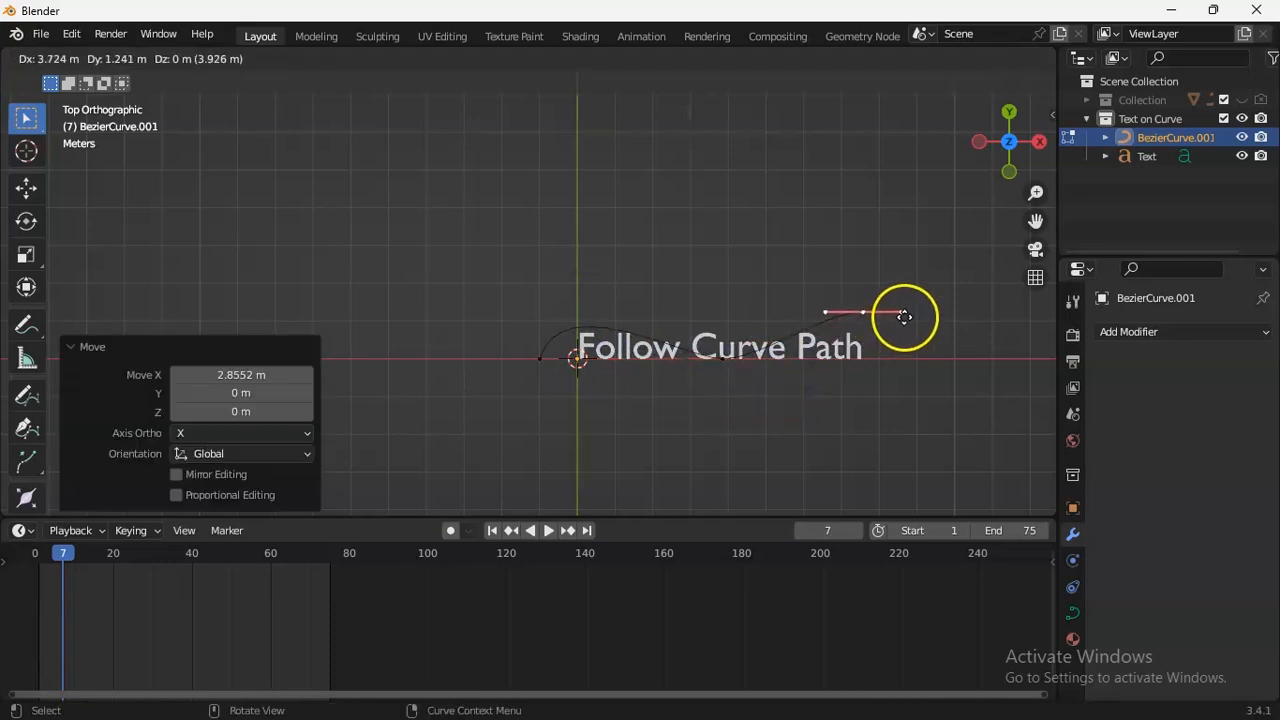
pyautogui.click(927, 305)
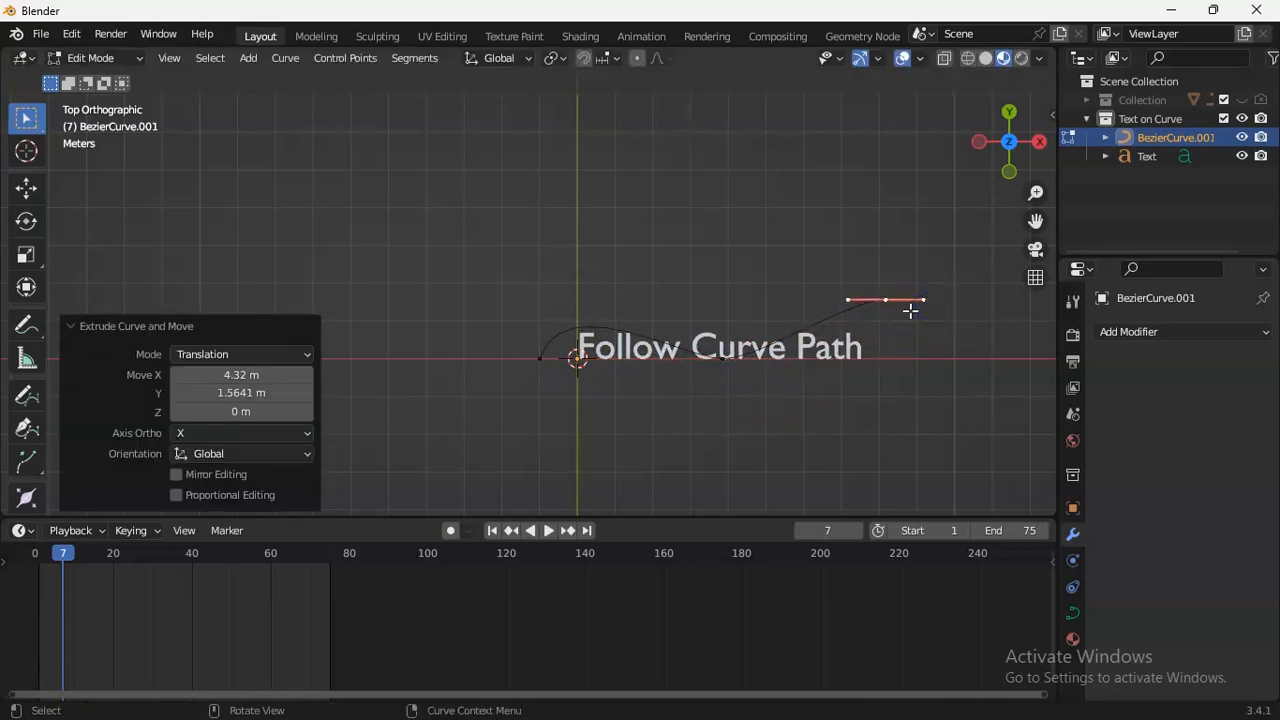
pyautogui.press('e')
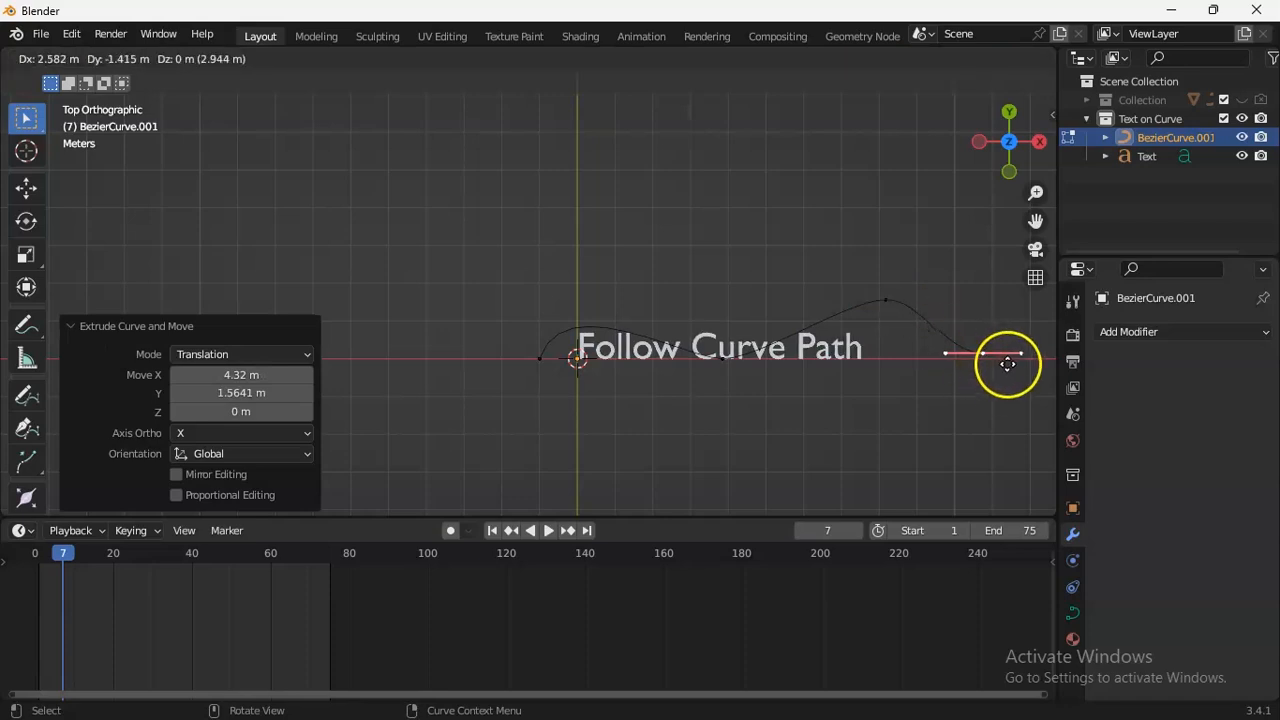
pyautogui.click(1022, 360)
pyautogui.moveTo(1036, 238); pyautogui.dragTo(837, 211)
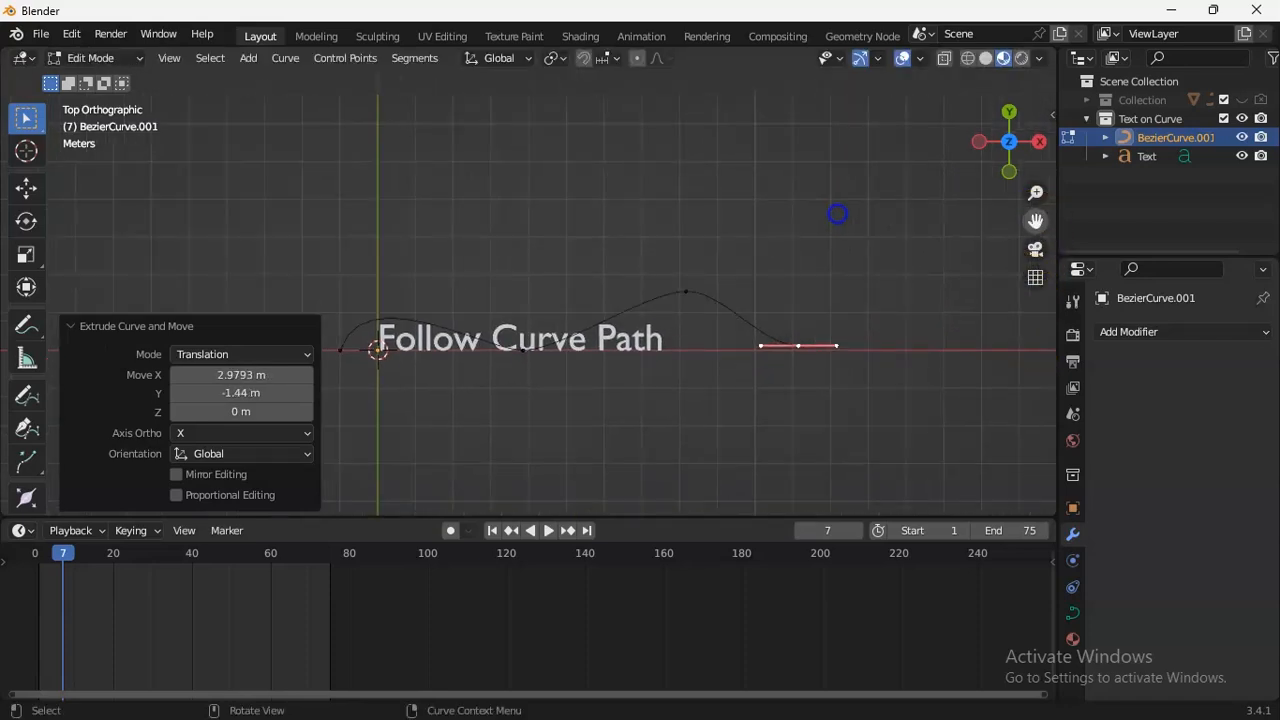
# Move the curve's start point about 1.5 m in the negative X direction and return to Object Mode.
pyautogui.click(327, 344)
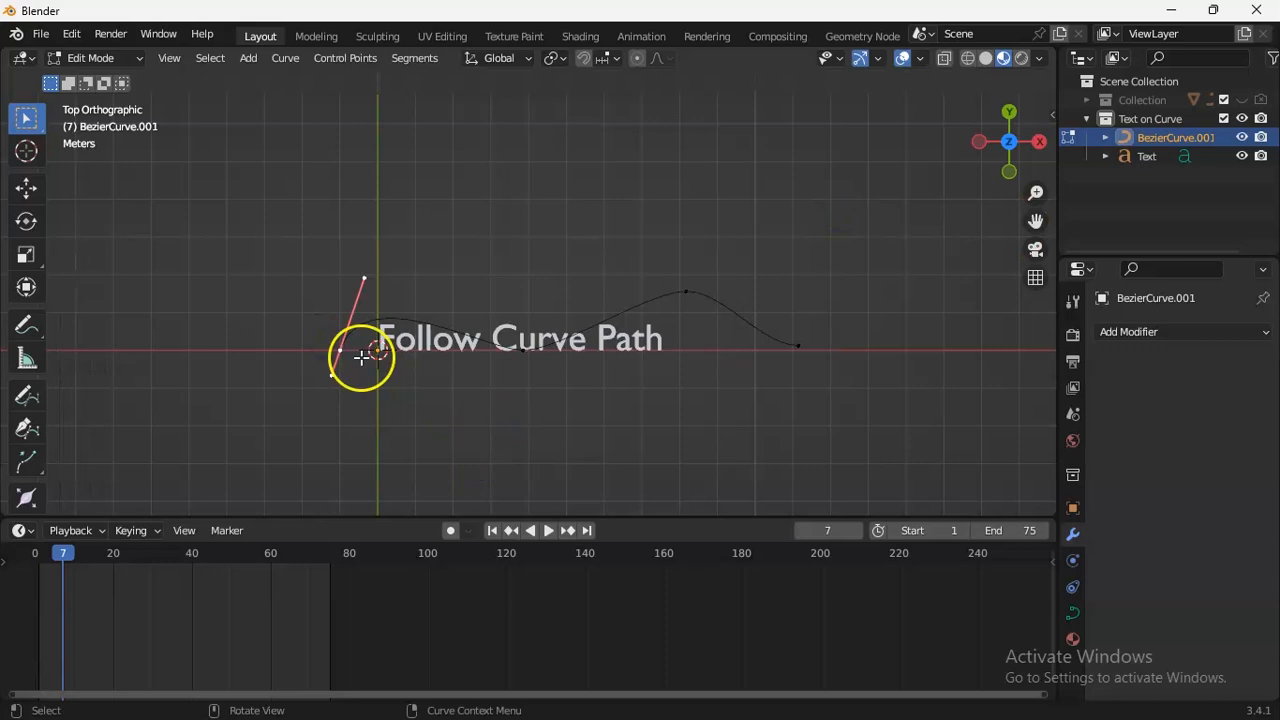
pyautogui.press('g')
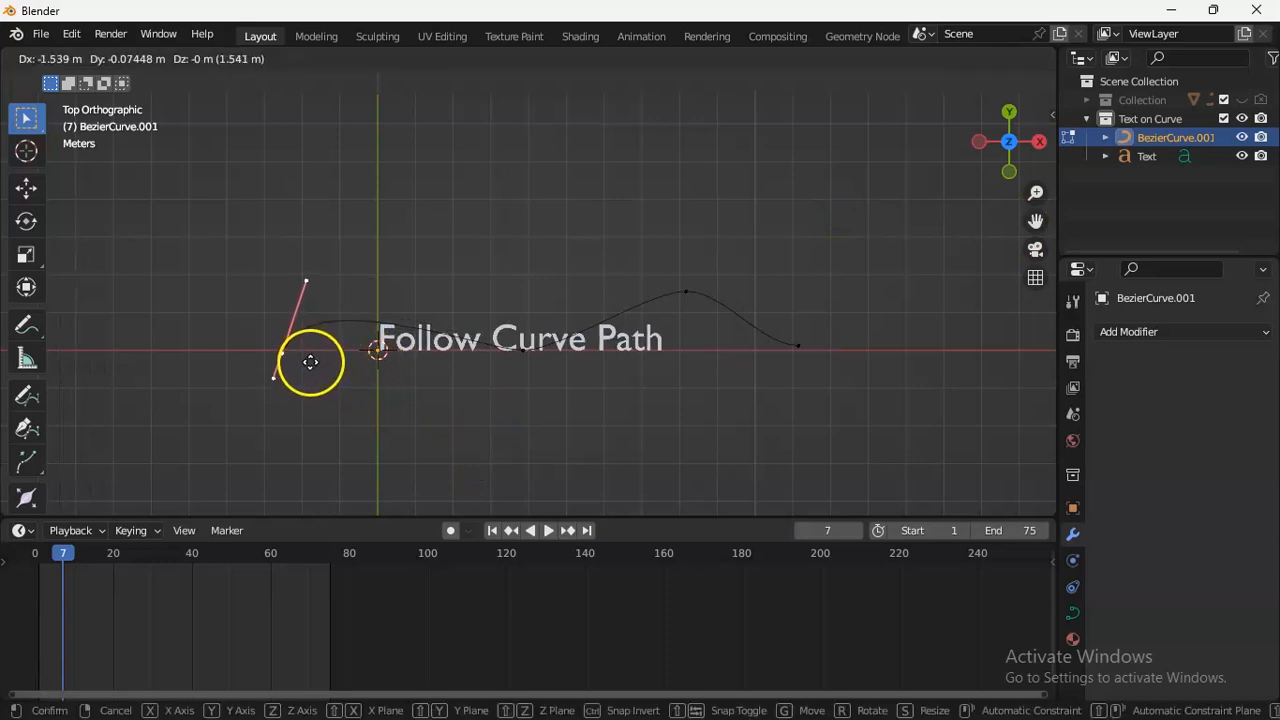
pyautogui.click(309, 364)
pyautogui.click(95, 58)
pyautogui.click(100, 80)
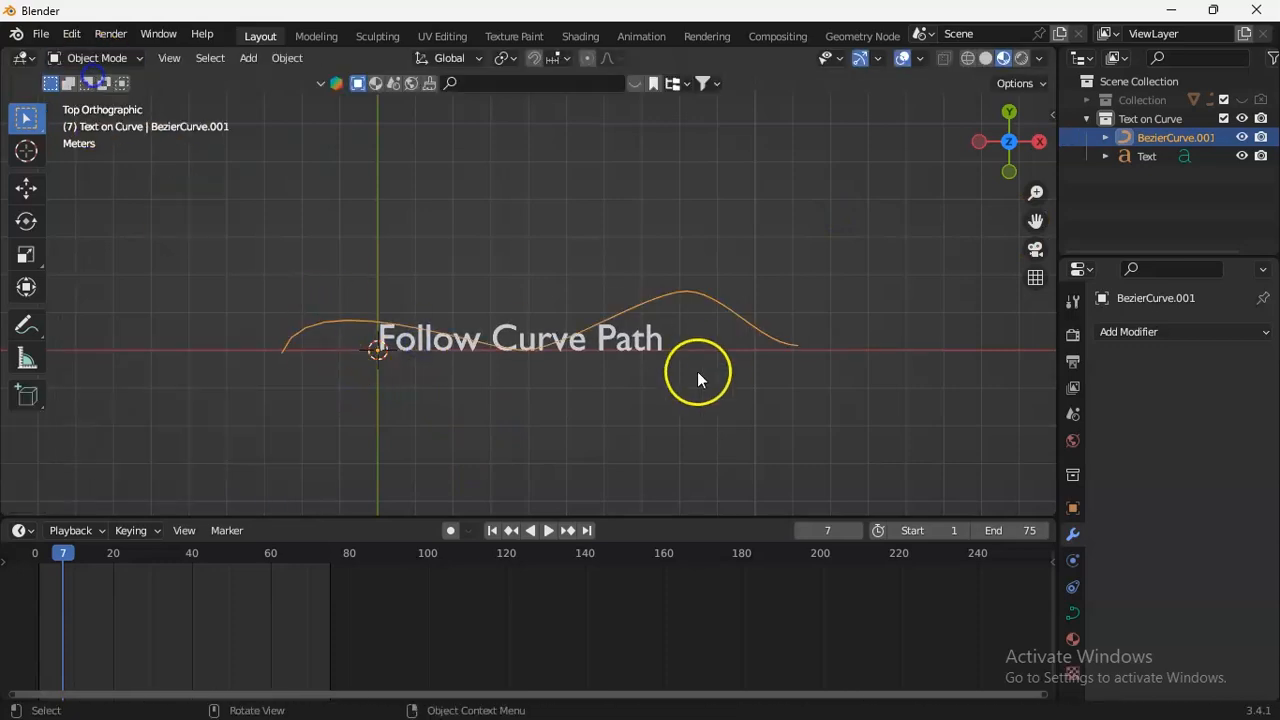
# Add a Curve modifier to the "Follow Curve Path" text with the new Bezier curve as its curve object.
pyautogui.click(582, 345)
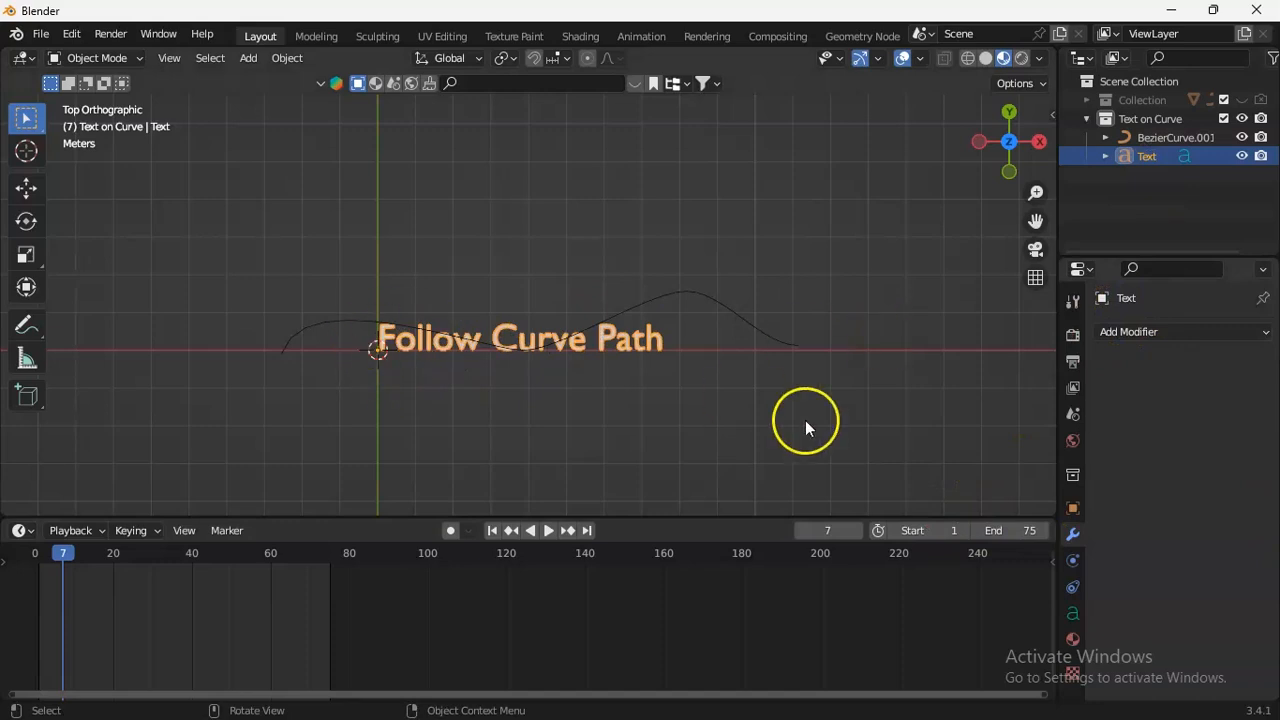
pyautogui.click(556, 341)
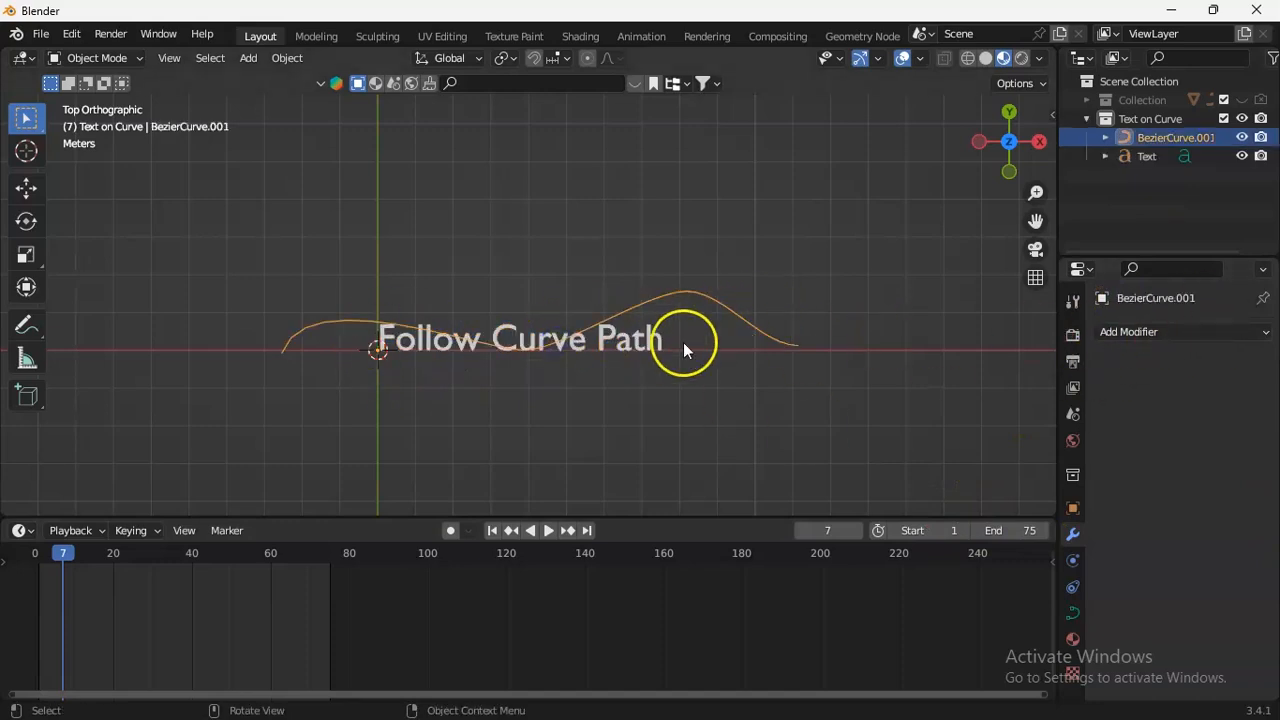
pyautogui.click(621, 348)
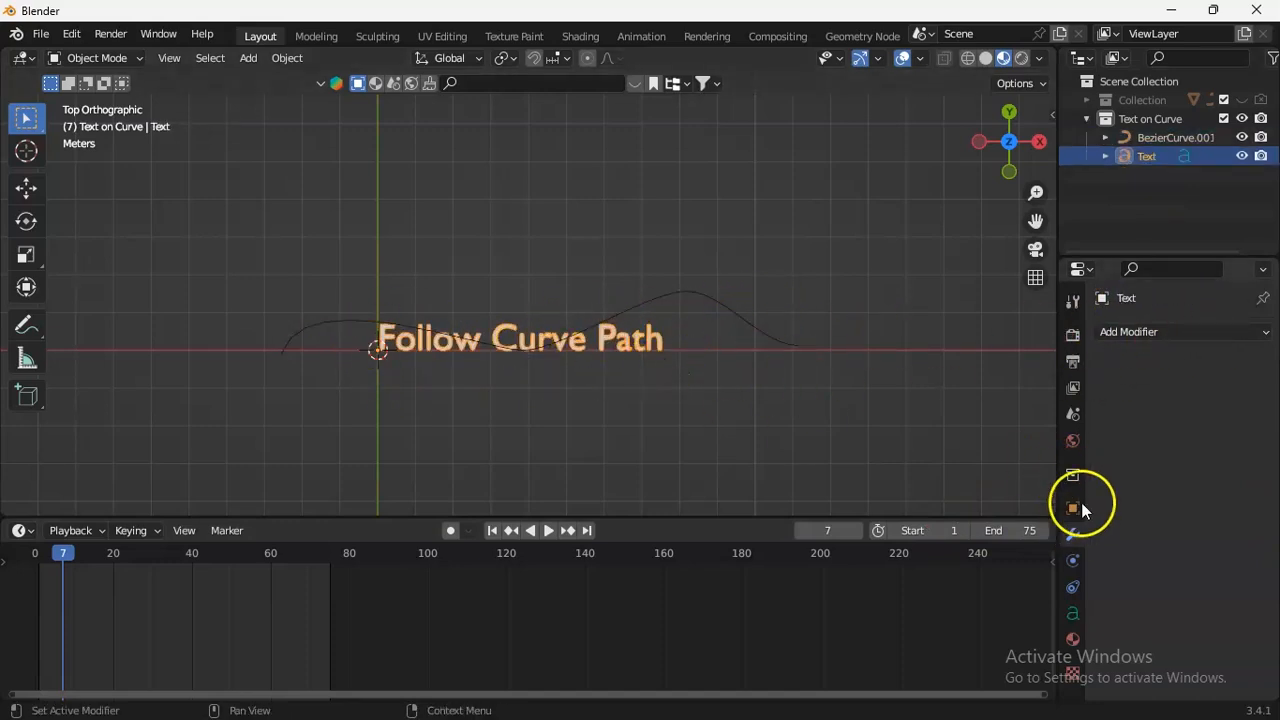
pyautogui.click(1137, 333)
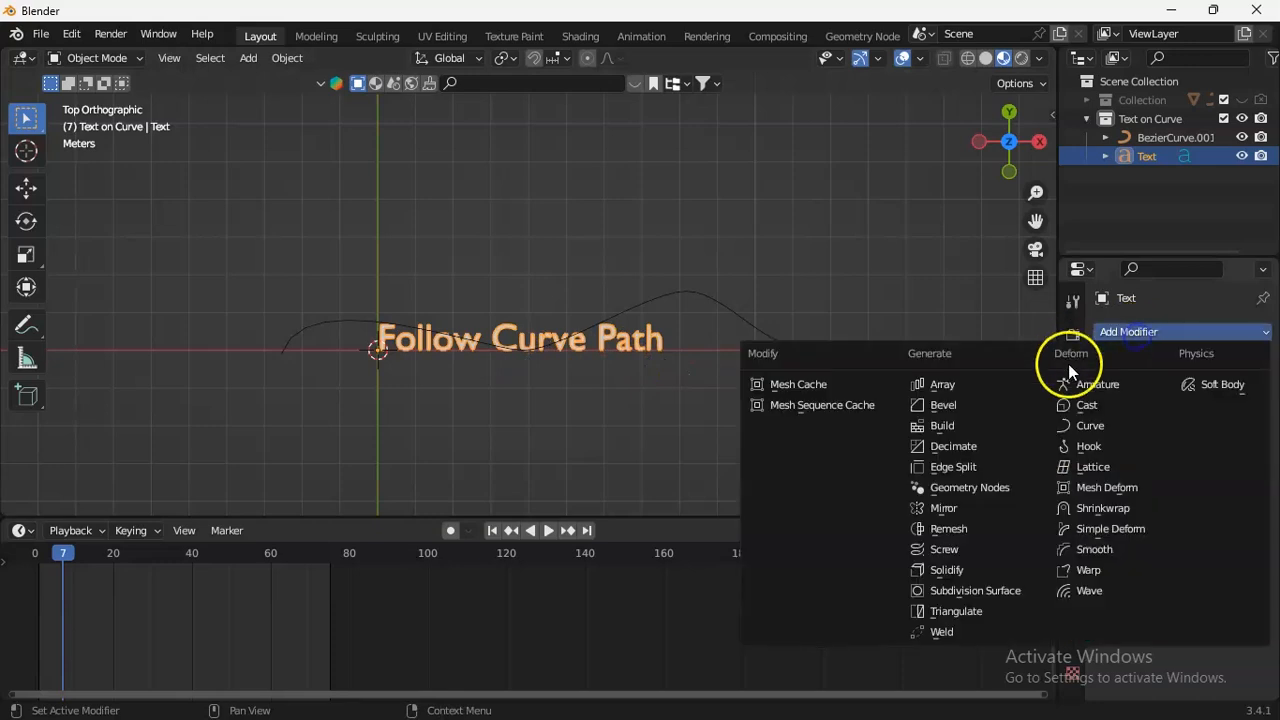
pyautogui.click(1088, 425)
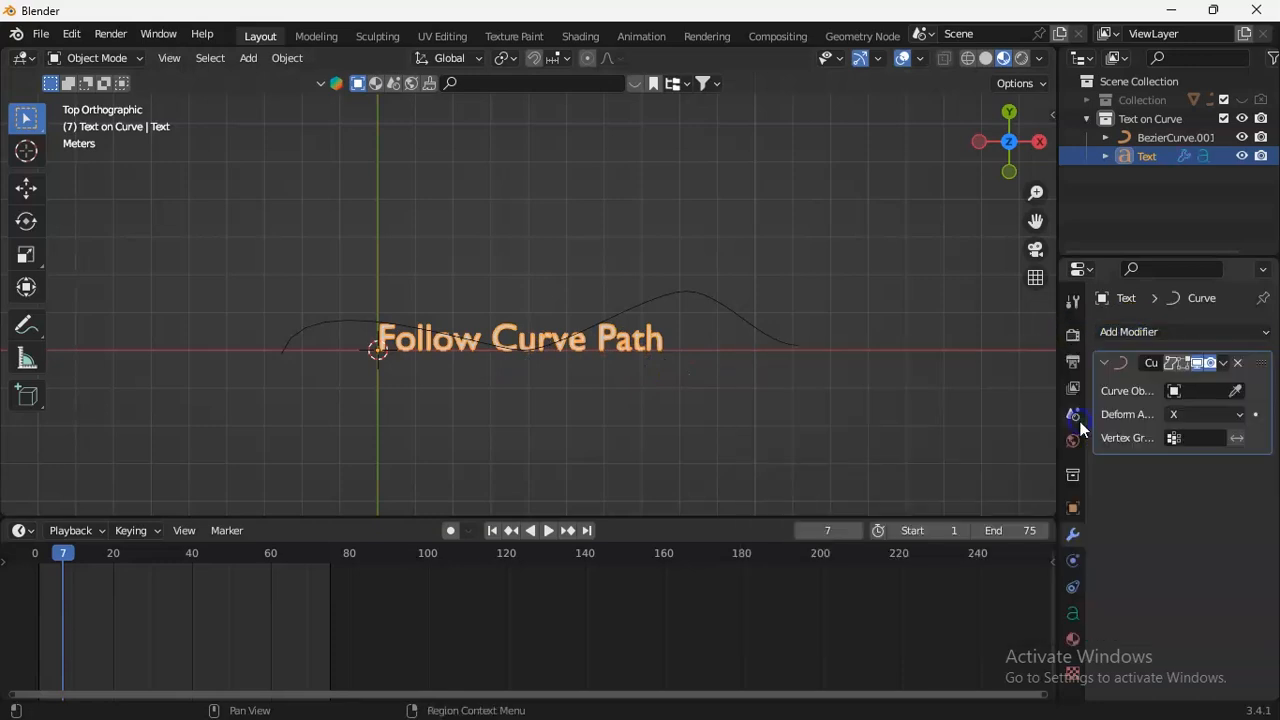
pyautogui.click(1236, 390)
pyautogui.click(800, 342)
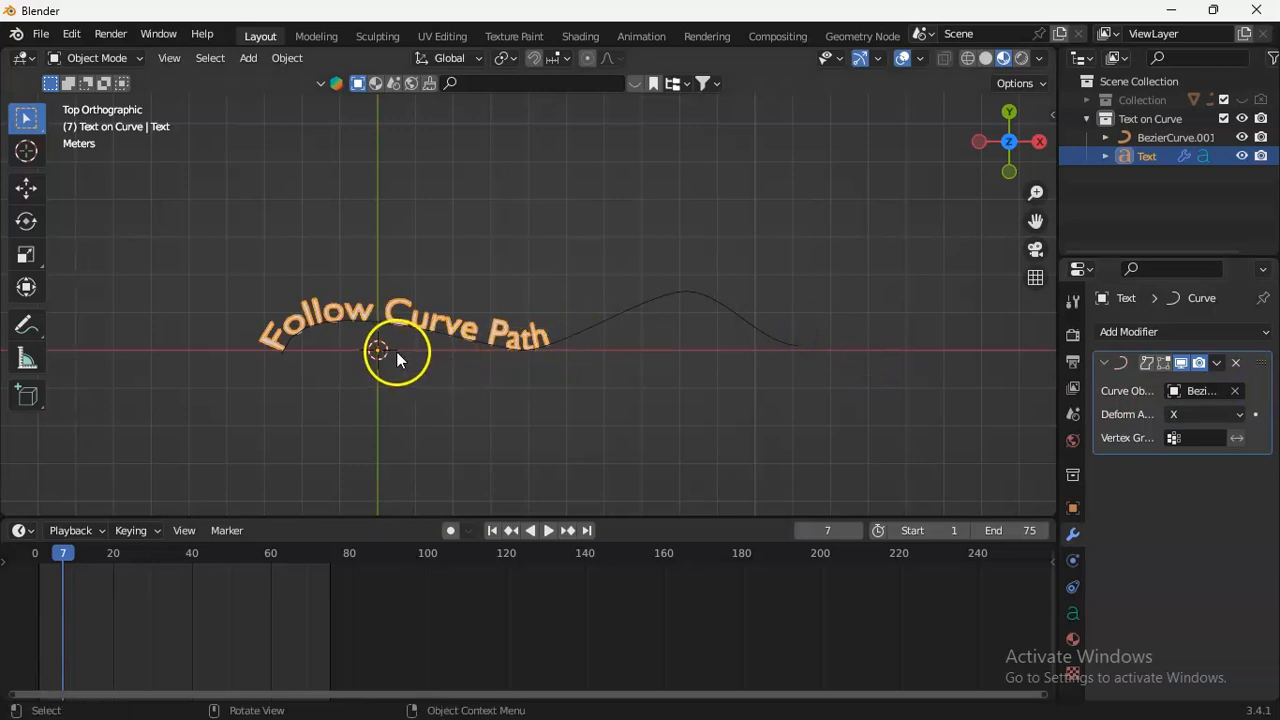
# Insert a Location keyframe for the "Follow Curve Path" text at frame 1.
pyautogui.click(345, 302)
pyautogui.click(333, 327)
pyautogui.click(39, 556)
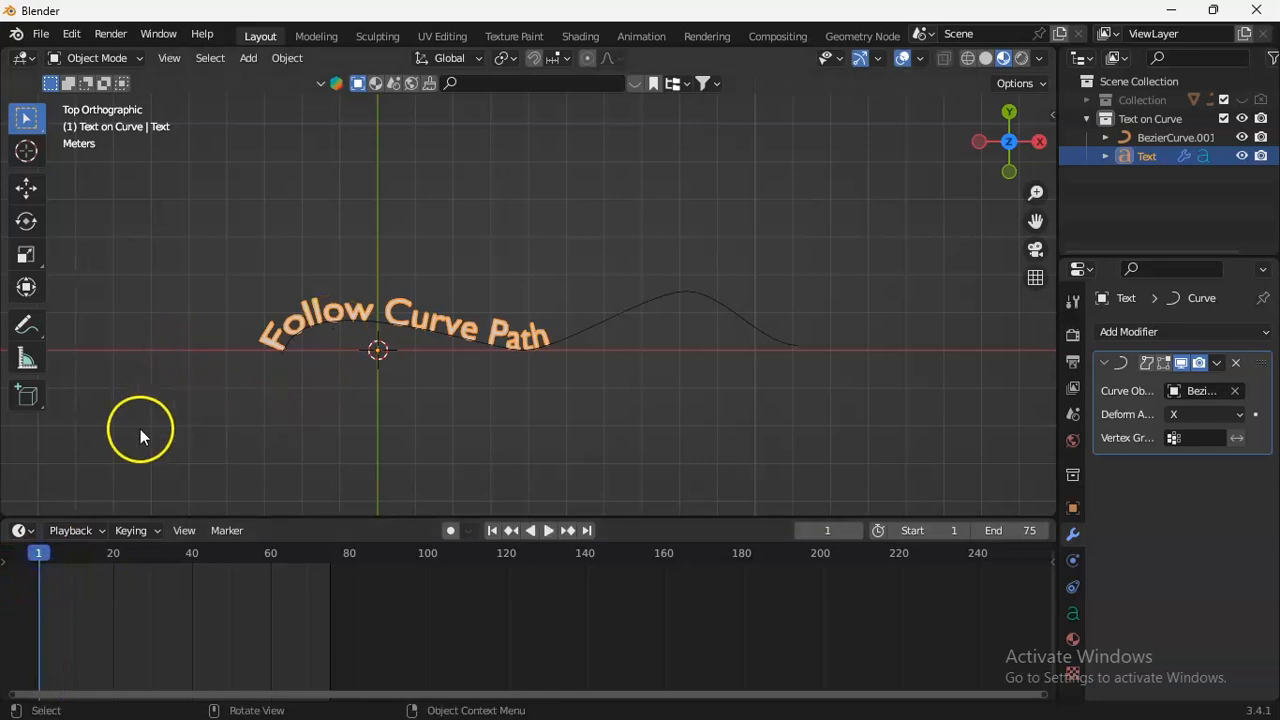
pyautogui.click(366, 318)
pyautogui.click(344, 315)
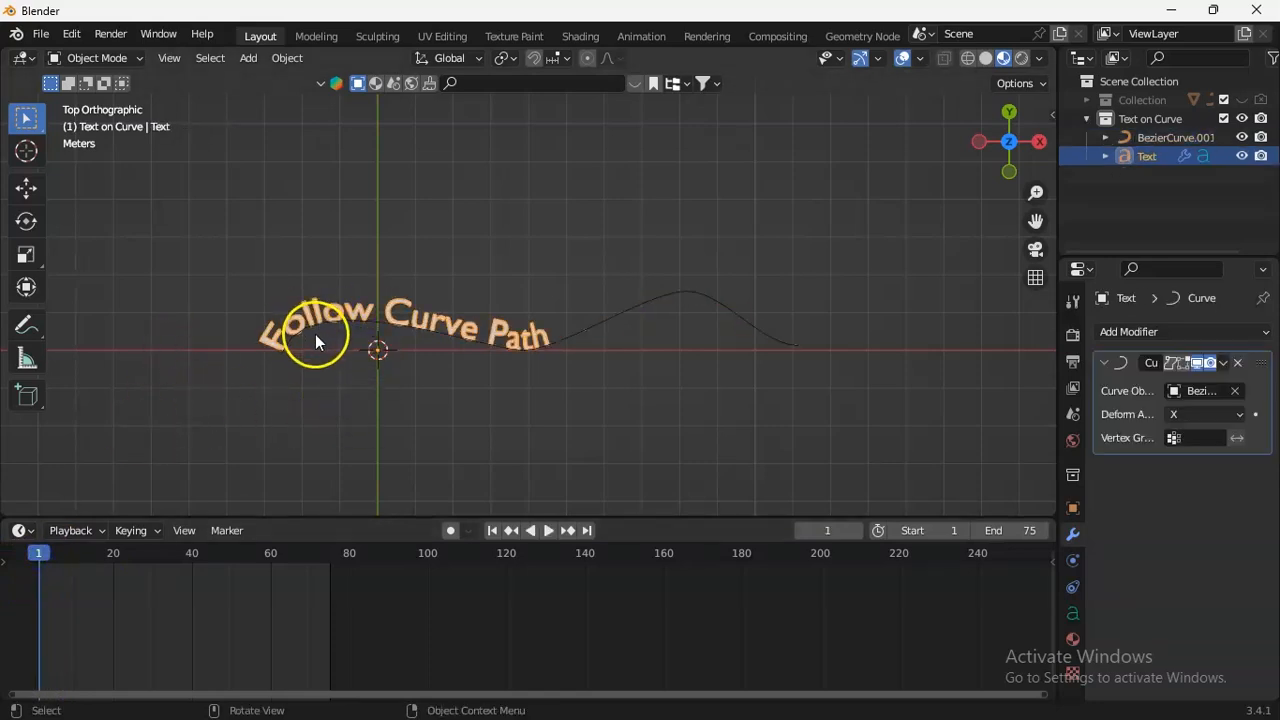
pyautogui.press('i')
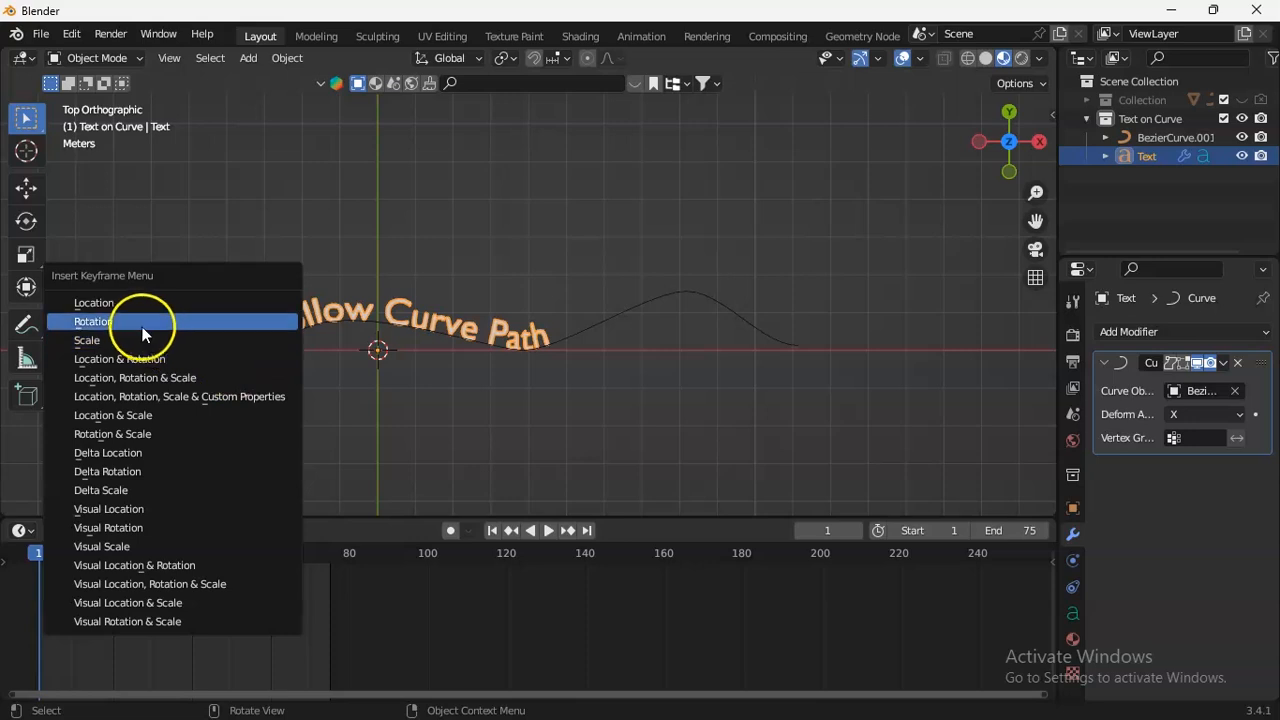
pyautogui.click(121, 309)
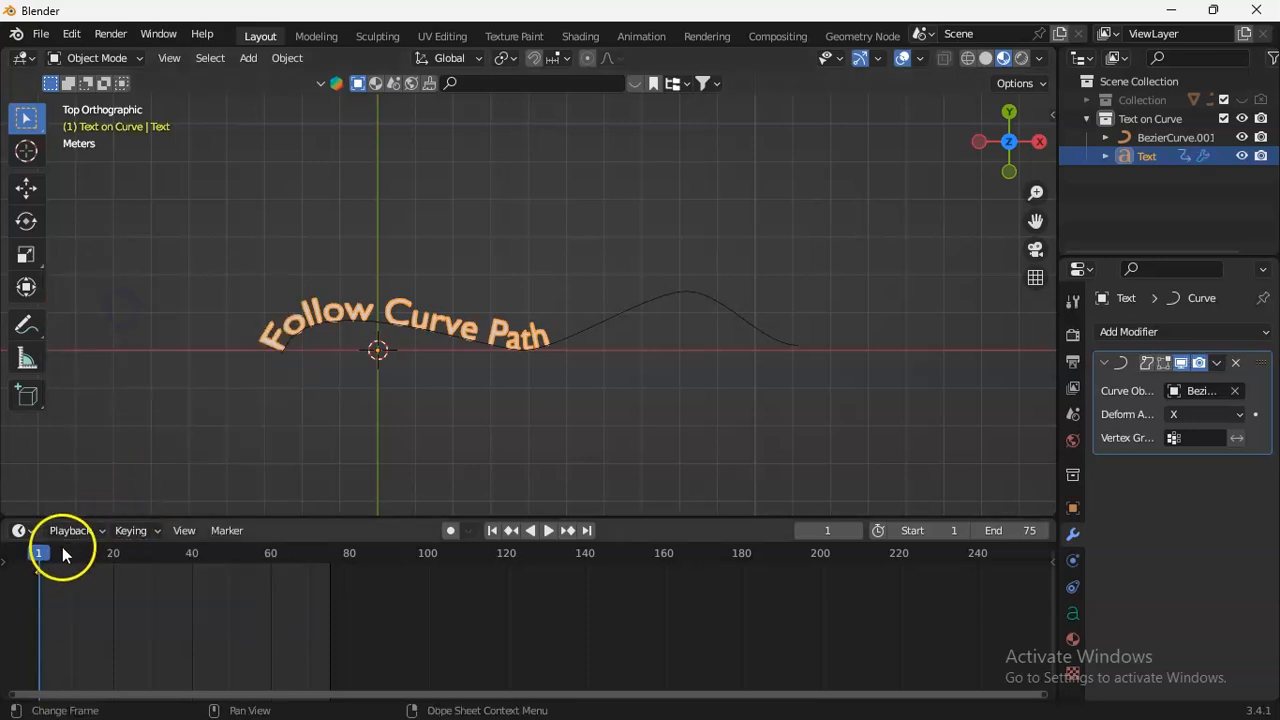
# At frame 75, move the text about 13.85 m along the global X axis and insert a Location keyframe.
pyautogui.moveTo(40, 553); pyautogui.dragTo(330, 558)
pyautogui.click(477, 346)
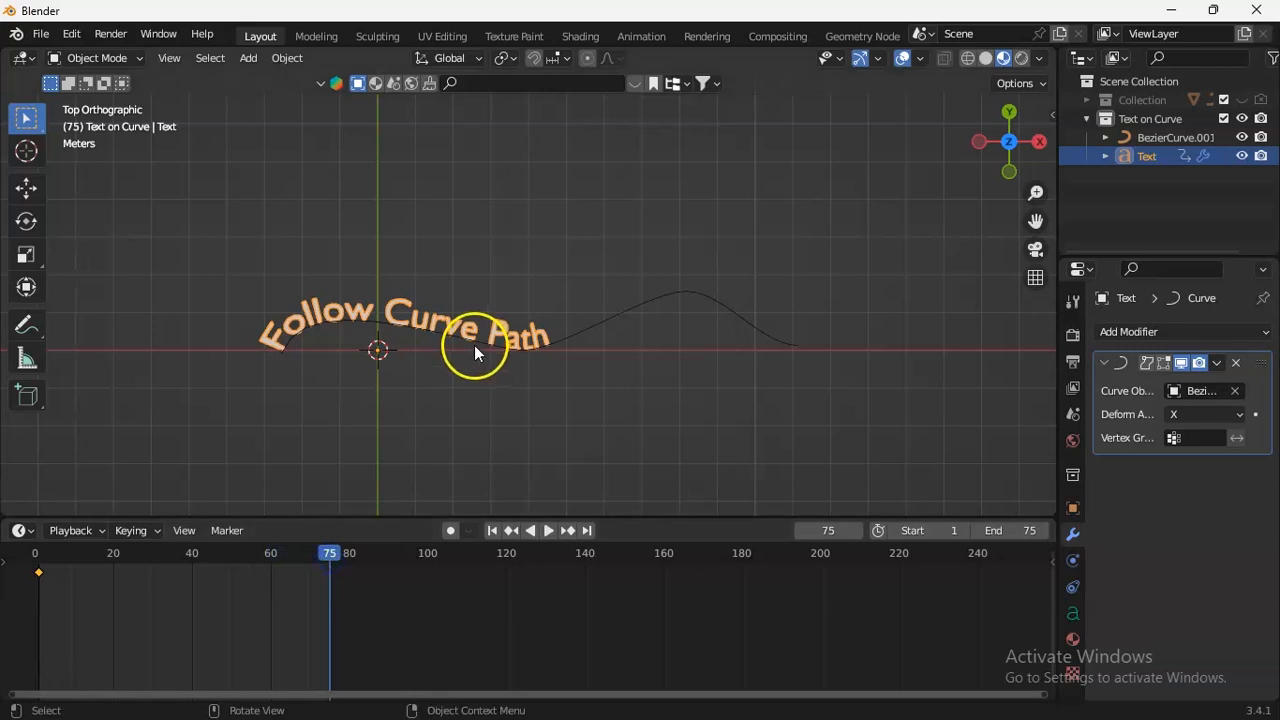
pyautogui.press('i')
pyautogui.click(575, 328)
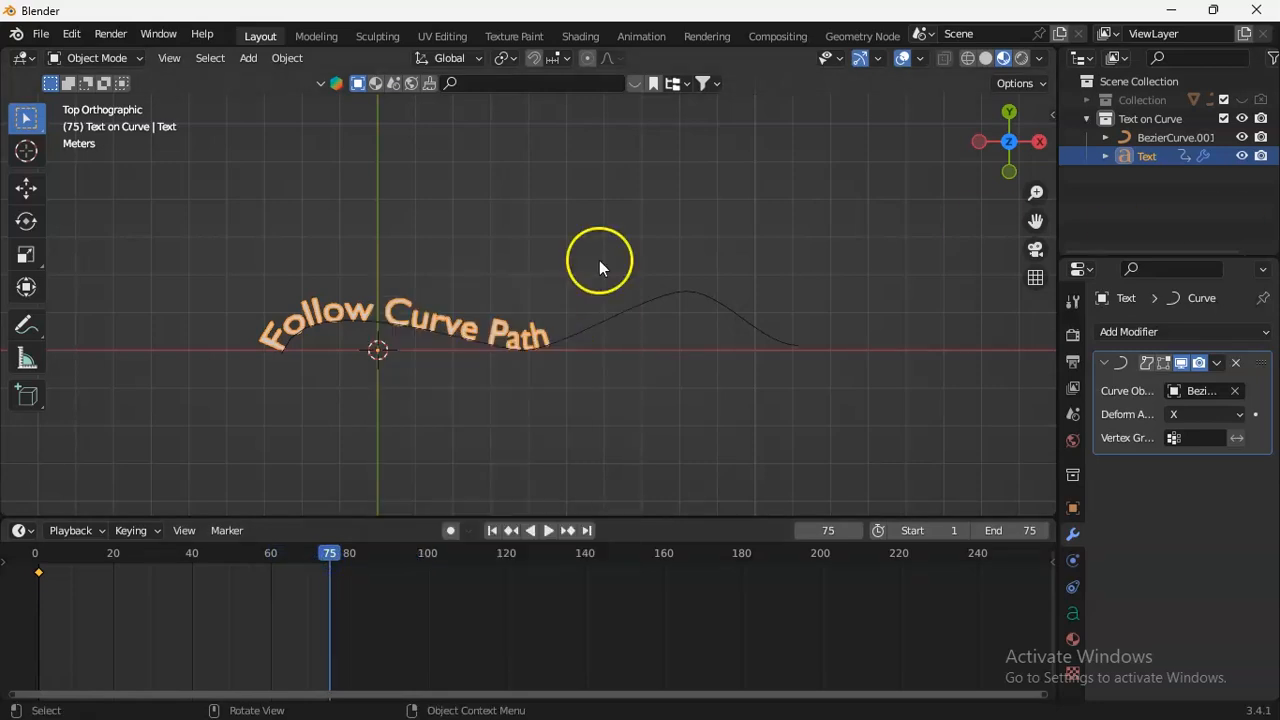
pyautogui.press('g')
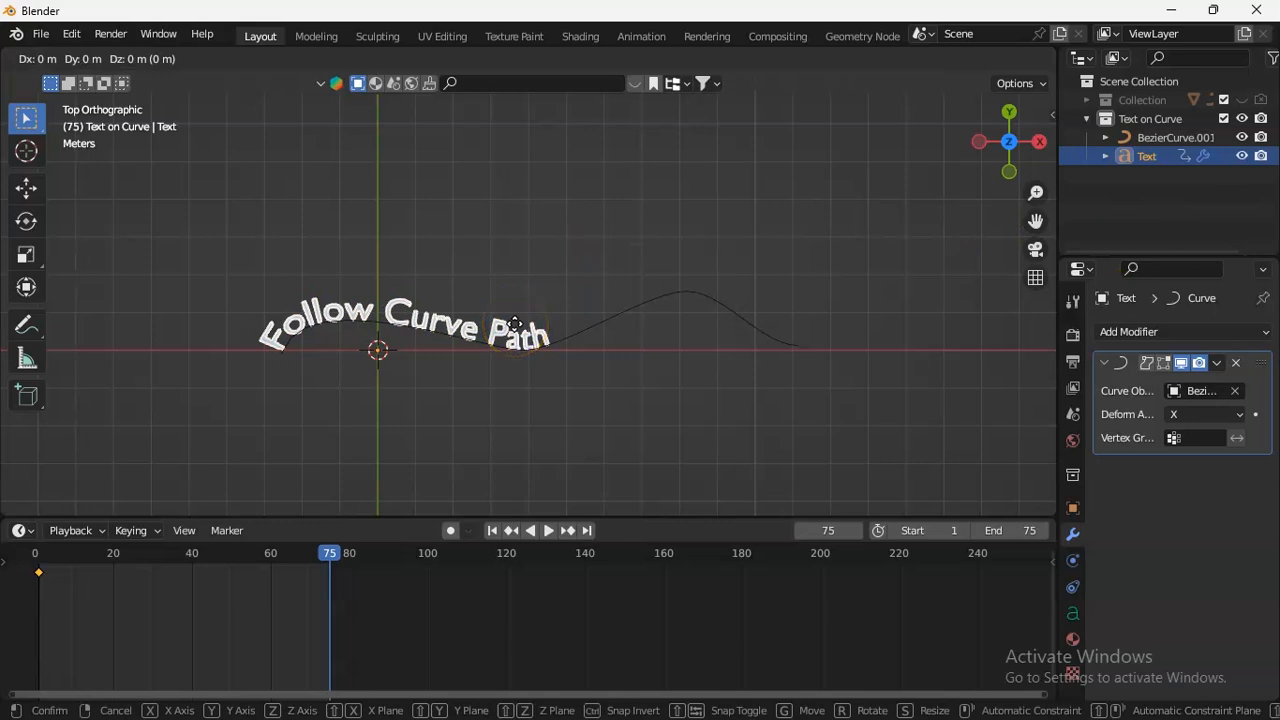
pyautogui.press('x')
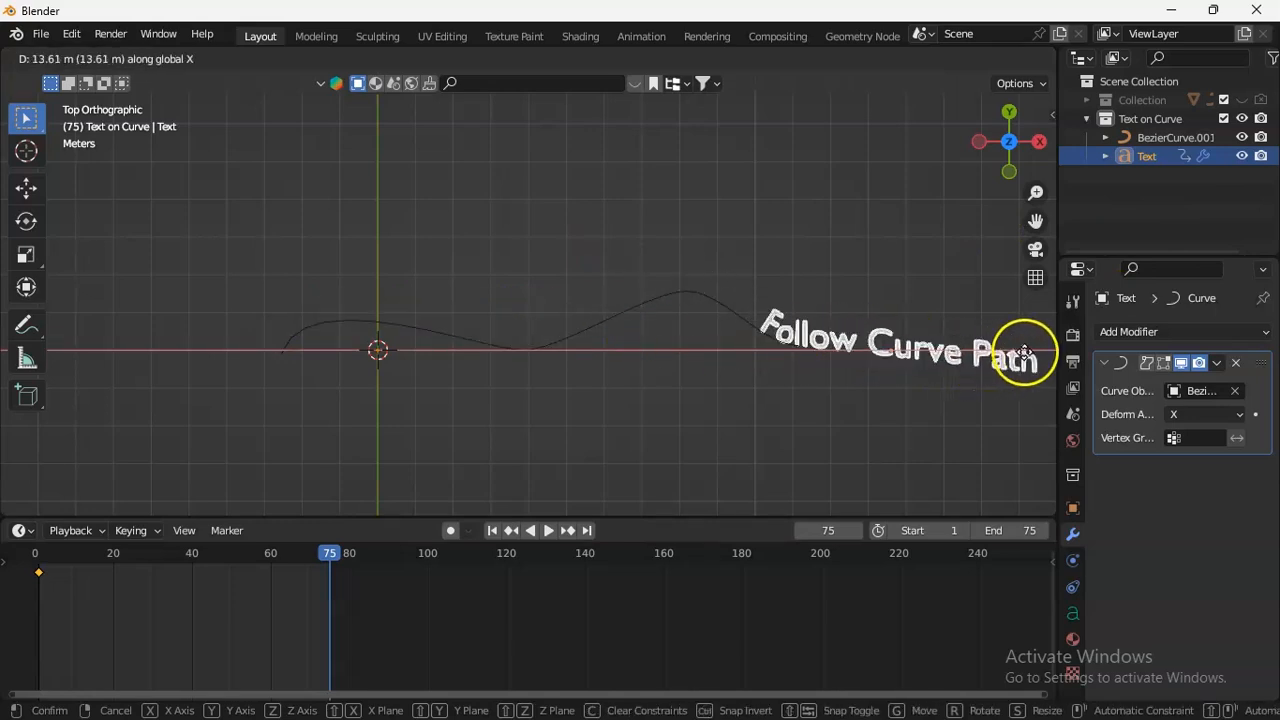
pyautogui.click(1035, 350)
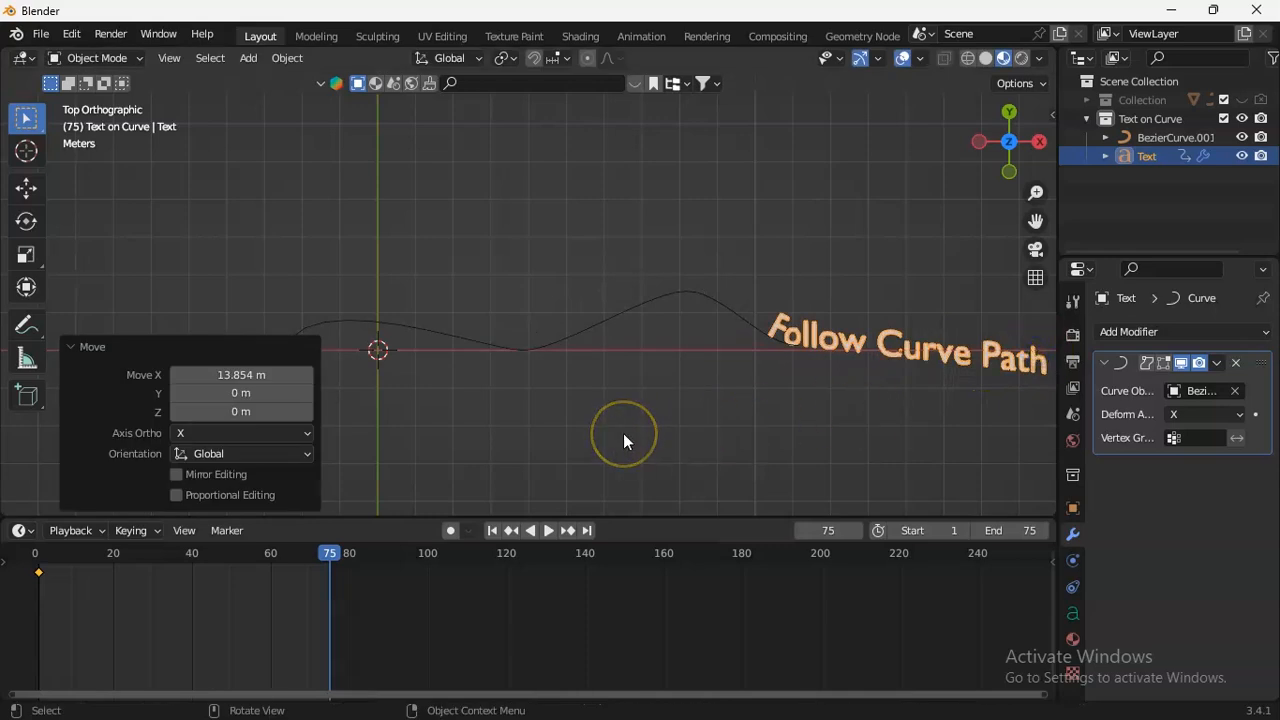
pyautogui.press('i')
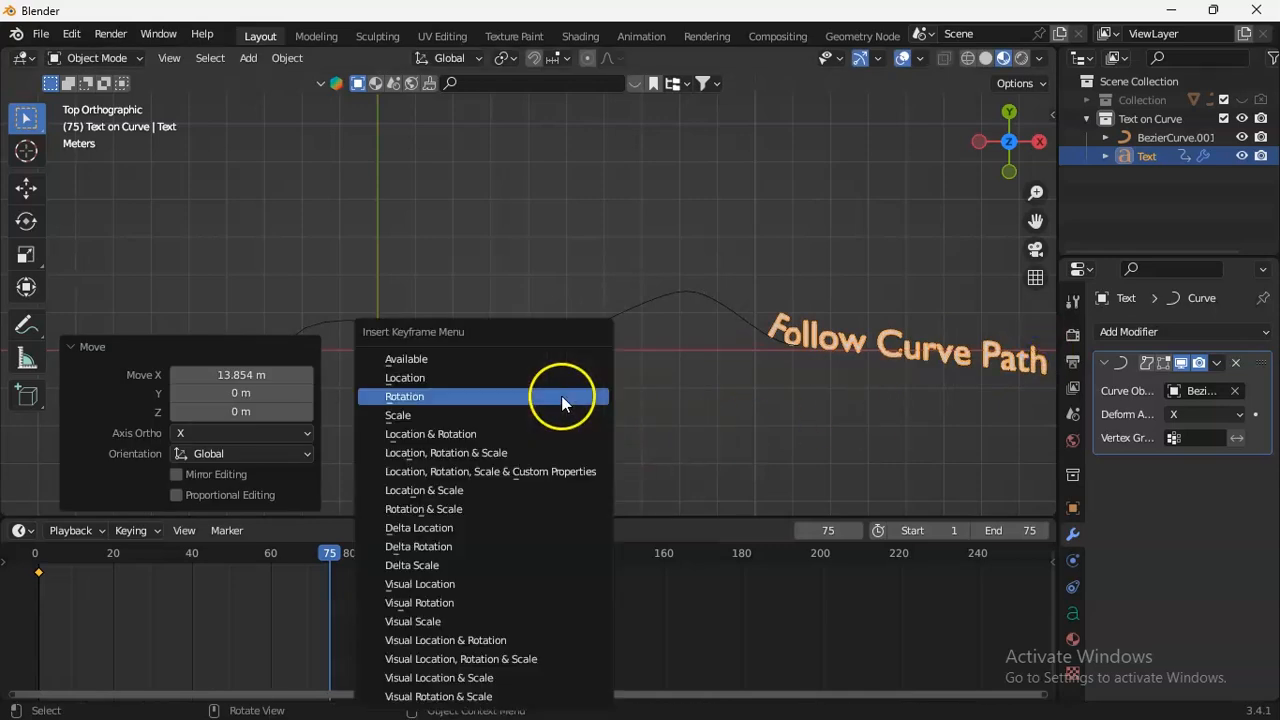
pyautogui.click(432, 375)
# Play the animation from frame 1 to check how the text travels along the curve.
pyautogui.moveTo(331, 553); pyautogui.dragTo(37, 553)
pyautogui.press('space')
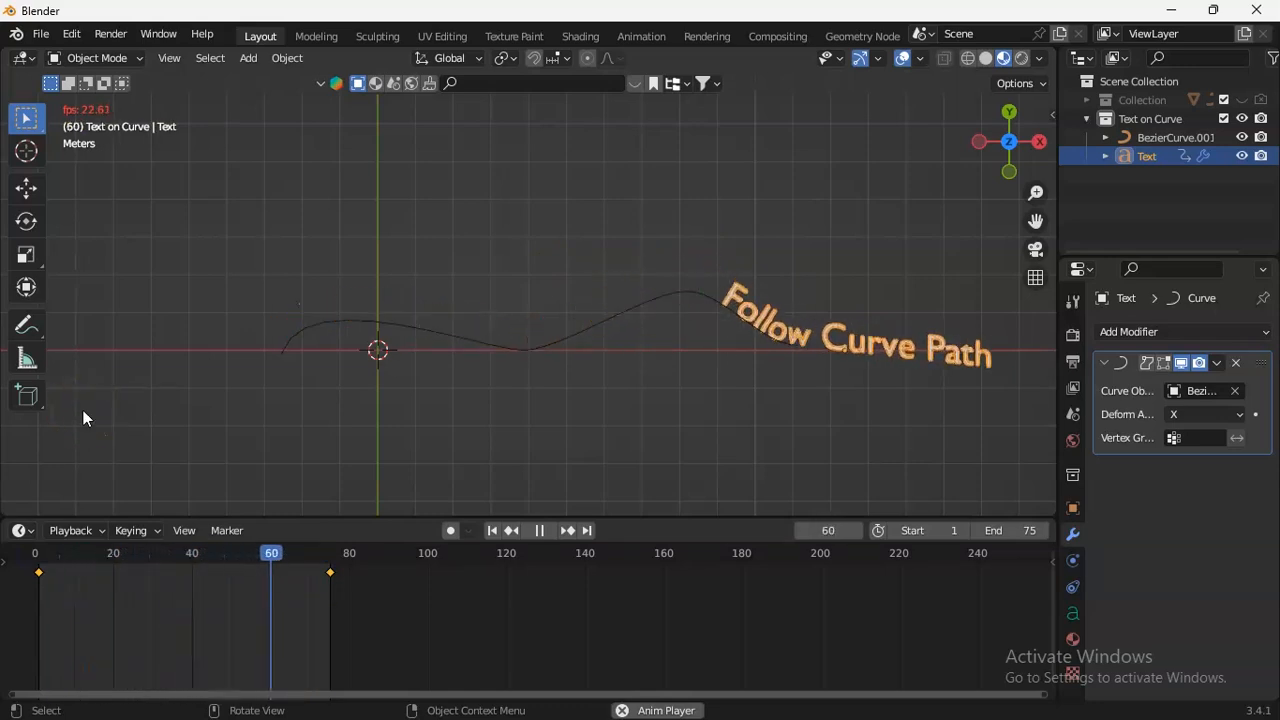
pyautogui.click(535, 341)
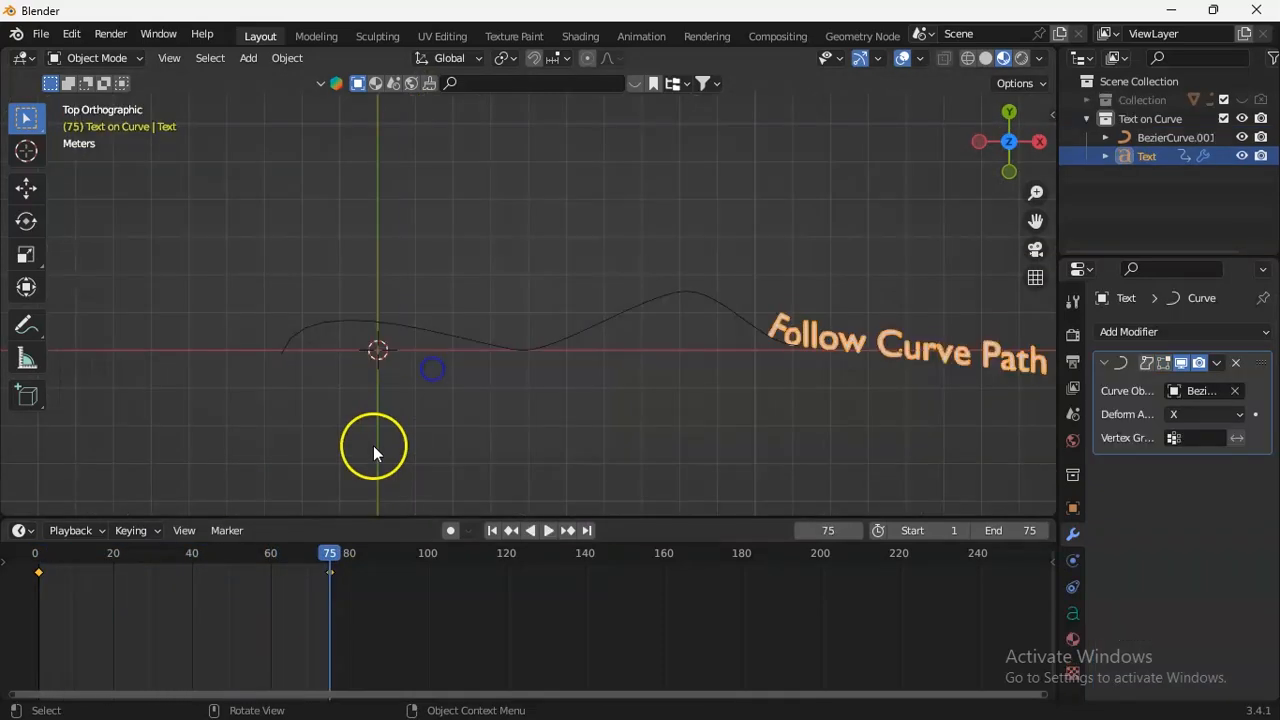
pyautogui.moveTo(329, 553); pyautogui.dragTo(38, 557)
pyautogui.press('space')
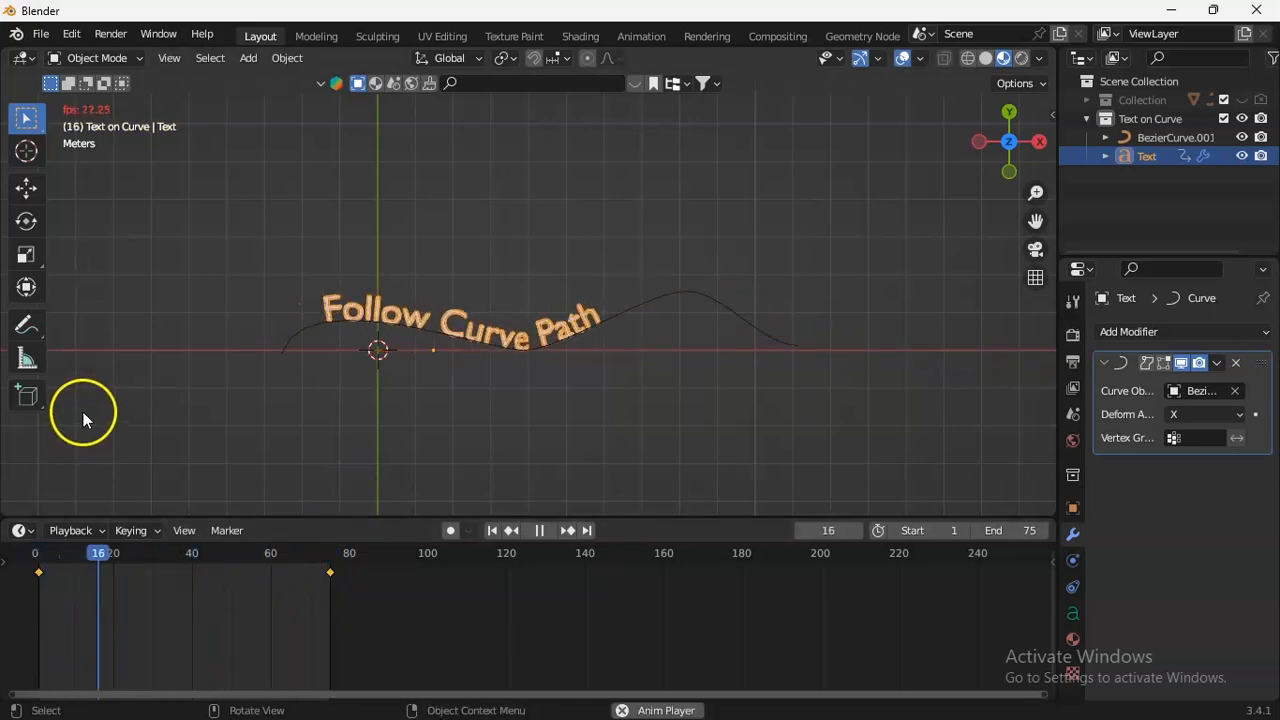